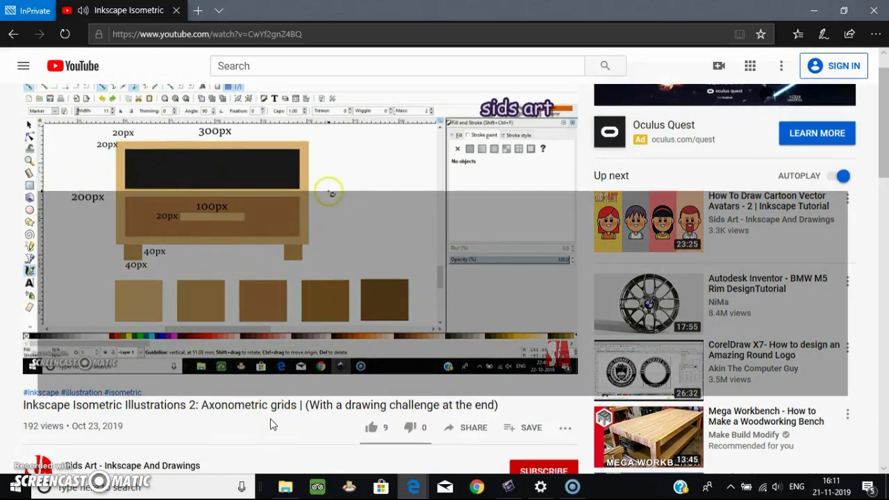
Go from the isometric Inkscape tutorial video to its creator's YouTube channel page
{"action": "scroll", "coordinate": [272, 424], "scroll_direction": "up", "scroll_amount": 1}
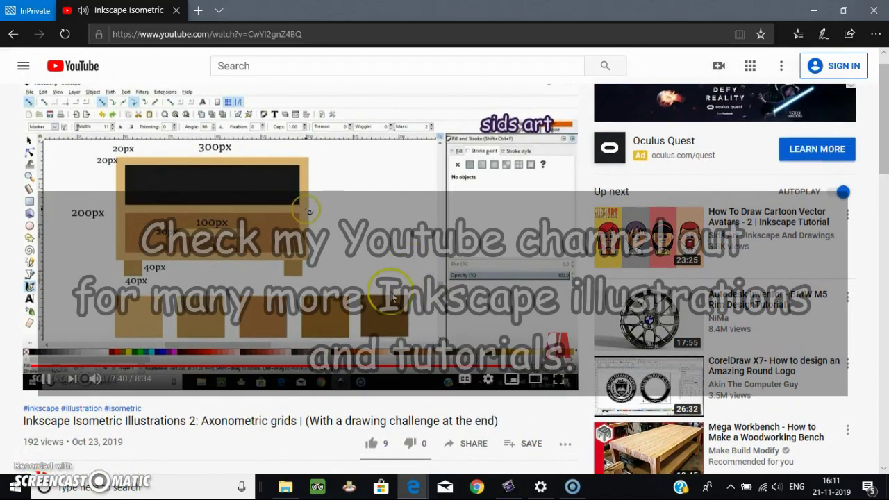
{"action": "left_click", "coordinate": [355, 415]}
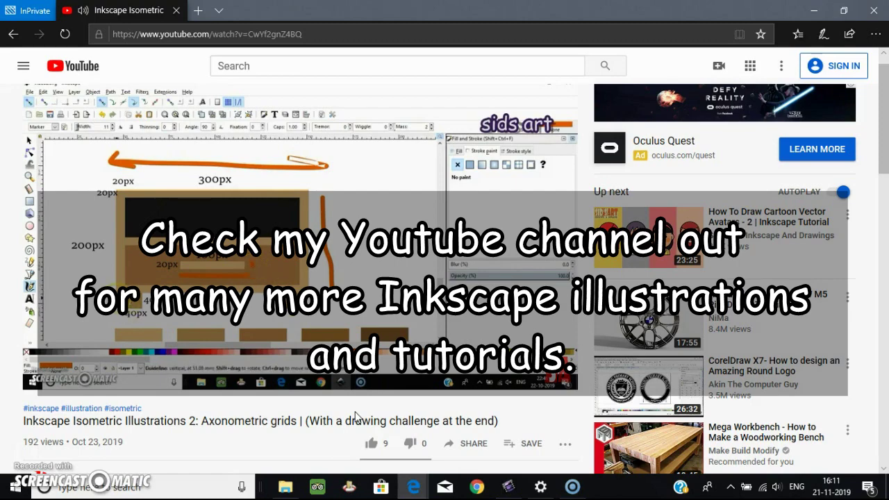
{"action": "scroll", "coordinate": [354, 415], "scroll_direction": "down", "scroll_amount": 1}
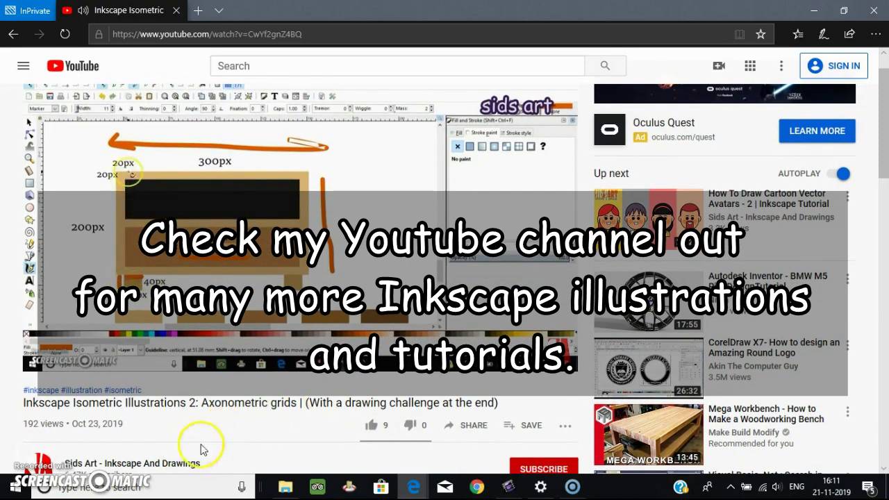
{"action": "left_click", "coordinate": [189, 466]}
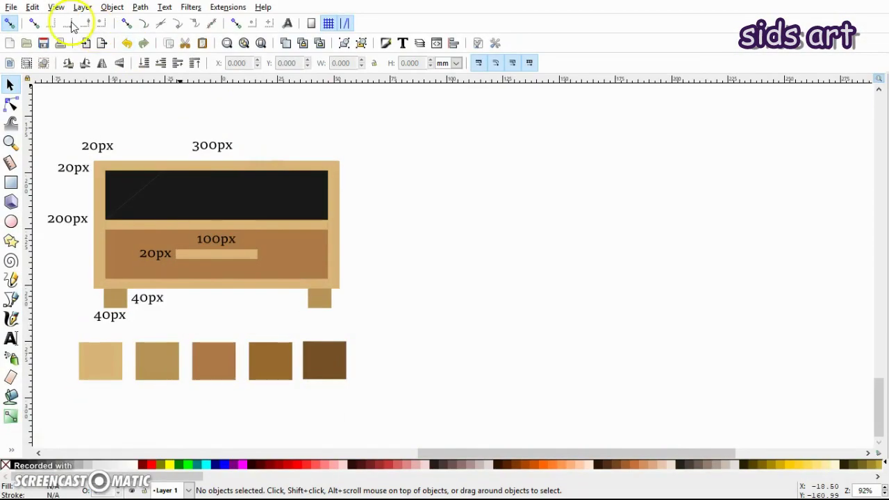
Add an axonometric grid with px units and Y spacing 10 in Document Properties
{"action": "left_click", "coordinate": [10, 9]}
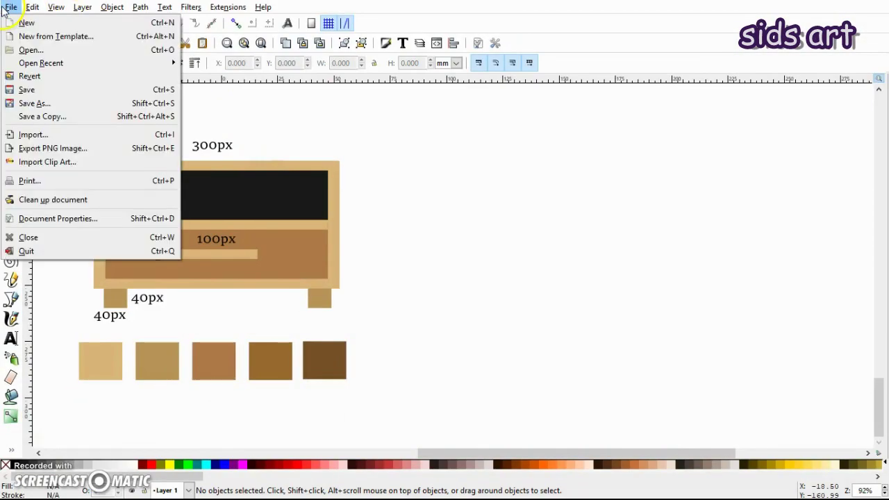
{"action": "left_click", "coordinate": [137, 220]}
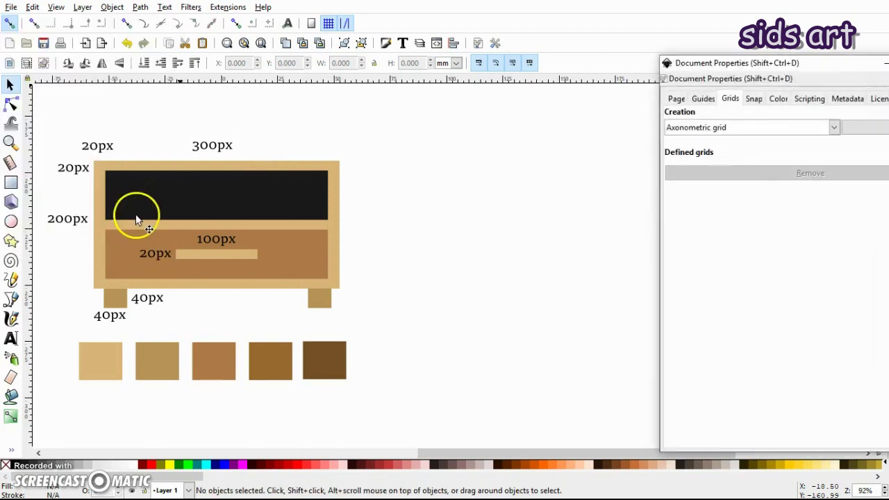
{"action": "left_click_drag", "start_coordinate": [805, 65], "coordinate": [456, 84]}
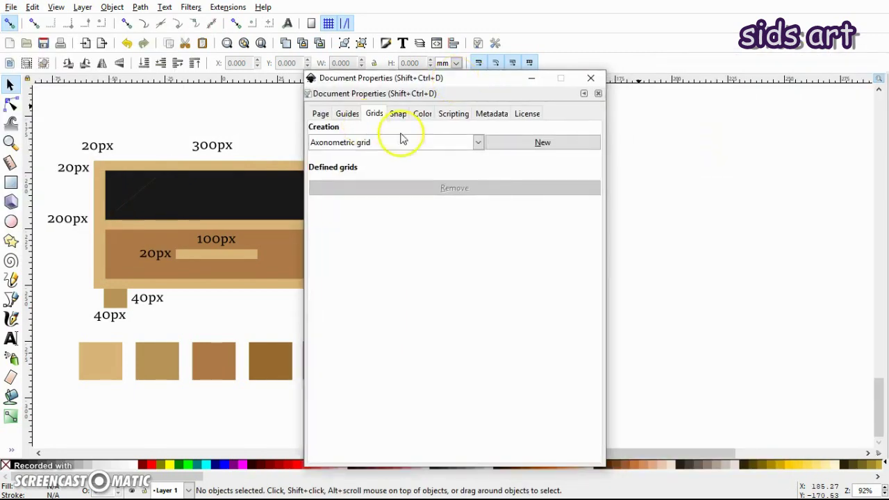
{"action": "left_click", "coordinate": [534, 145]}
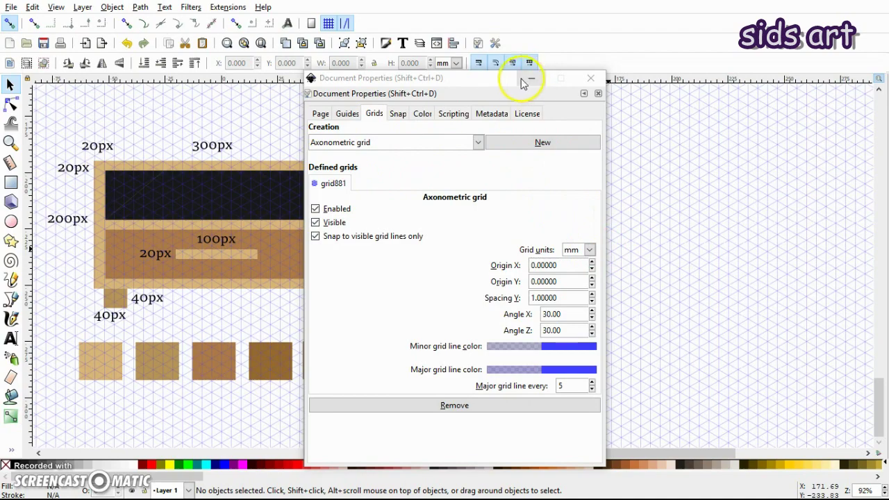
{"action": "left_click_drag", "start_coordinate": [525, 79], "coordinate": [591, 72]}
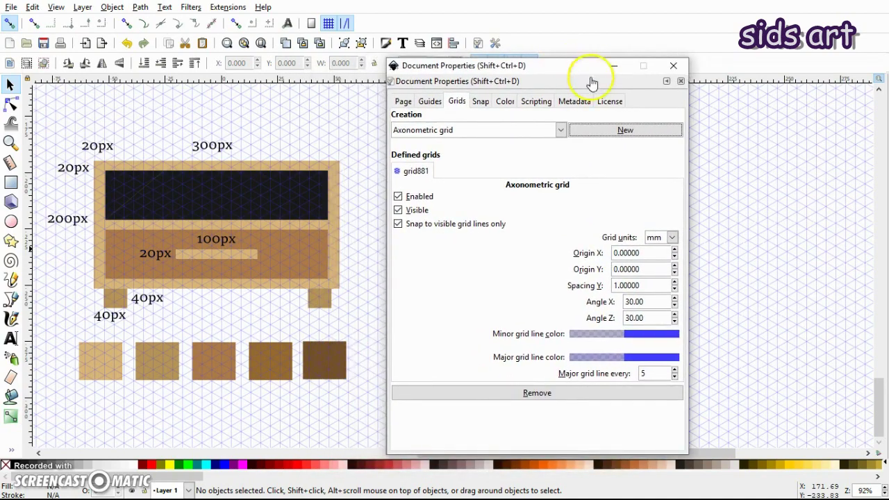
{"action": "left_click", "coordinate": [672, 238]}
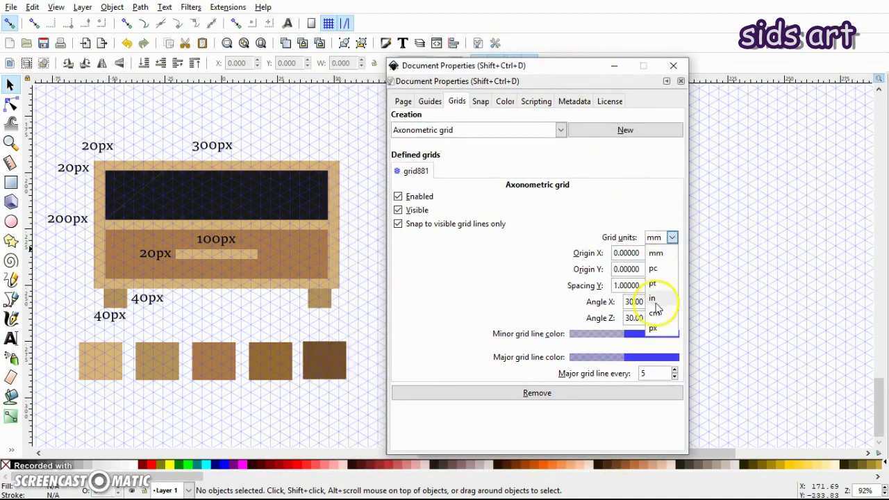
{"action": "left_click", "coordinate": [654, 327]}
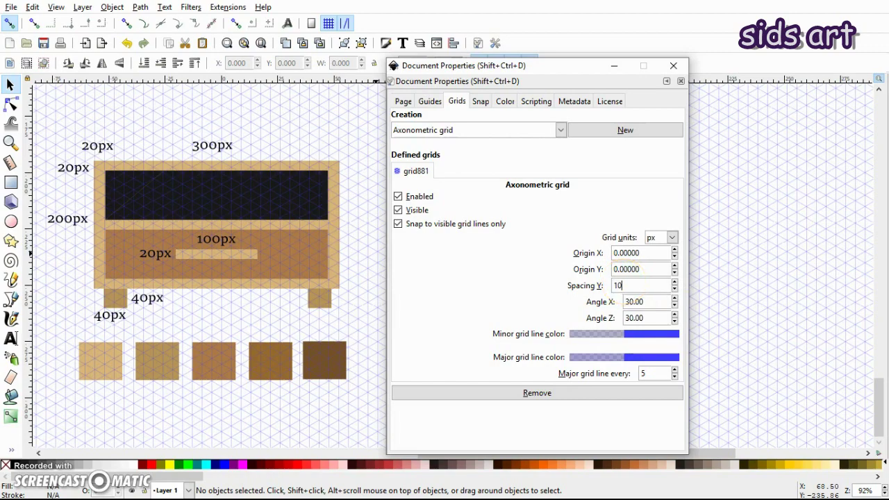
{"action": "key", "text": "Return"}
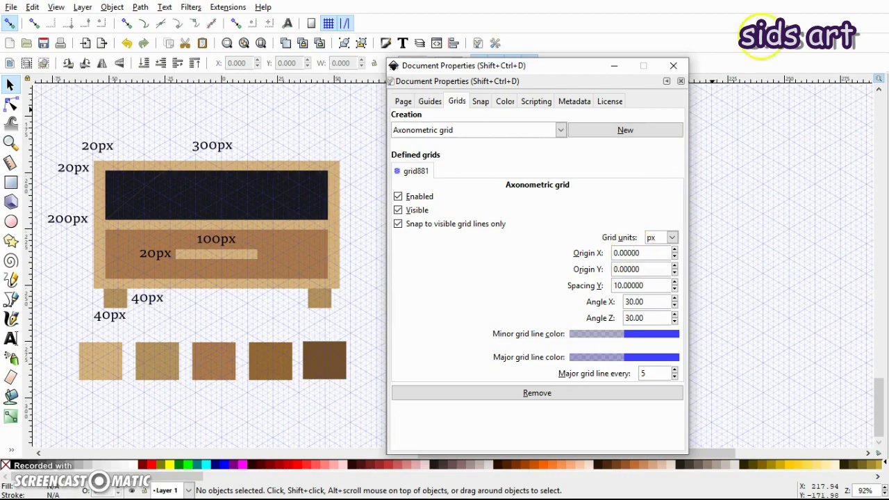
{"action": "left_click", "coordinate": [673, 67]}
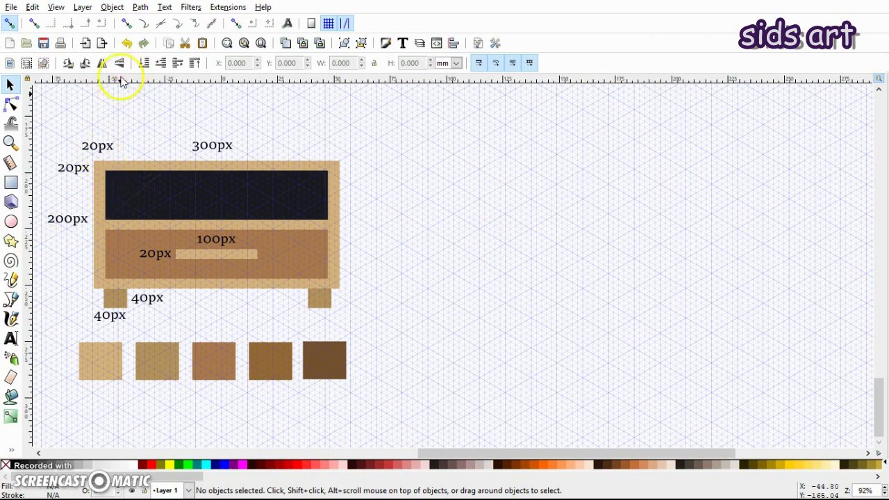
Enable snapping to nodes, paths, handles and cusp nodes, and pick the Bezier tool
{"action": "left_click", "coordinate": [127, 25]}
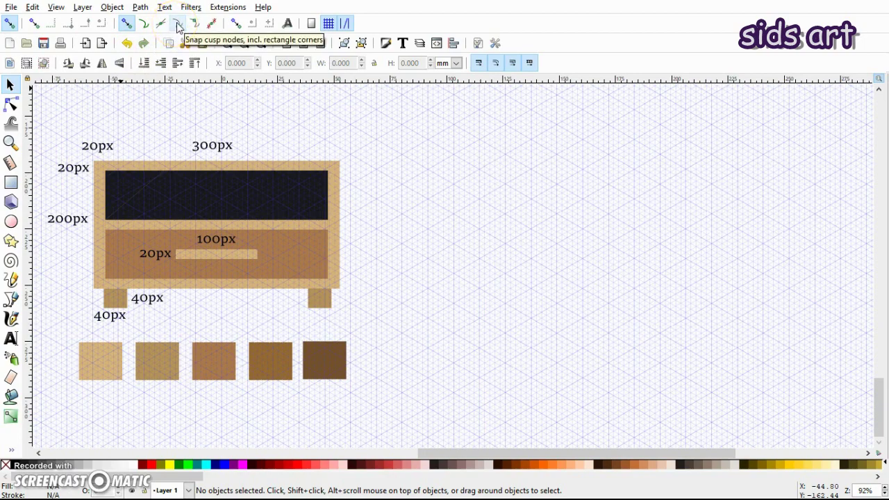
{"action": "left_click", "coordinate": [177, 23]}
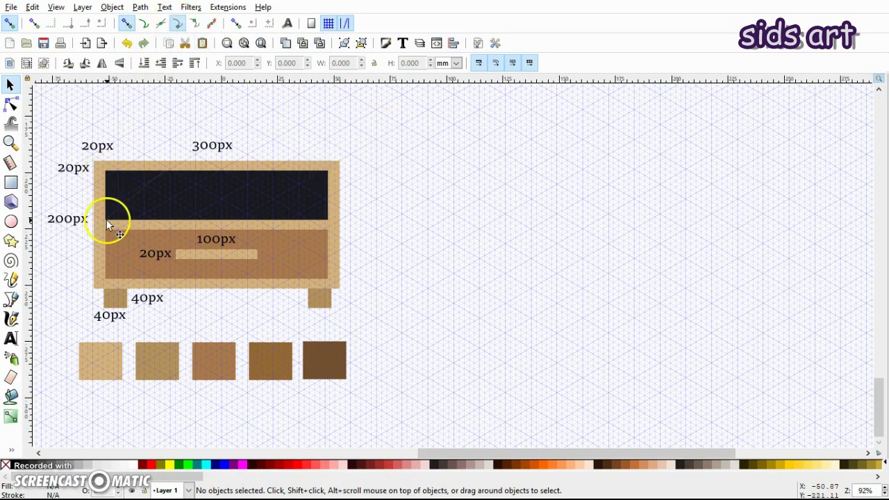
{"action": "left_click", "coordinate": [10, 300]}
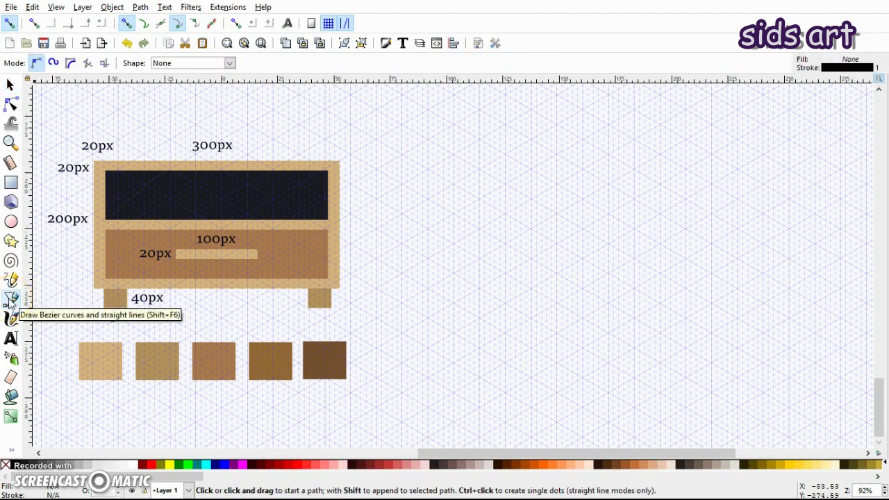
Draw the box's left side as a closed parallelogram snapped to grid intersections
{"action": "left_click", "coordinate": [428, 199]}
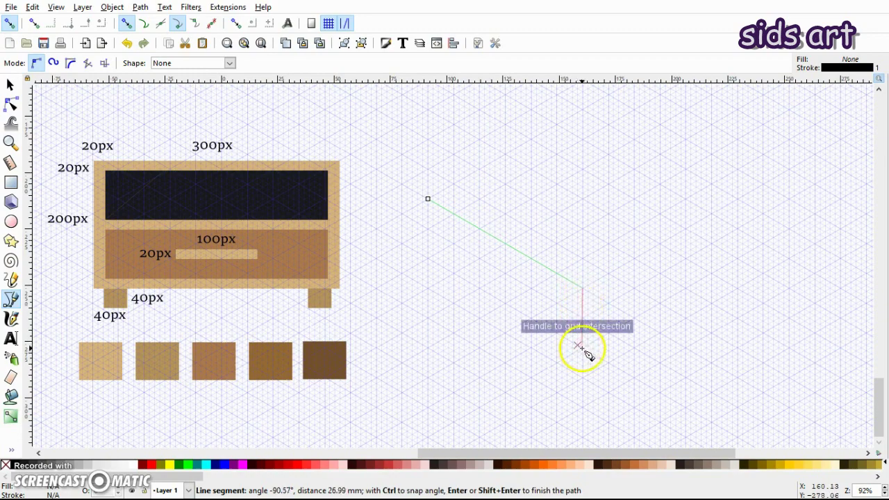
{"action": "left_click", "coordinate": [582, 406]}
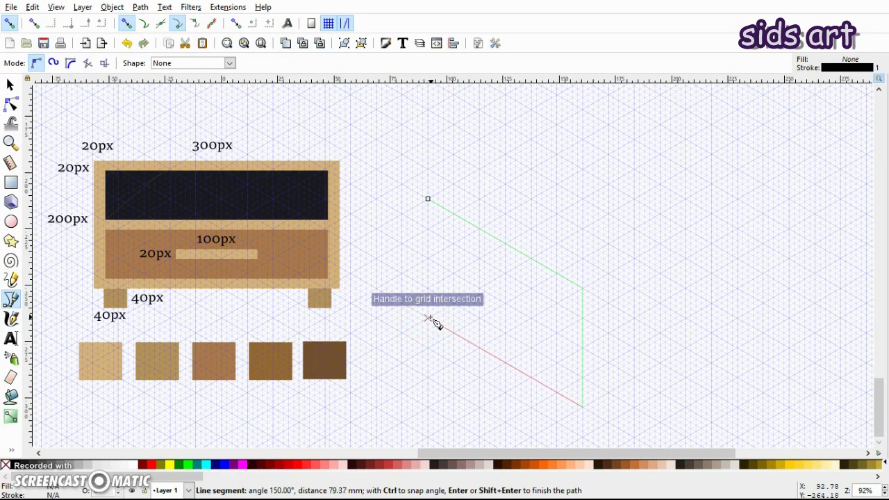
{"action": "left_click", "coordinate": [428, 200]}
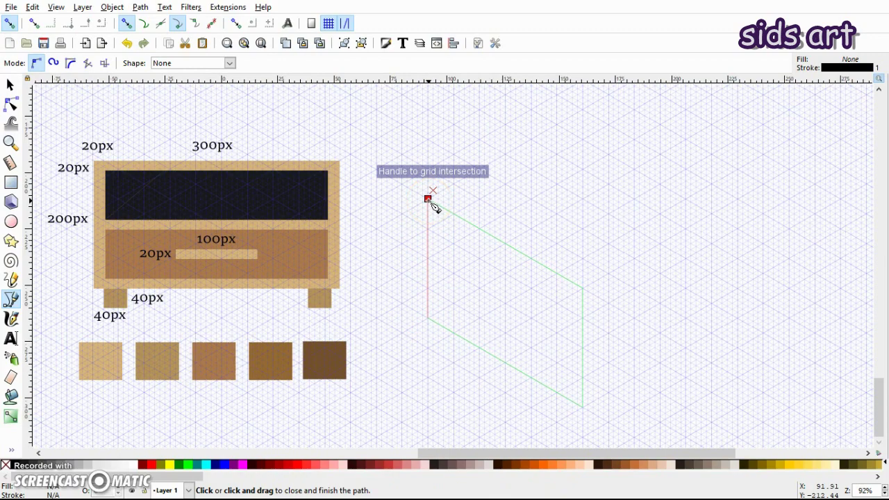
{"action": "left_click", "coordinate": [429, 200]}
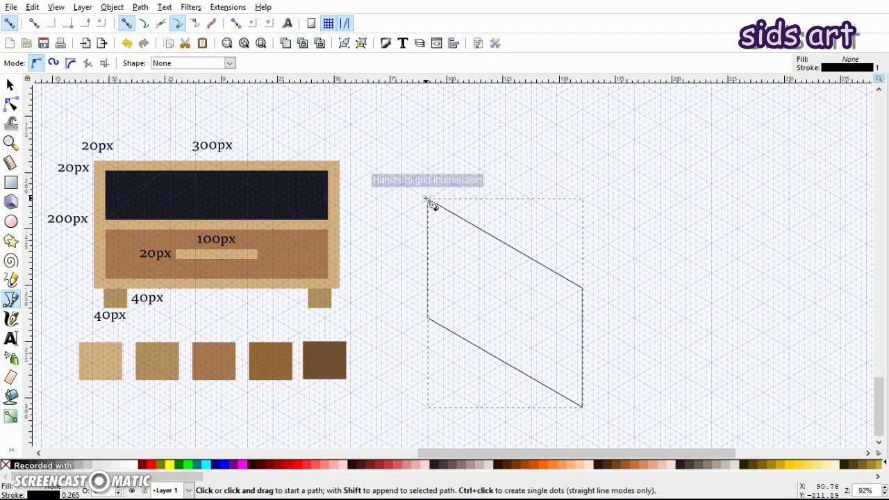
Draw the box's top rhombus face as a closed snapped path
{"action": "left_click", "coordinate": [428, 200]}
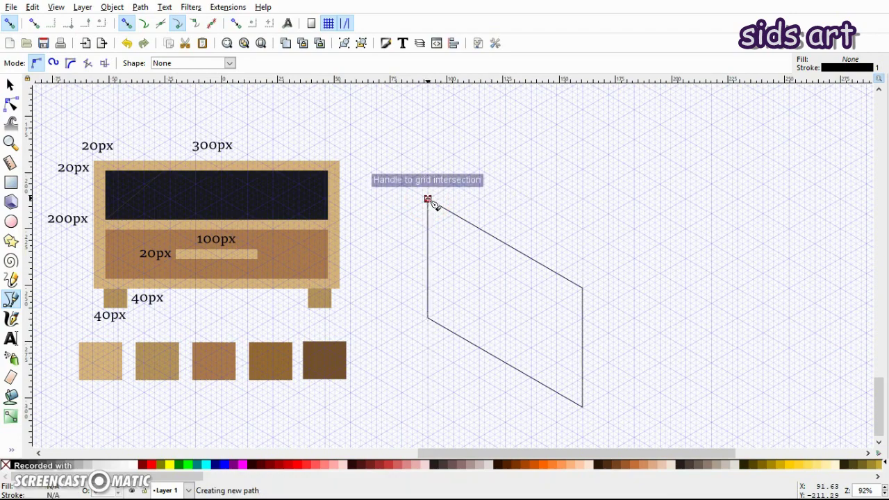
{"action": "left_click", "coordinate": [685, 229]}
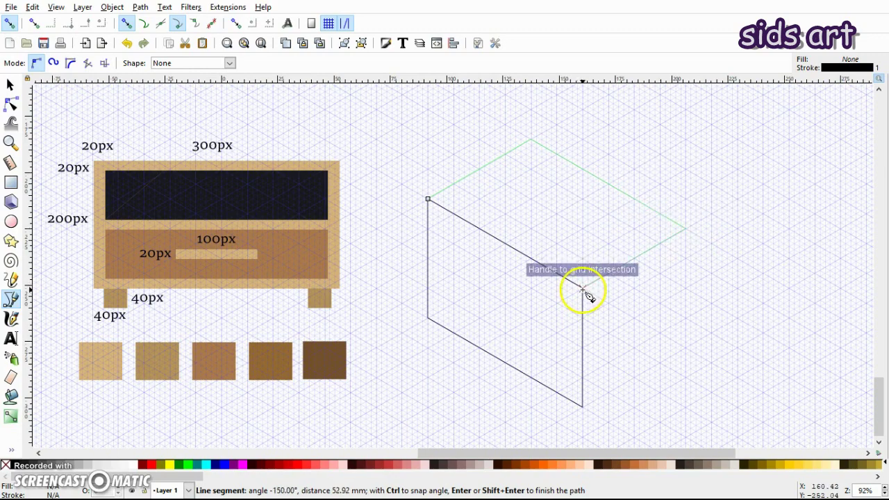
{"action": "left_click", "coordinate": [582, 288]}
{"action": "left_click", "coordinate": [428, 199]}
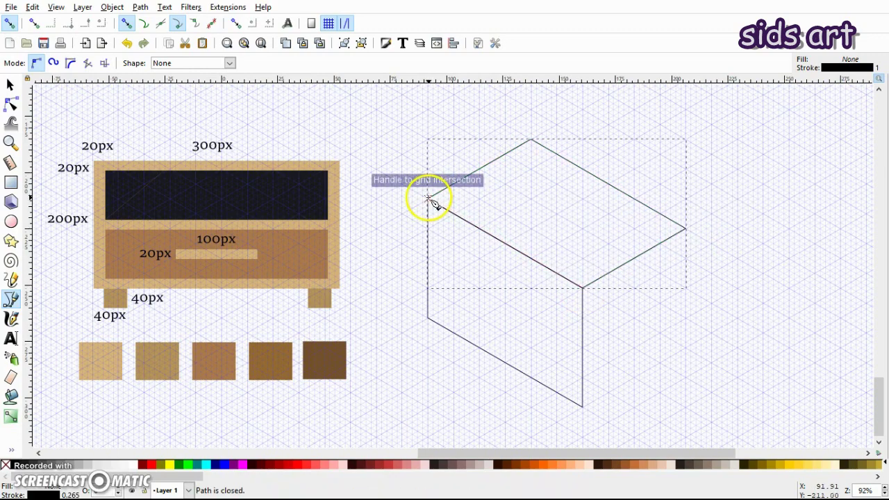
Draw the box's right face as a closed snapped path joining the other faces
{"action": "left_click", "coordinate": [685, 229]}
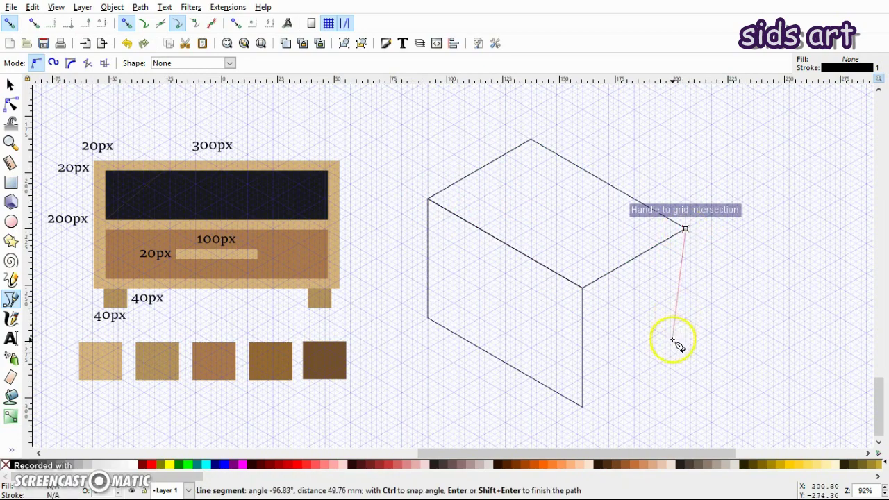
{"action": "left_click", "coordinate": [685, 348]}
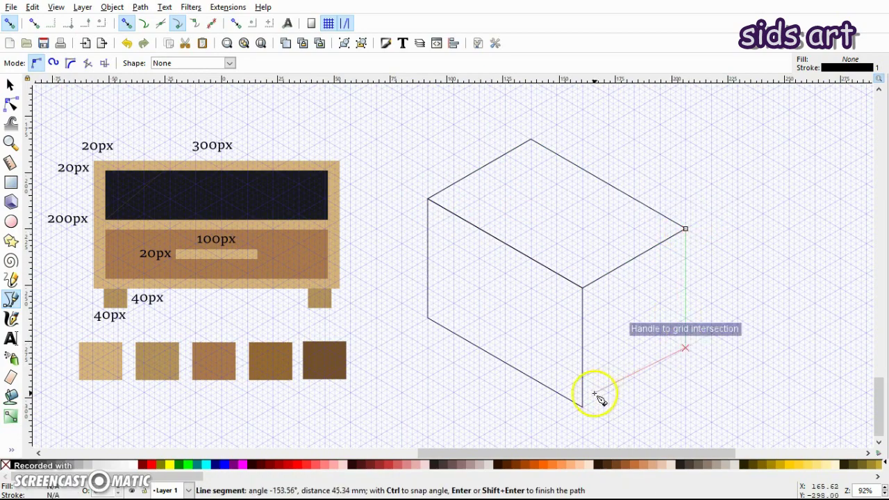
{"action": "left_click", "coordinate": [581, 406]}
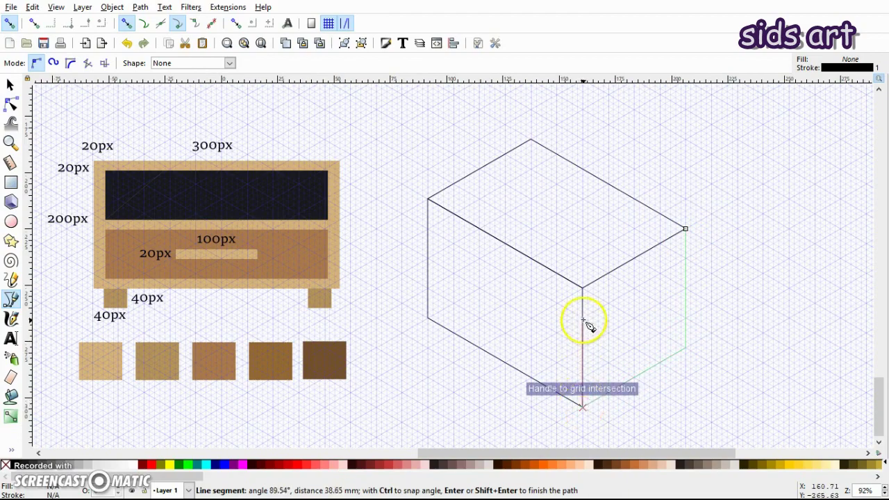
{"action": "left_click", "coordinate": [582, 288]}
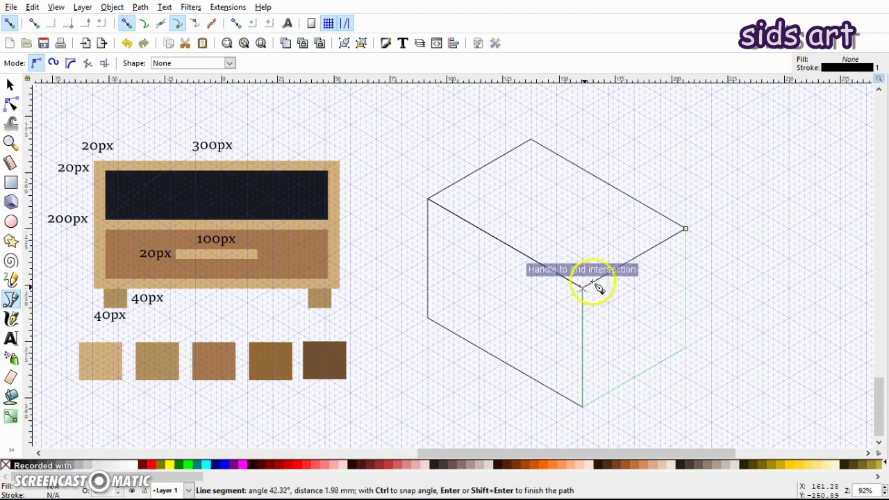
{"action": "left_click", "coordinate": [685, 229]}
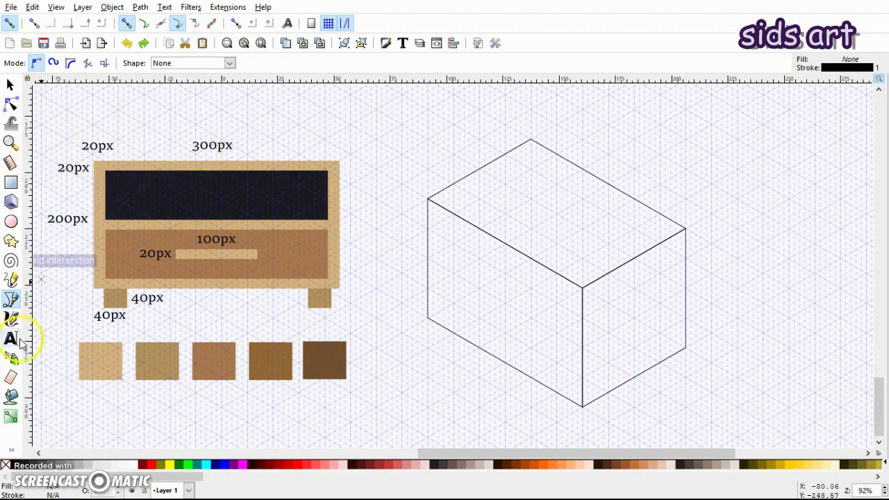
Mark the reference drawers' right ends with white Marker calligraphy strokes, then zoom in
{"action": "left_click", "coordinate": [12, 318]}
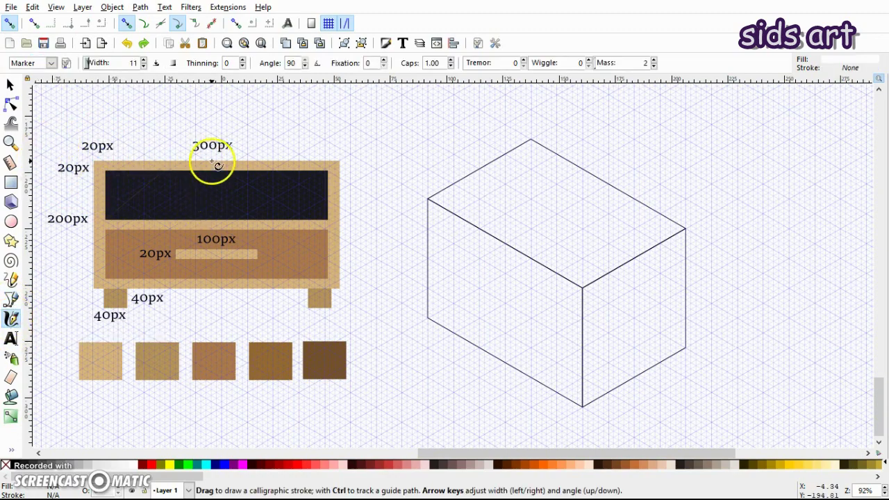
{"action": "left_click_drag", "start_coordinate": [218, 166], "coordinate": [217, 241]}
{"action": "left_click_drag", "start_coordinate": [213, 277], "coordinate": [213, 287]}
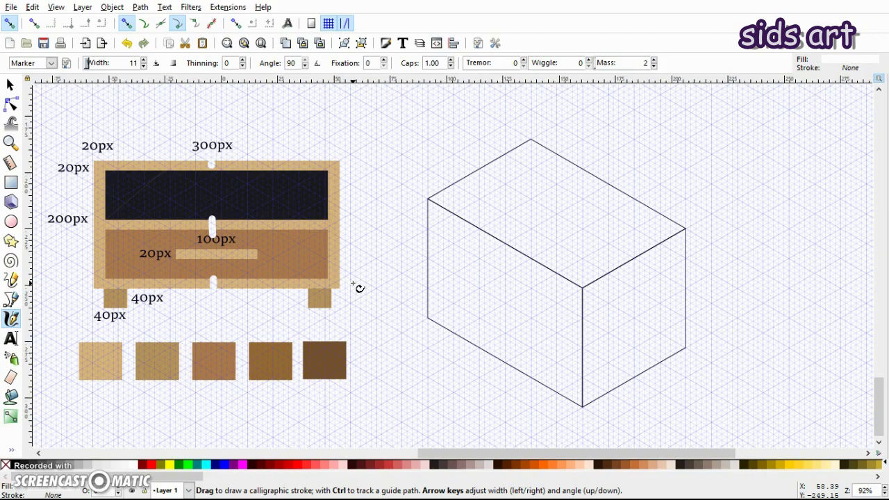
{"action": "mouse_move", "coordinate": [358, 286]}
{"action": "left_mouse_down"}
{"action": "mouse_move", "coordinate": [321, 176]}
{"action": "mouse_move", "coordinate": [318, 278]}
{"action": "left_mouse_up"}
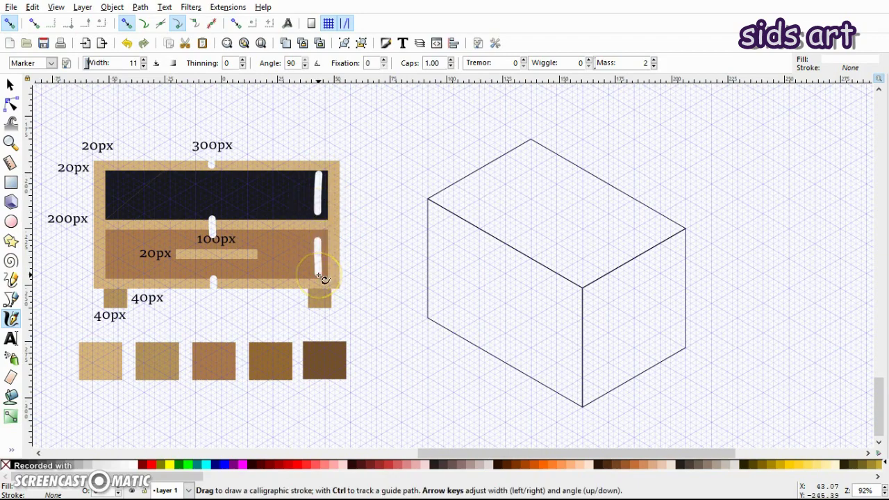
{"action": "key", "text": "plus"}
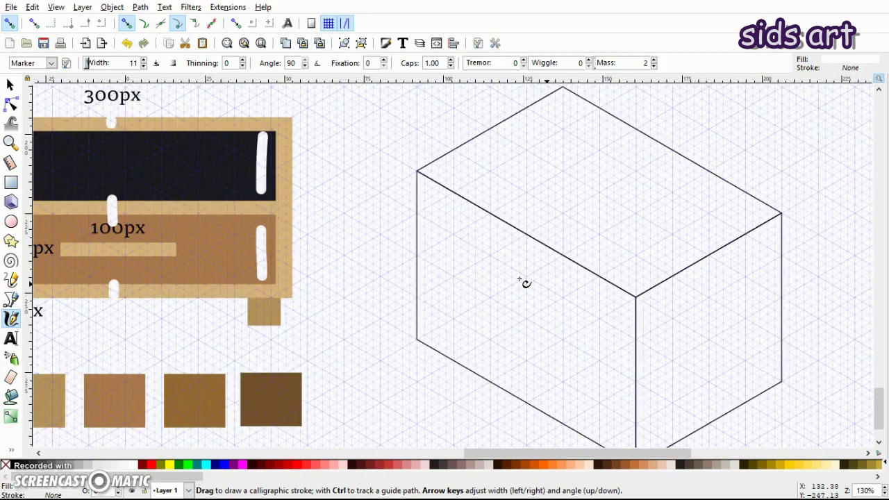
{"action": "key", "text": "plus"}
{"action": "key", "text": "plus"}
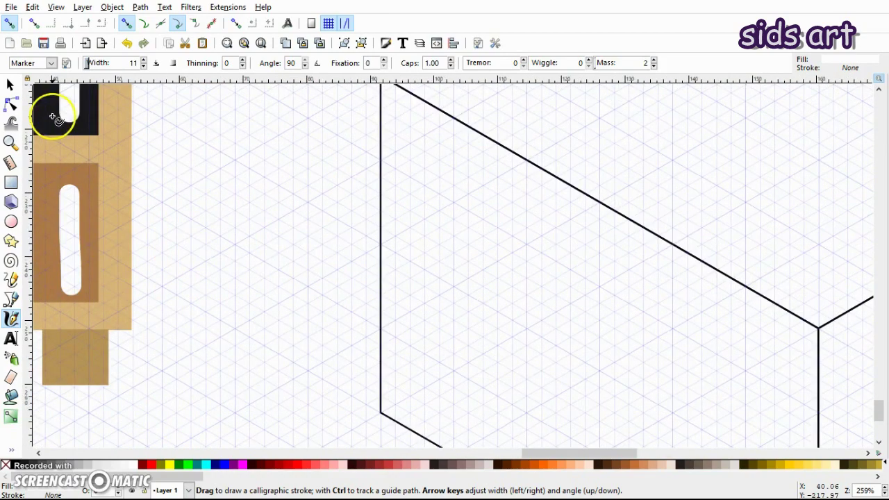
Outline a closed four-corner drawer panel inset on the box's left front face
{"action": "left_click", "coordinate": [10, 299]}
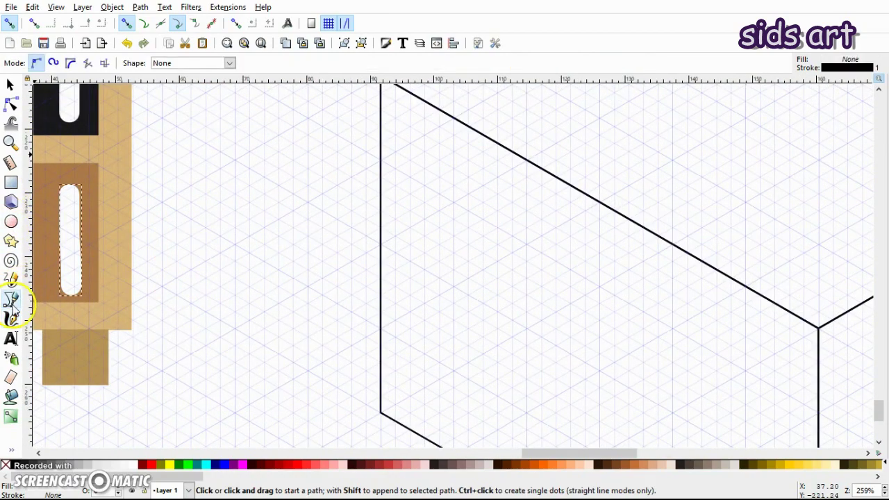
{"action": "scroll", "coordinate": [355, 226], "scroll_direction": "up", "scroll_amount": 4}
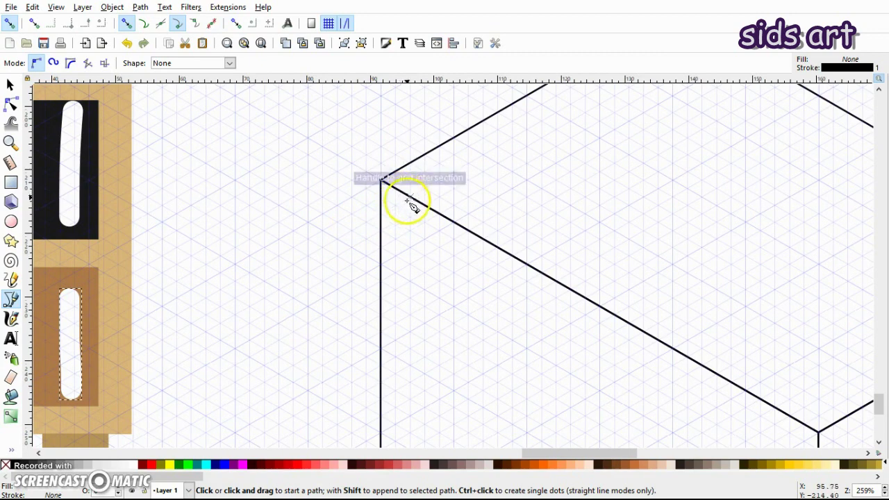
{"action": "left_click", "coordinate": [410, 231]}
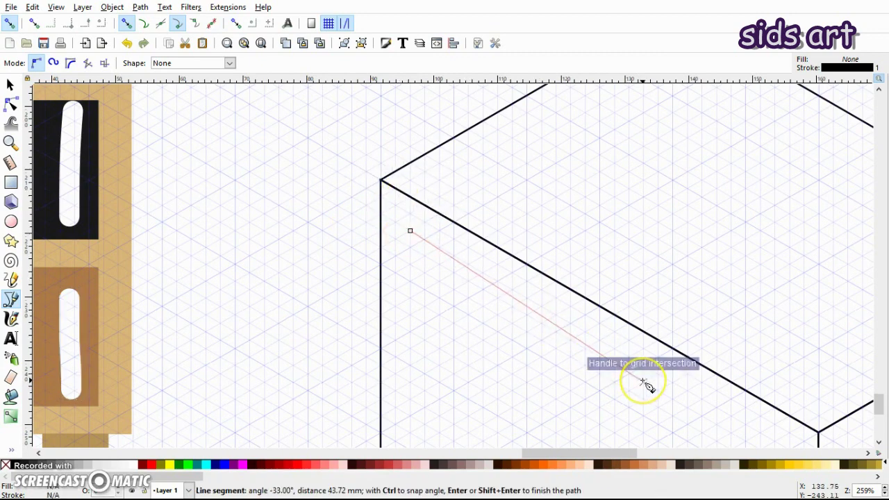
{"action": "scroll", "coordinate": [645, 383], "scroll_direction": "down", "scroll_amount": 2}
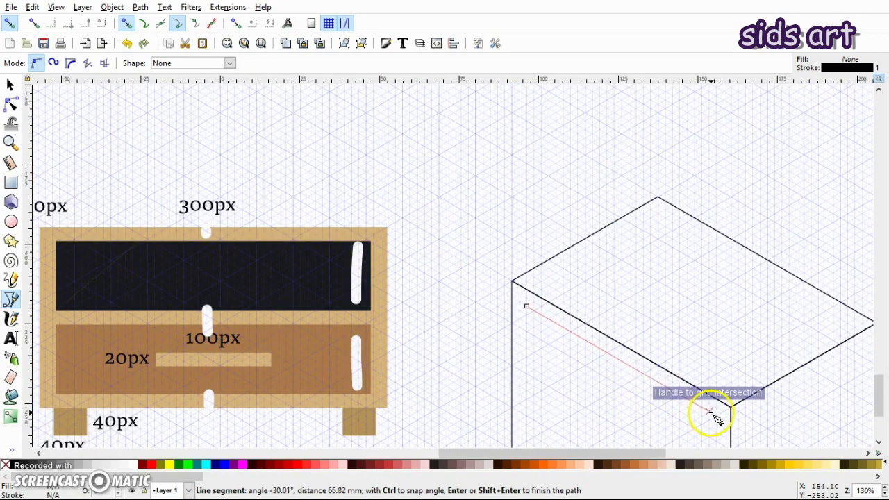
{"action": "scroll", "coordinate": [715, 420], "scroll_direction": "down", "scroll_amount": 3}
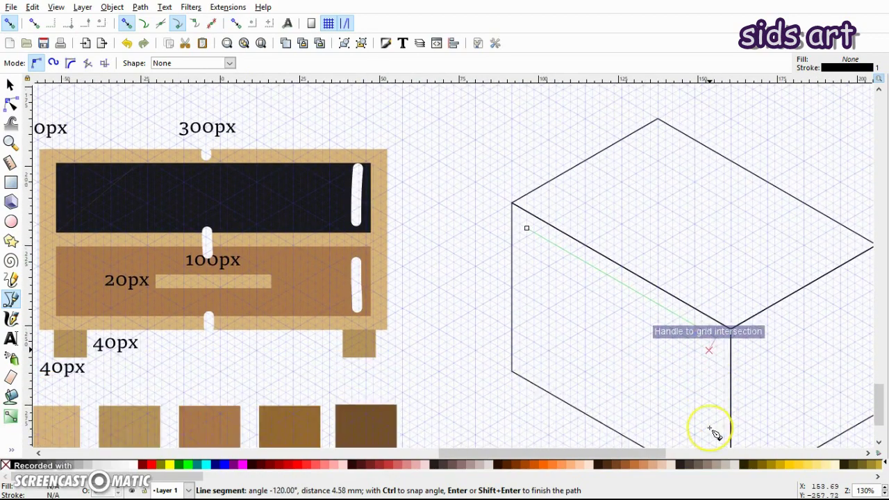
{"action": "scroll", "coordinate": [715, 427], "scroll_direction": "up", "scroll_amount": 2}
{"action": "scroll", "coordinate": [715, 434], "scroll_direction": "up", "scroll_amount": 1}
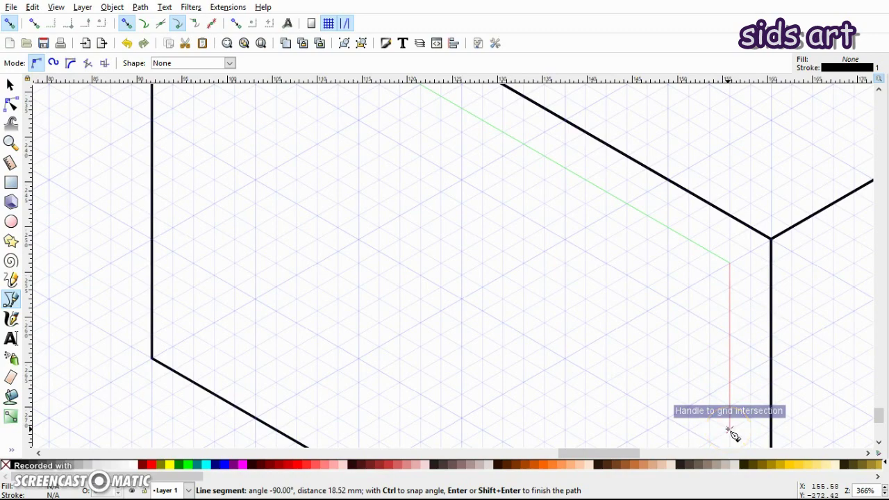
{"action": "left_click", "coordinate": [729, 427]}
{"action": "scroll", "coordinate": [239, 169], "scroll_direction": "down", "scroll_amount": 2, "text": "ctrl"}
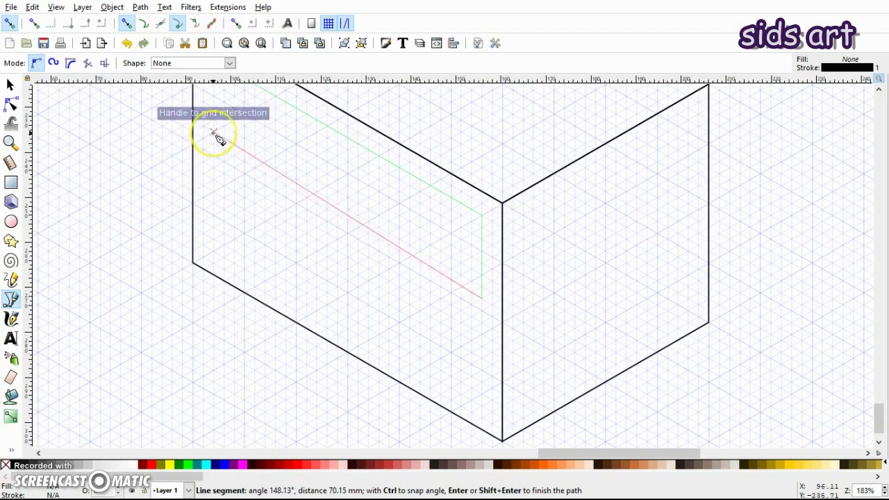
{"action": "scroll", "coordinate": [215, 145], "scroll_direction": "up", "scroll_amount": 3}
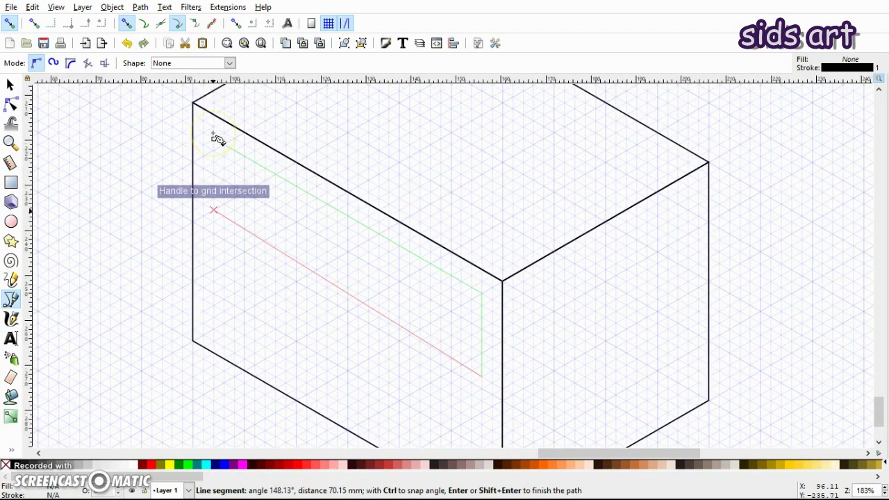
{"action": "left_click", "coordinate": [213, 222]}
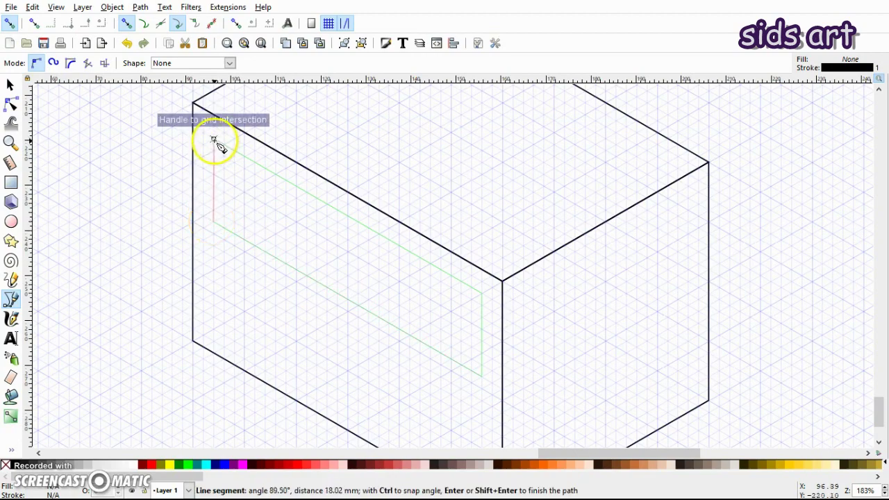
{"action": "left_click", "coordinate": [214, 139]}
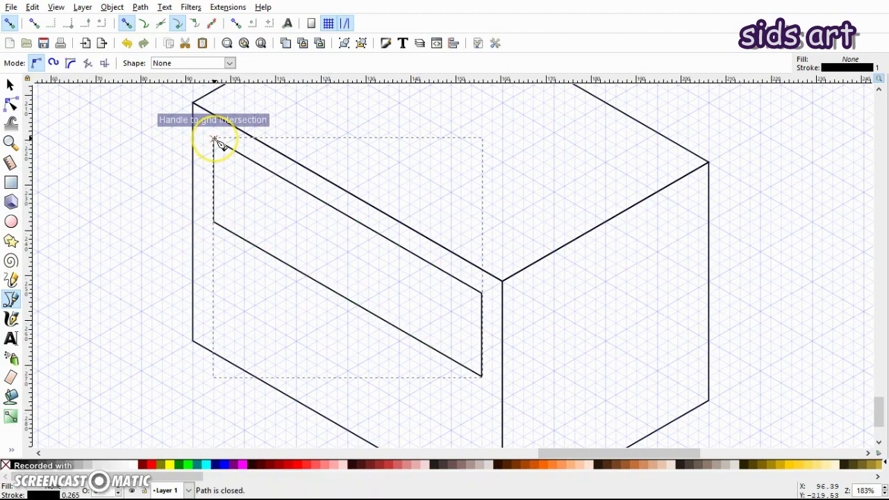
Duplicate the drawer panel with Ctrl+D and snap the copy directly below the first
{"action": "key", "text": "s"}
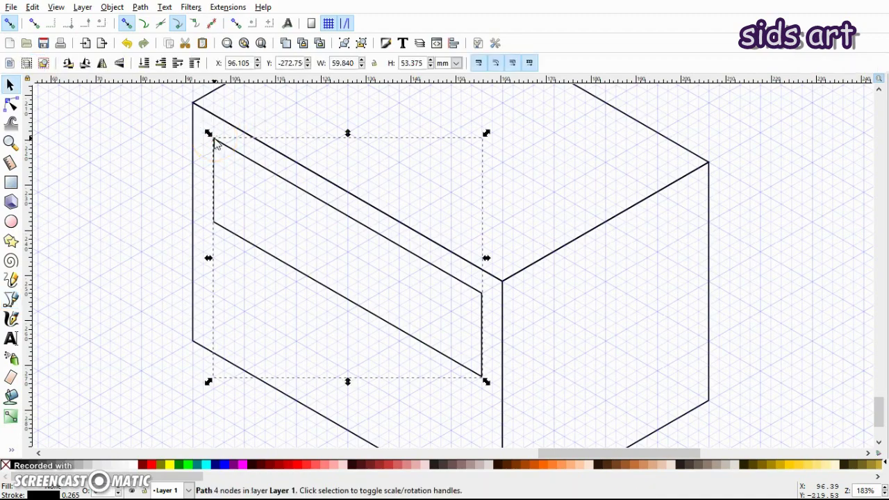
{"action": "left_click", "coordinate": [228, 148]}
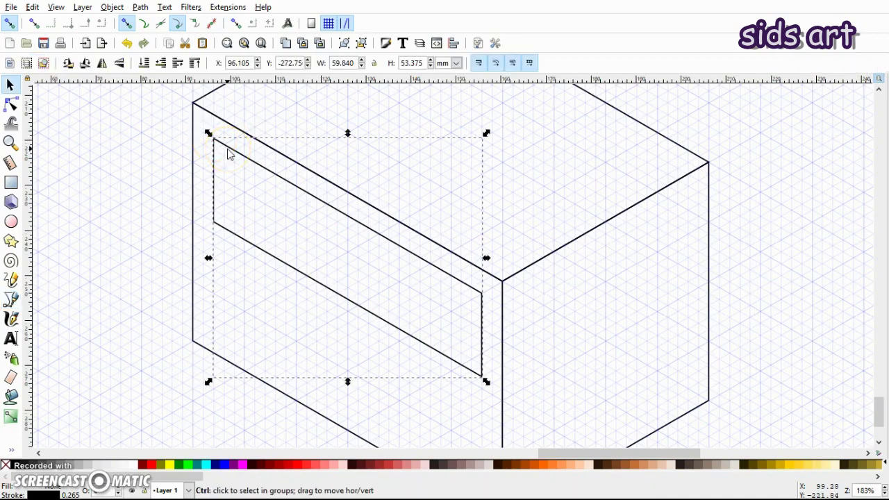
{"action": "left_click", "coordinate": [288, 171]}
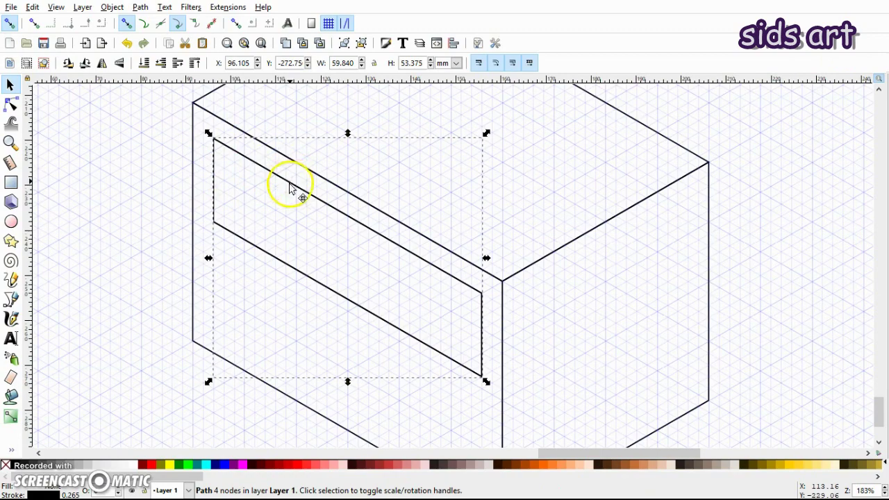
{"action": "key", "text": "ctrl+d"}
{"action": "left_click_drag", "start_coordinate": [290, 188], "coordinate": [301, 289]}
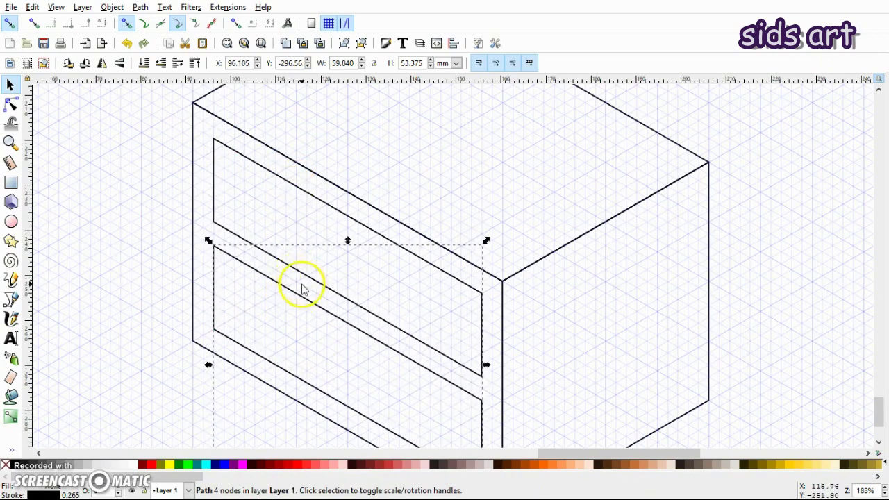
{"action": "left_click", "coordinate": [161, 281]}
{"action": "key", "text": "minus"}
{"action": "key", "text": "minus"}
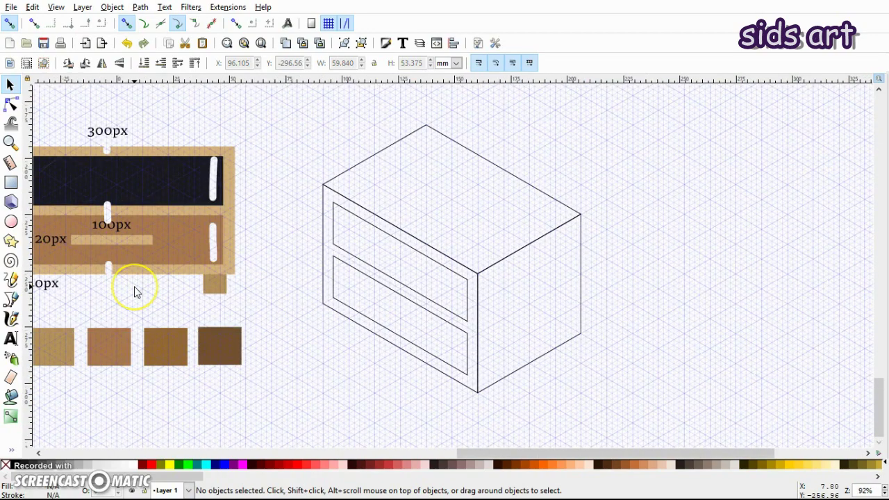
Draw a small closed parallelogram leg under the box's front-left bottom corner
{"action": "left_click_drag", "start_coordinate": [498, 455], "coordinate": [486, 459]}
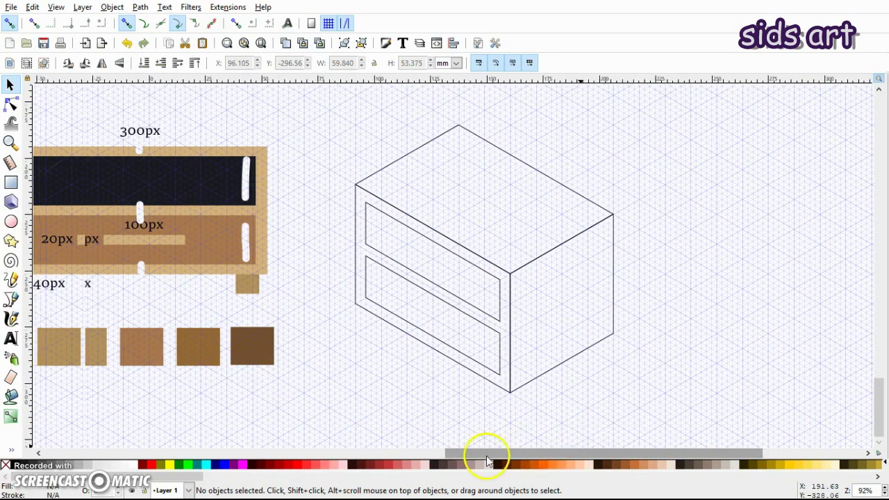
{"action": "scroll", "coordinate": [485, 458], "scroll_direction": "left", "scroll_amount": 5}
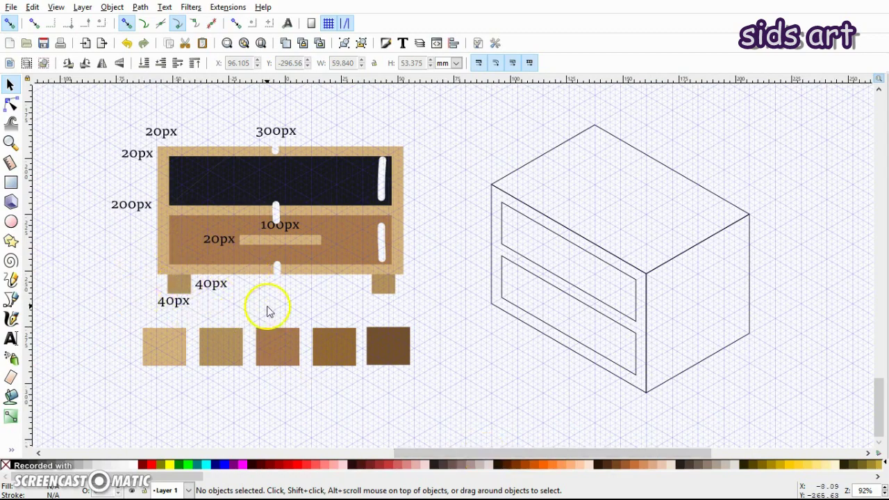
{"action": "scroll", "coordinate": [572, 352], "scroll_direction": "up", "scroll_amount": 2}
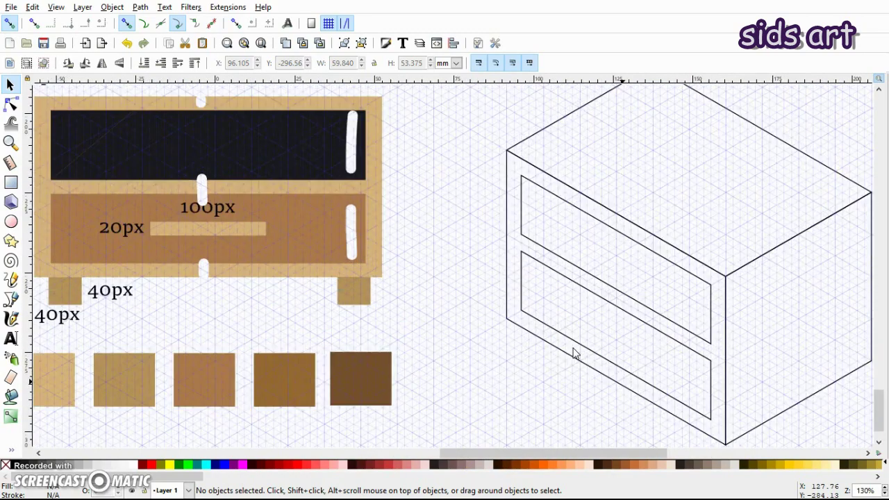
{"action": "scroll", "coordinate": [572, 352], "scroll_direction": "down", "scroll_amount": 2}
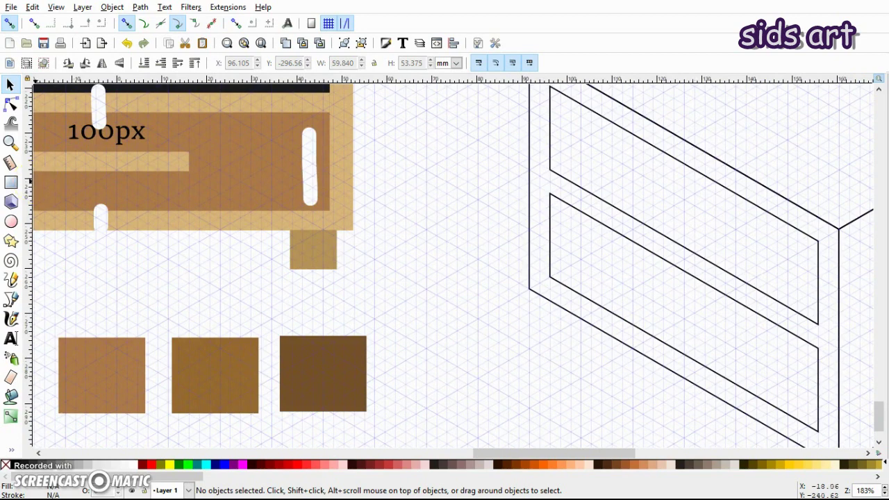
{"action": "left_click", "coordinate": [11, 299]}
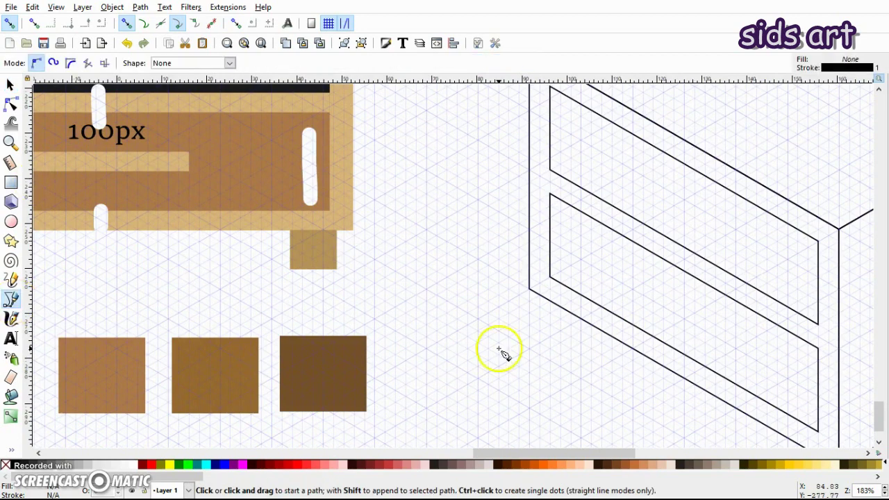
{"action": "left_click", "coordinate": [552, 299]}
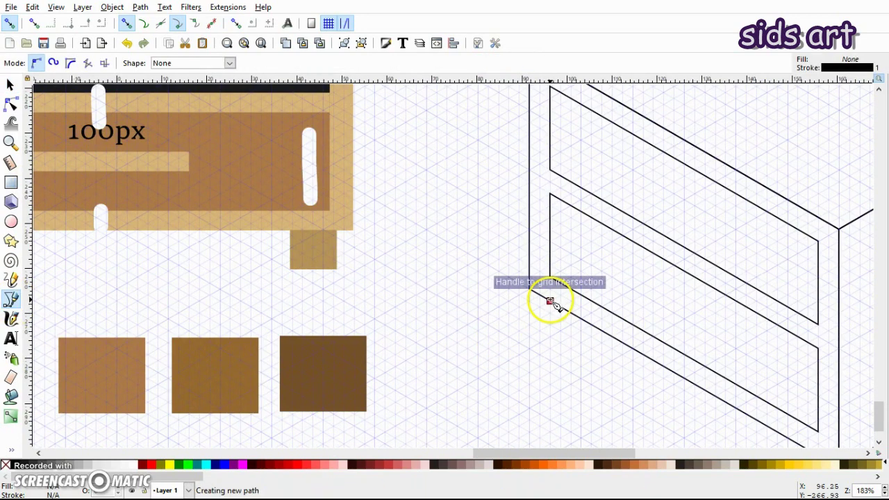
{"action": "left_click", "coordinate": [550, 349]}
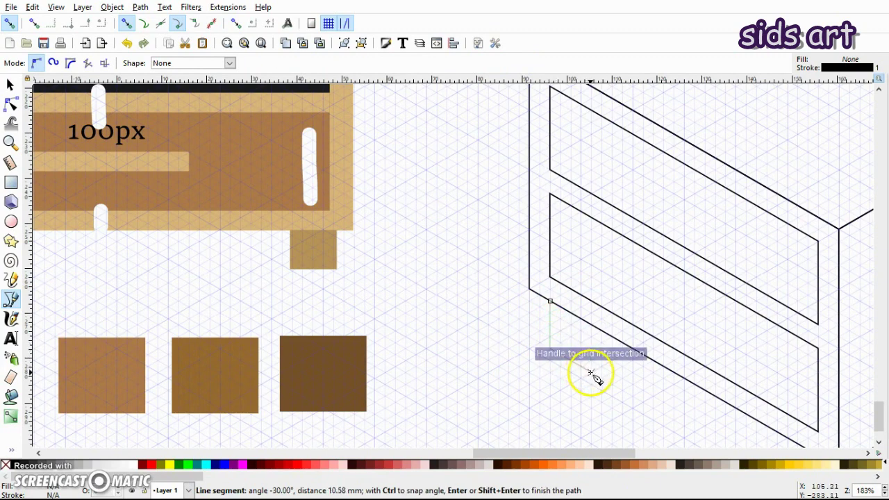
{"action": "left_click", "coordinate": [591, 372]}
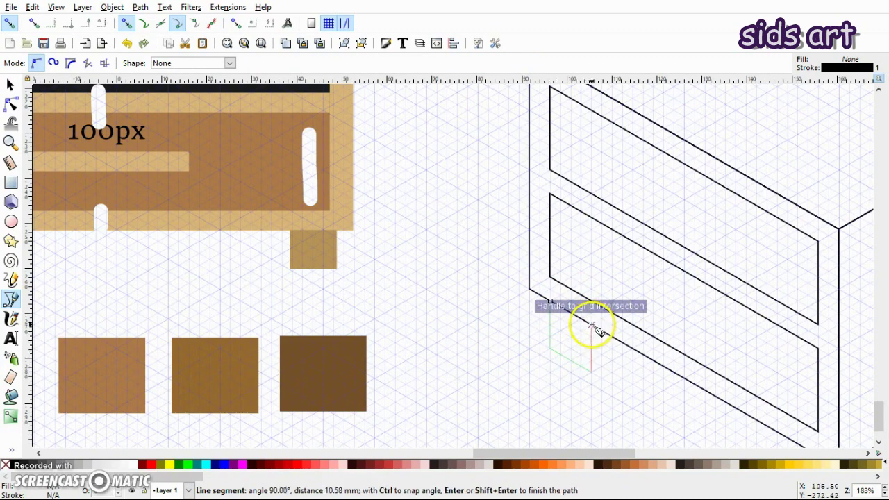
{"action": "left_click", "coordinate": [591, 326]}
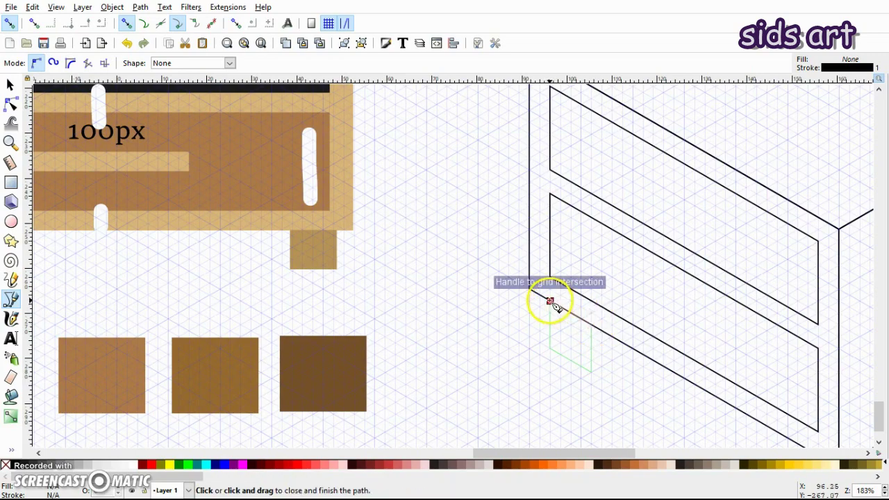
{"action": "left_click", "coordinate": [550, 301]}
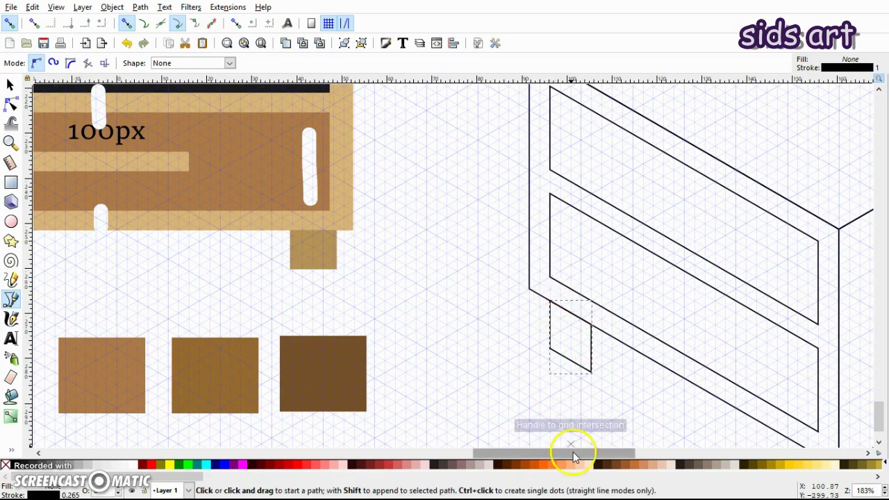
{"action": "left_click_drag", "start_coordinate": [572, 452], "coordinate": [619, 455]}
Copy the leg and snap it under the box's front right corner
{"action": "scroll", "coordinate": [876, 410], "scroll_direction": "down", "scroll_amount": 3}
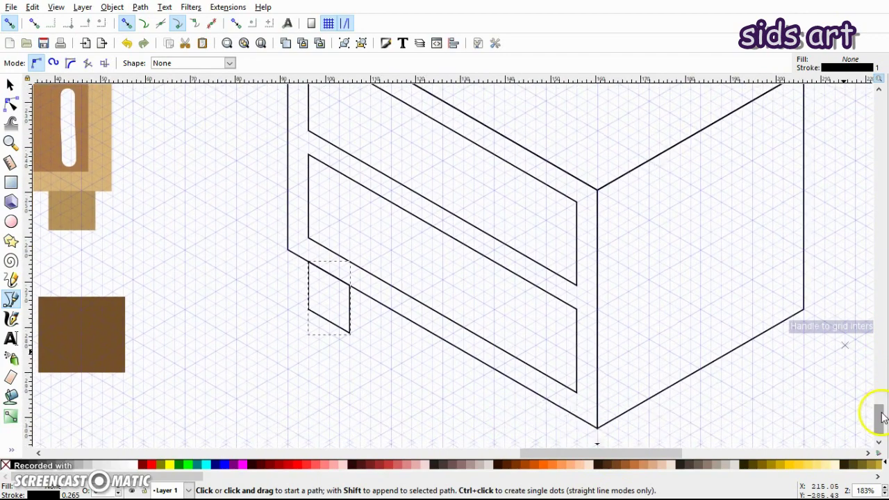
{"action": "key", "text": "s"}
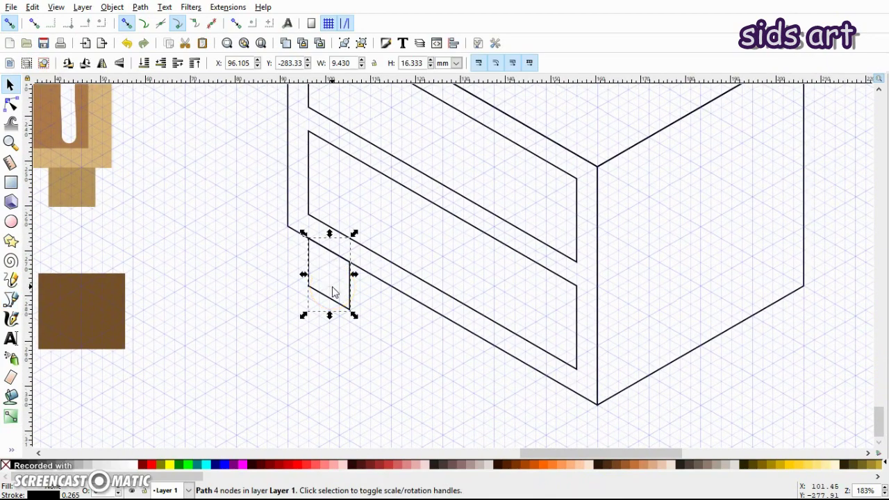
{"action": "left_click", "coordinate": [334, 303]}
{"action": "left_click_drag", "start_coordinate": [335, 304], "coordinate": [566, 438]}
{"action": "left_click", "coordinate": [438, 377]}
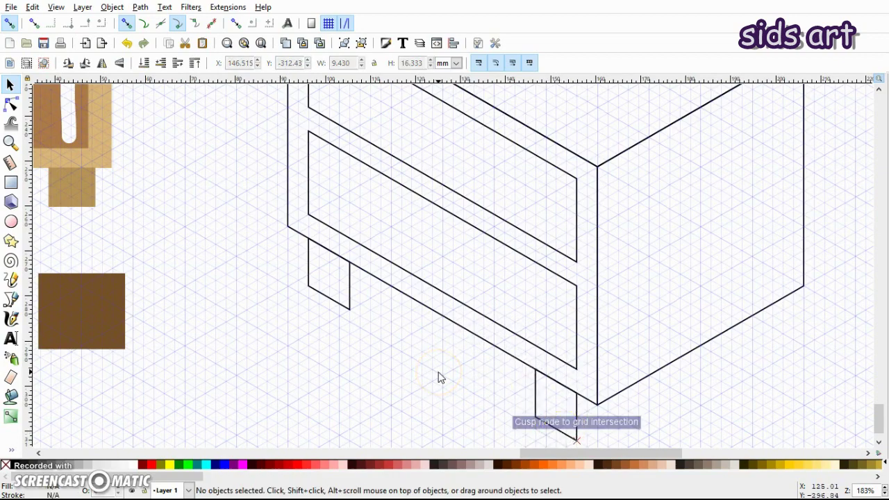
{"action": "key", "text": "minus"}
{"action": "scroll", "coordinate": [439, 377], "scroll_direction": "up", "scroll_amount": 4}
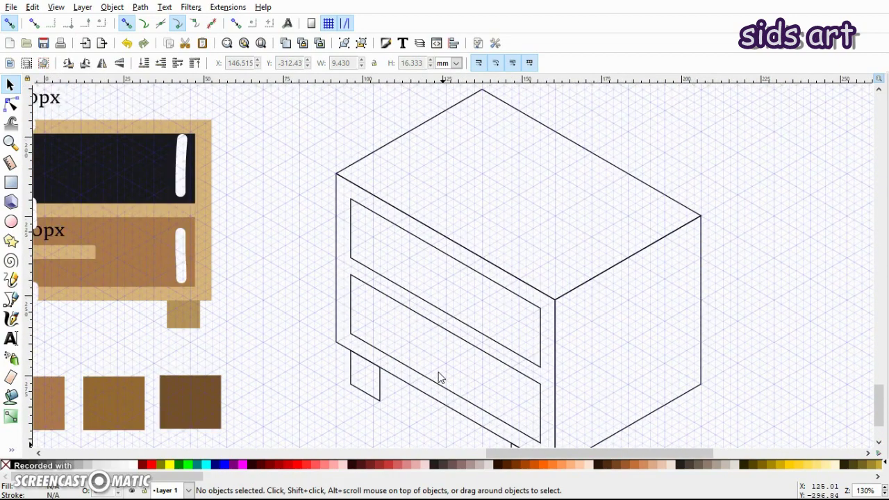
{"action": "scroll", "coordinate": [438, 377], "scroll_direction": "down", "scroll_amount": 2}
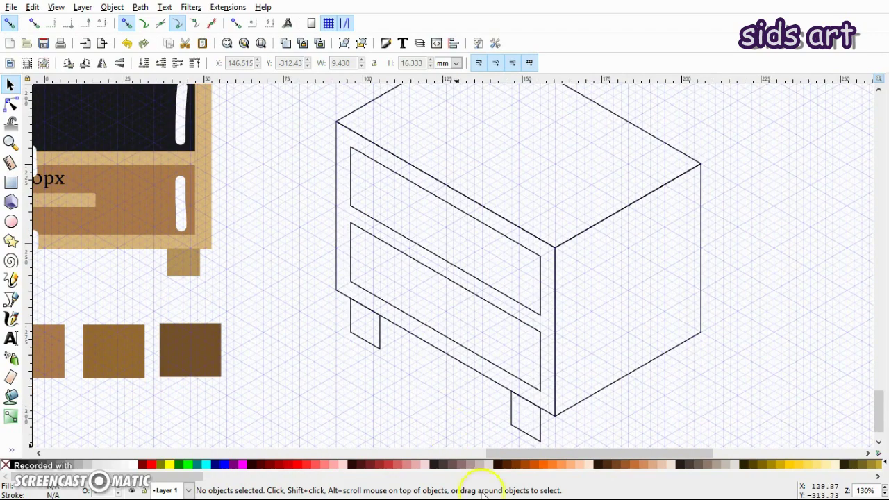
{"action": "scroll", "coordinate": [451, 458], "scroll_direction": "left", "scroll_amount": 14}
{"action": "scroll", "coordinate": [421, 466], "scroll_direction": "right", "scroll_amount": 4}
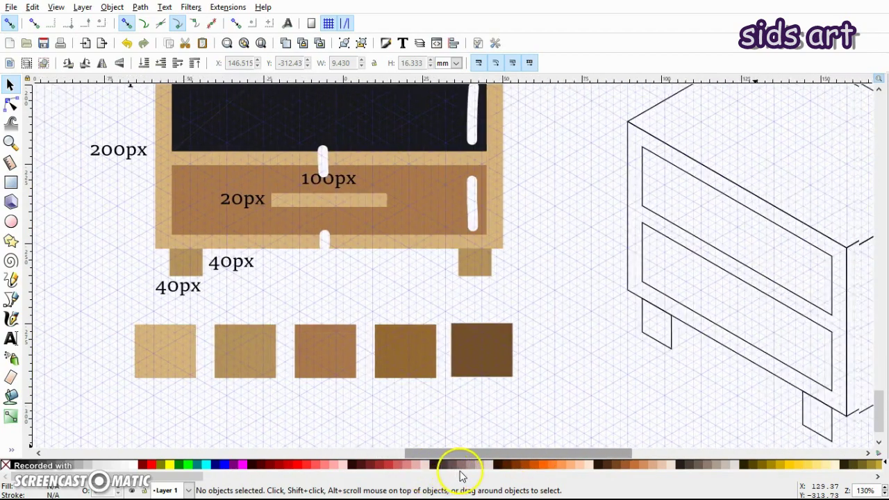
{"action": "scroll", "coordinate": [460, 476], "scroll_direction": "right", "scroll_amount": 1}
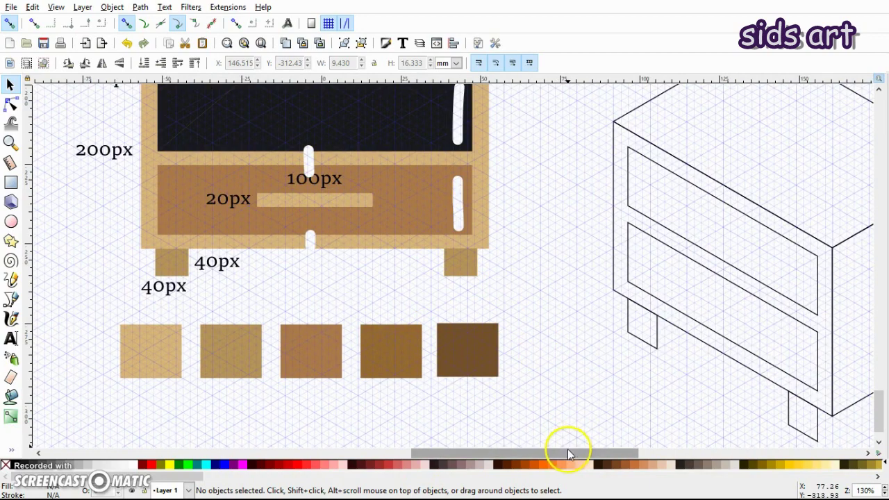
{"action": "left_click_drag", "start_coordinate": [567, 452], "coordinate": [640, 459]}
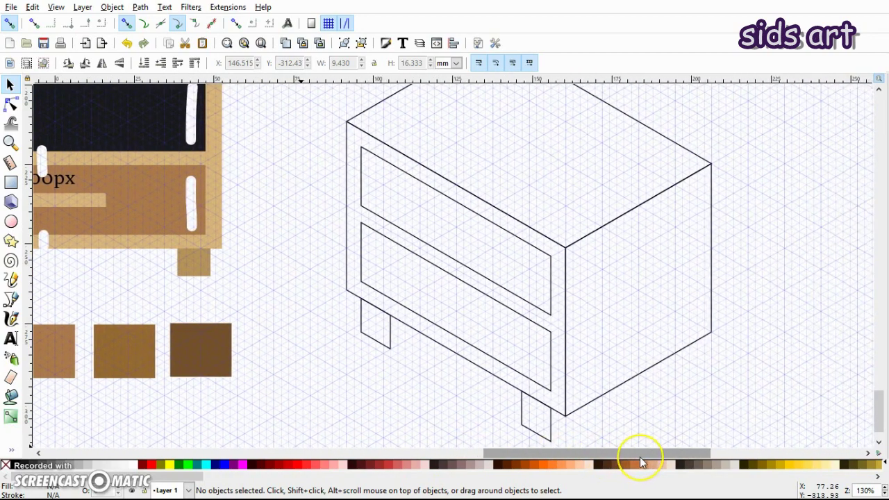
{"action": "key", "text": "plus"}
{"action": "key", "text": "plus"}
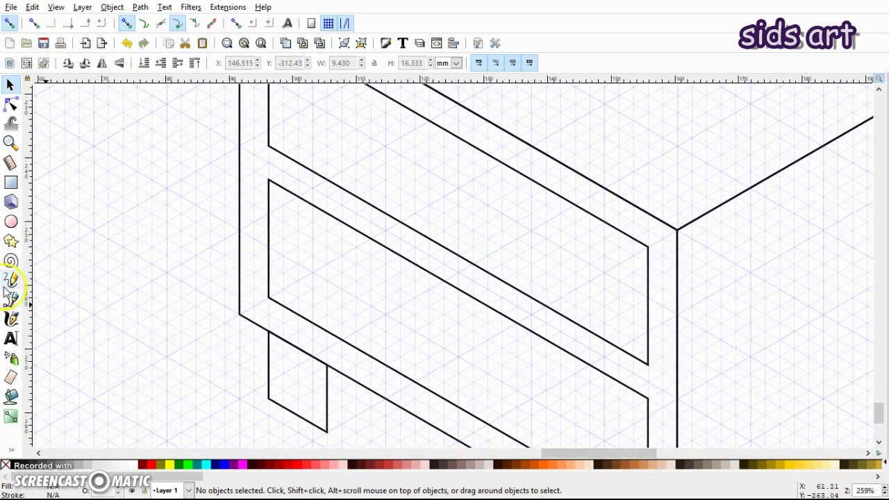
Draw a closed slim parallelogram handle outline on the lower drawer front with the pen tool
{"action": "left_click", "coordinate": [10, 298]}
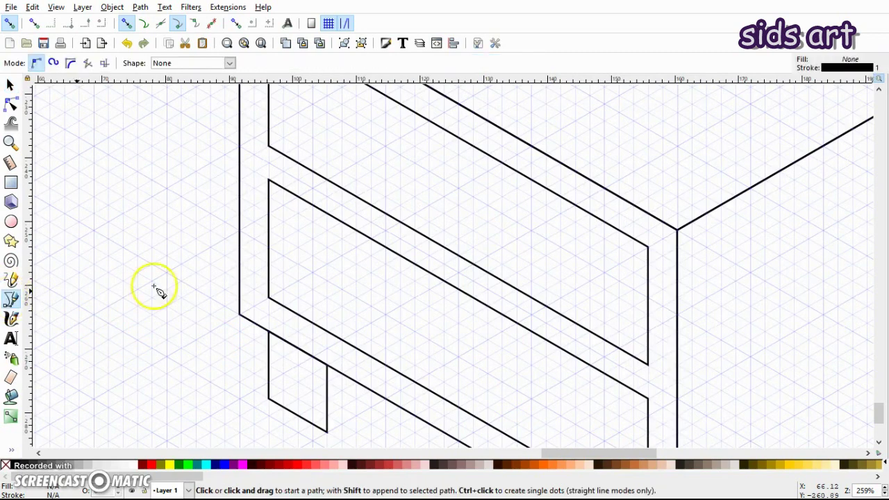
{"action": "left_click", "coordinate": [327, 248]}
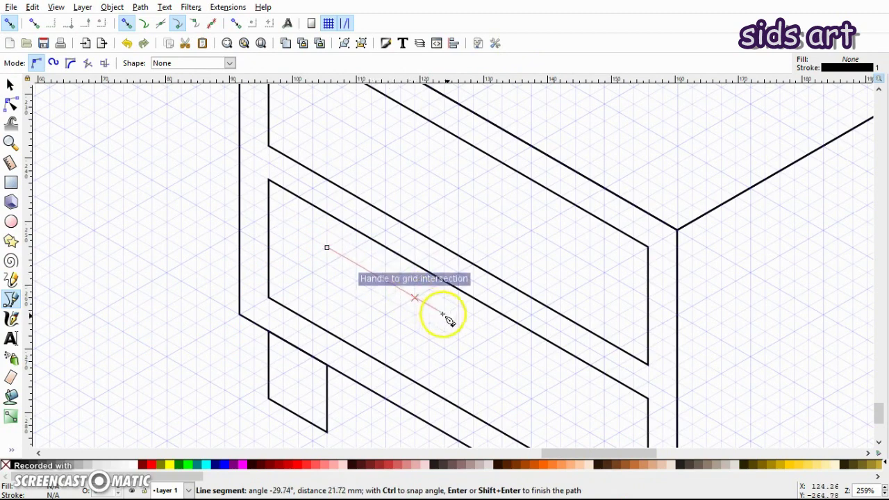
{"action": "left_click", "coordinate": [488, 340]}
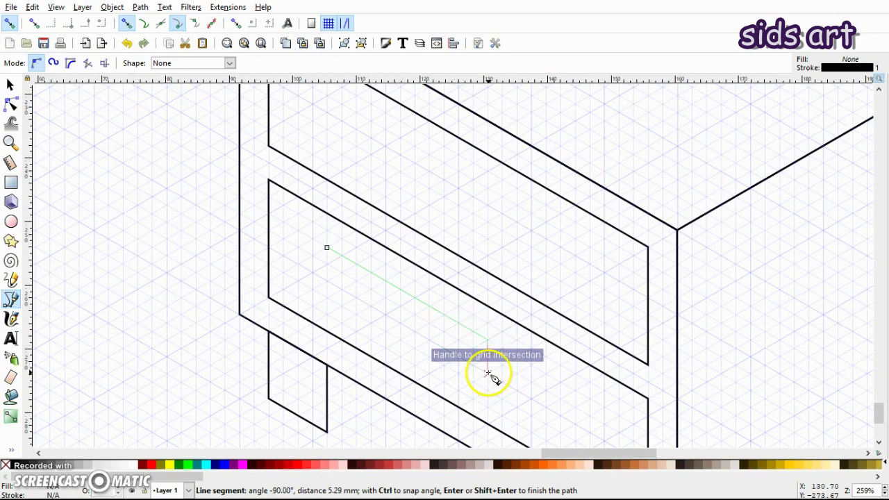
{"action": "left_click", "coordinate": [487, 373]}
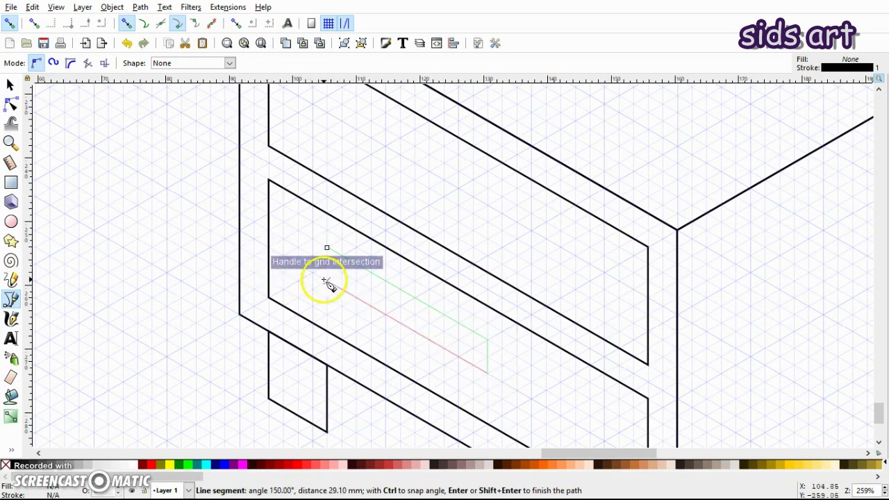
{"action": "left_click", "coordinate": [326, 279]}
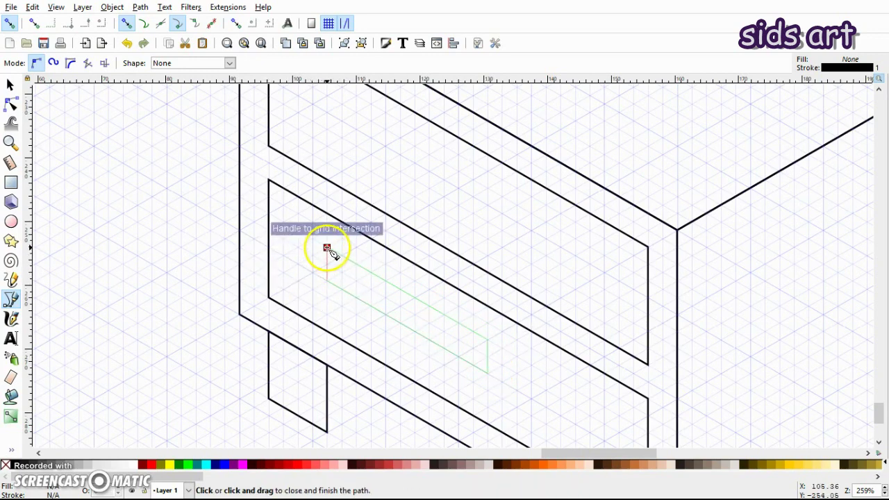
{"action": "left_click", "coordinate": [327, 248]}
Drag the handle down-right into place on the drawer and check it against the whole table
{"action": "key", "text": "s"}
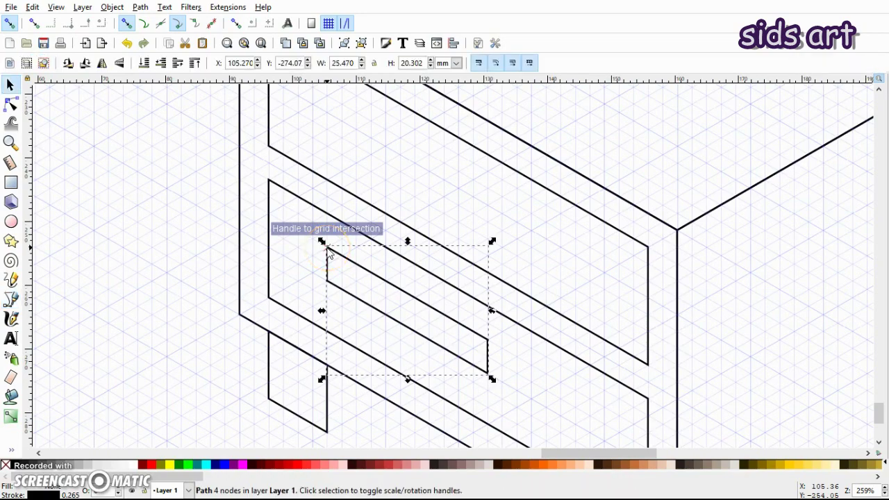
{"action": "scroll", "coordinate": [565, 353], "scroll_direction": "down", "scroll_amount": 4}
{"action": "scroll", "coordinate": [566, 352], "scroll_direction": "up", "scroll_amount": 1}
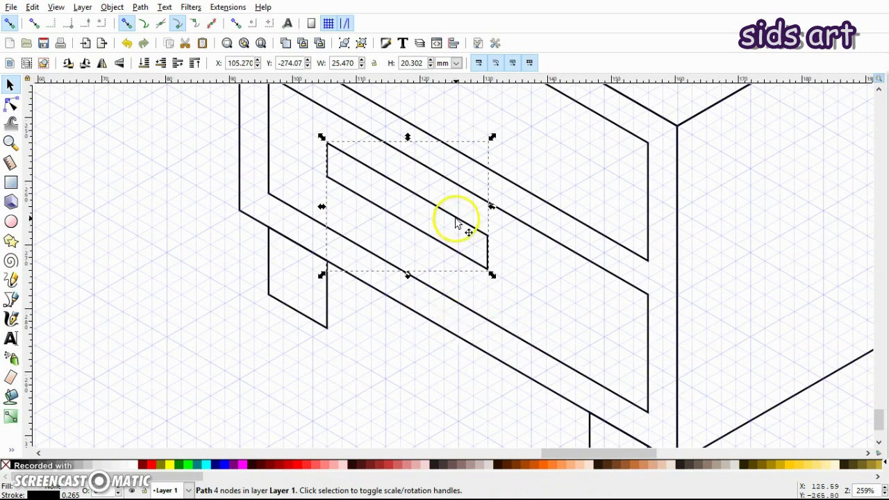
{"action": "left_click_drag", "start_coordinate": [456, 221], "coordinate": [504, 248]}
{"action": "left_click", "coordinate": [153, 197]}
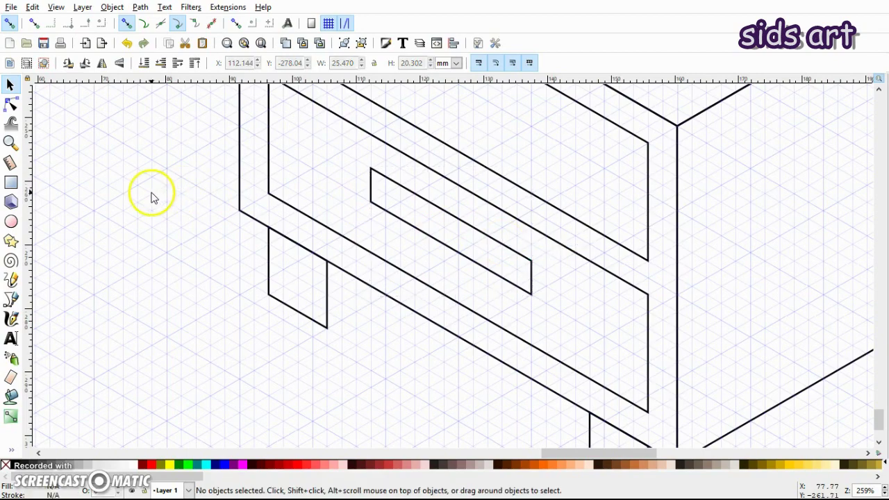
{"action": "scroll", "coordinate": [261, 240], "scroll_direction": "up", "scroll_amount": 3}
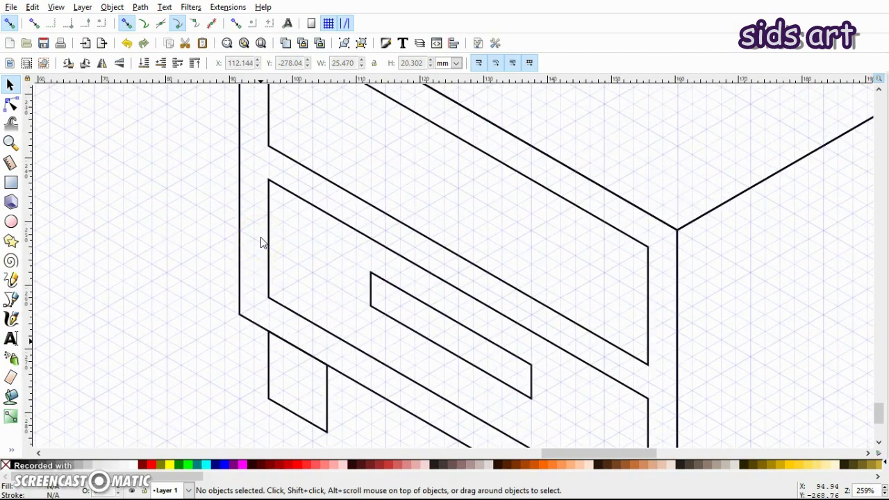
{"action": "key", "text": "minus"}
{"action": "key", "text": "minus"}
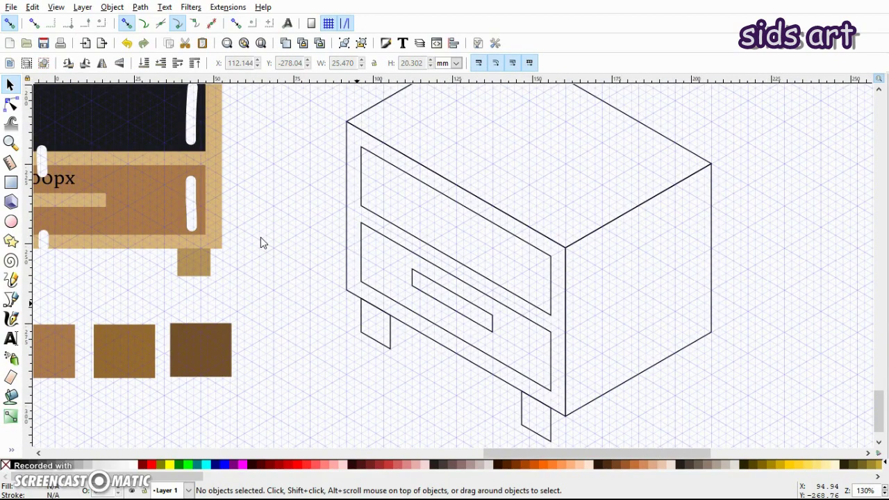
{"action": "key", "text": "minus"}
{"action": "key", "text": "plus"}
{"action": "key", "text": "plus"}
{"action": "key", "text": "minus"}
{"action": "key", "text": "minus"}
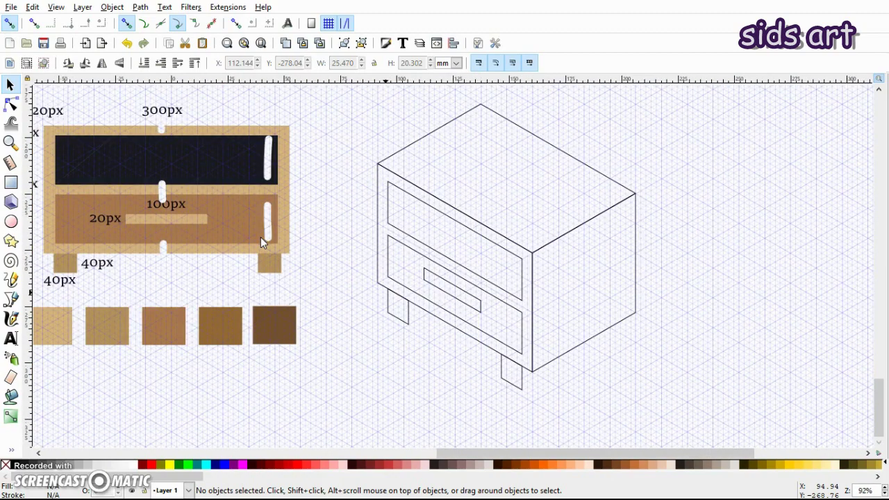
{"action": "left_click", "coordinate": [370, 360]}
{"action": "key", "text": "plus"}
{"action": "scroll", "coordinate": [360, 374], "scroll_direction": "up", "scroll_amount": 4}
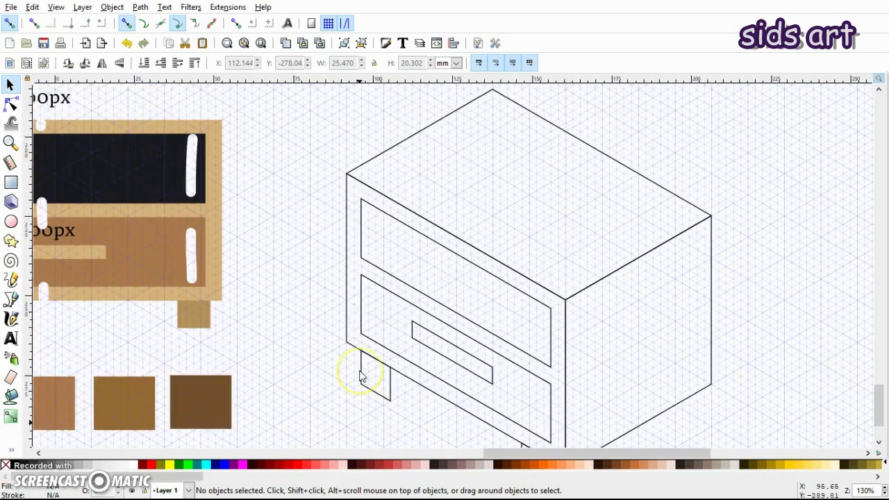
Try out shelf recess lines from the upper drawer's left edge, discarding the unfinished paths
{"action": "left_click", "coordinate": [10, 298]}
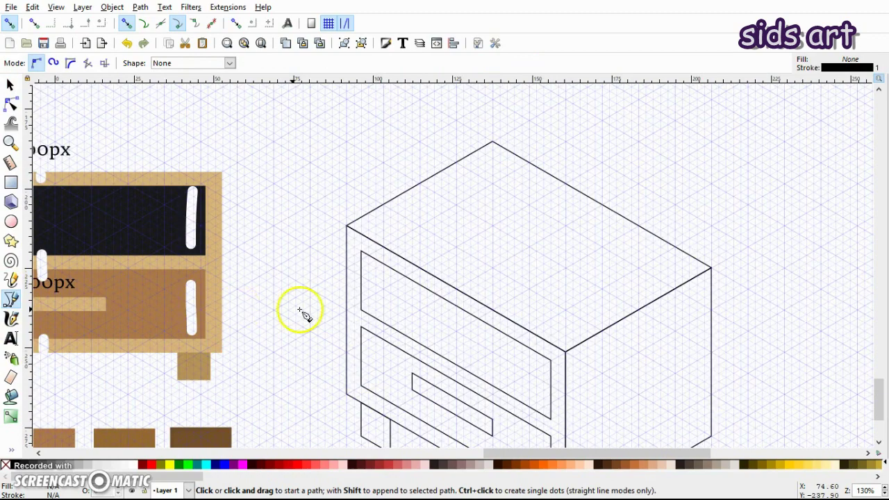
{"action": "left_click", "coordinate": [361, 310]}
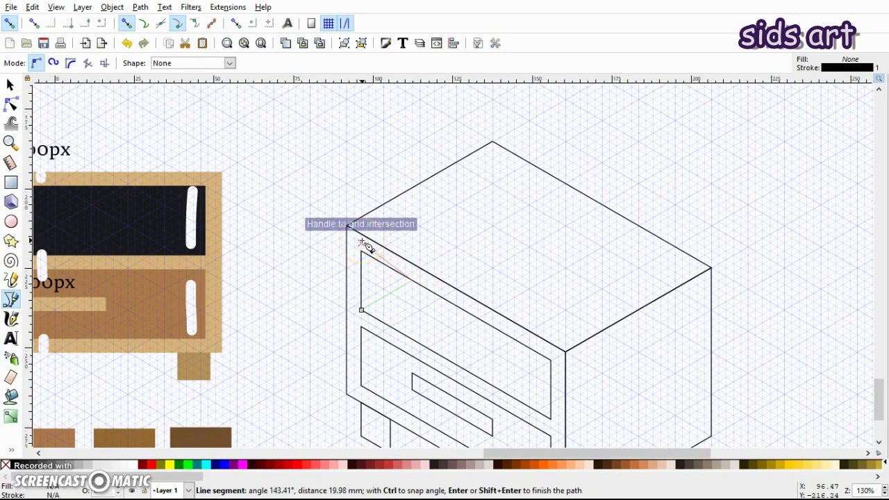
{"action": "key", "text": "Escape"}
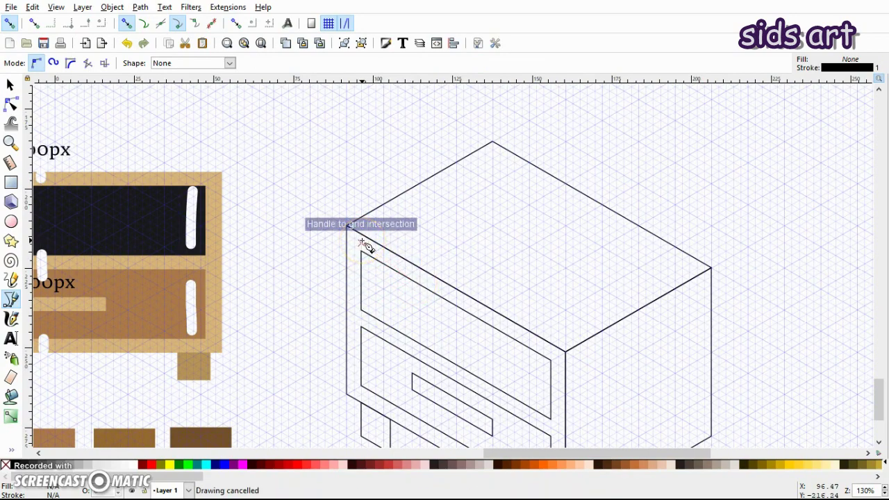
{"action": "left_click", "coordinate": [360, 310]}
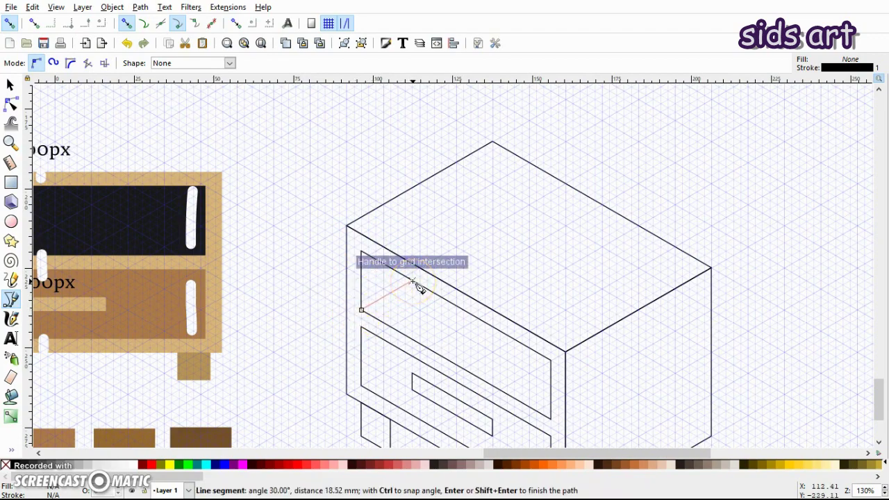
{"action": "left_click", "coordinate": [412, 281]}
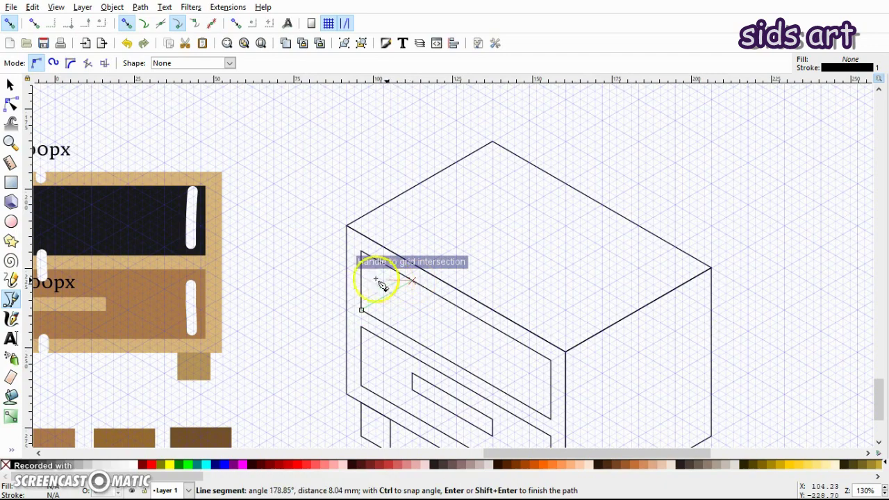
{"action": "left_click", "coordinate": [339, 280]}
{"action": "left_click", "coordinate": [316, 243]}
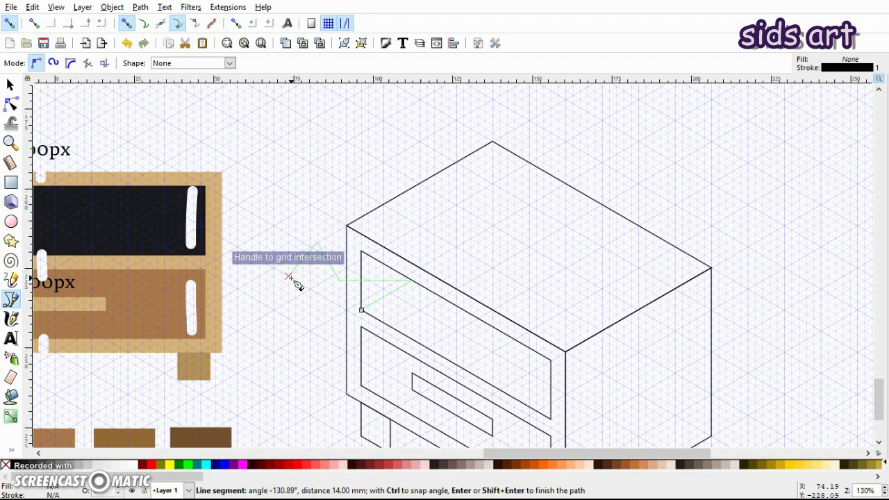
{"action": "left_click", "coordinate": [290, 277]}
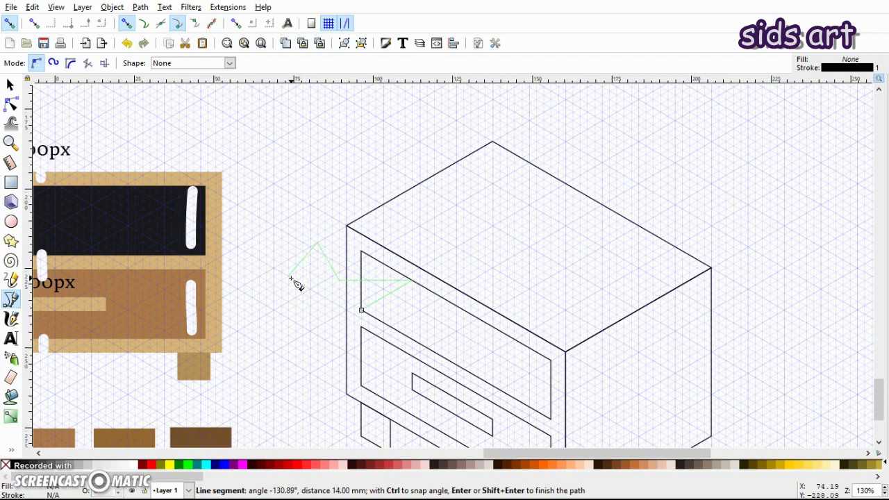
{"action": "key", "text": "Escape"}
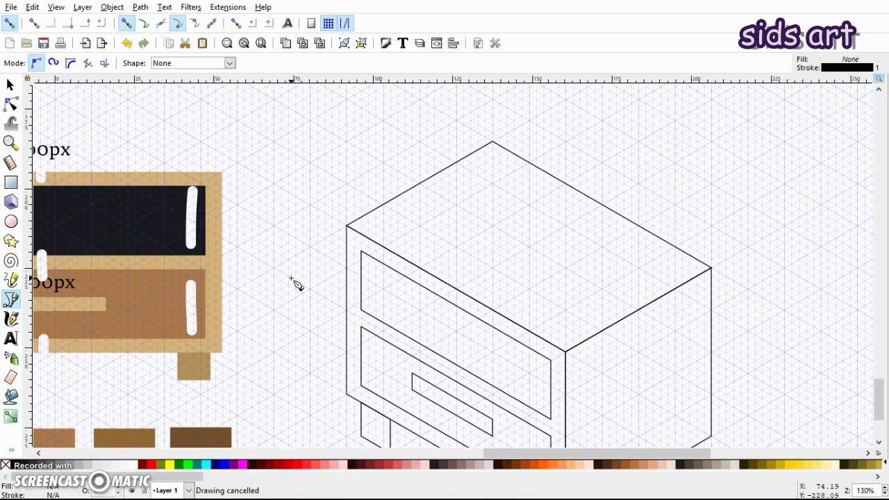
Draw the closed shelf recess outline from the drawer's left edge up to its top edge
{"action": "left_click", "coordinate": [361, 310]}
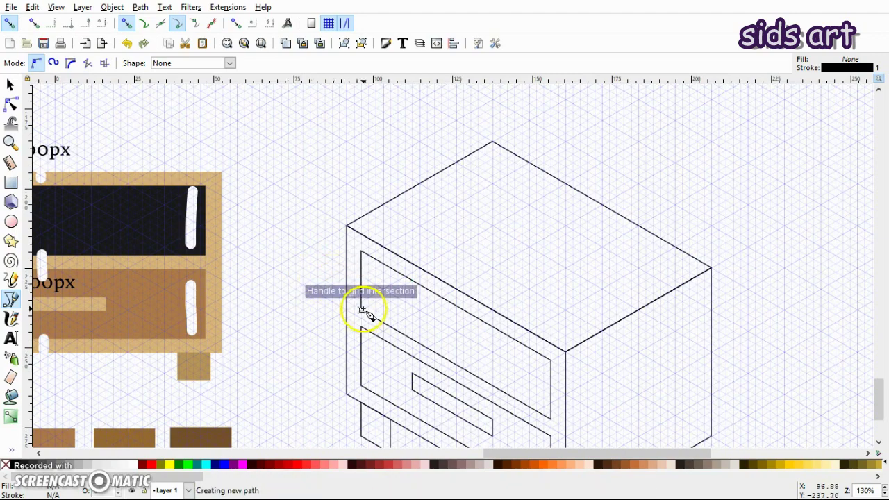
{"action": "left_click", "coordinate": [412, 281]}
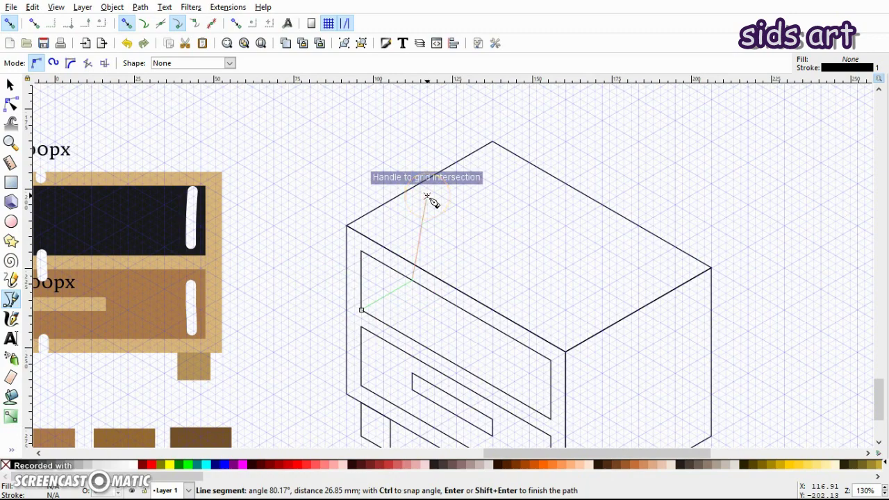
{"action": "left_click", "coordinate": [361, 252]}
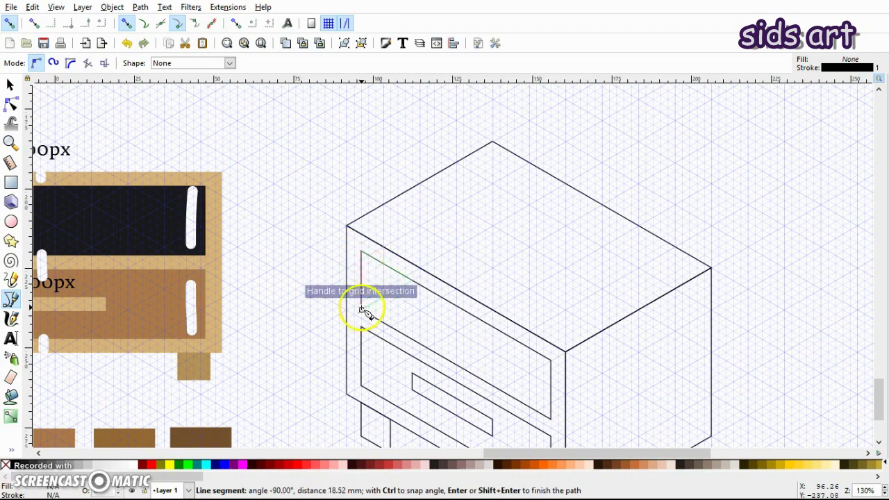
{"action": "left_click", "coordinate": [361, 310]}
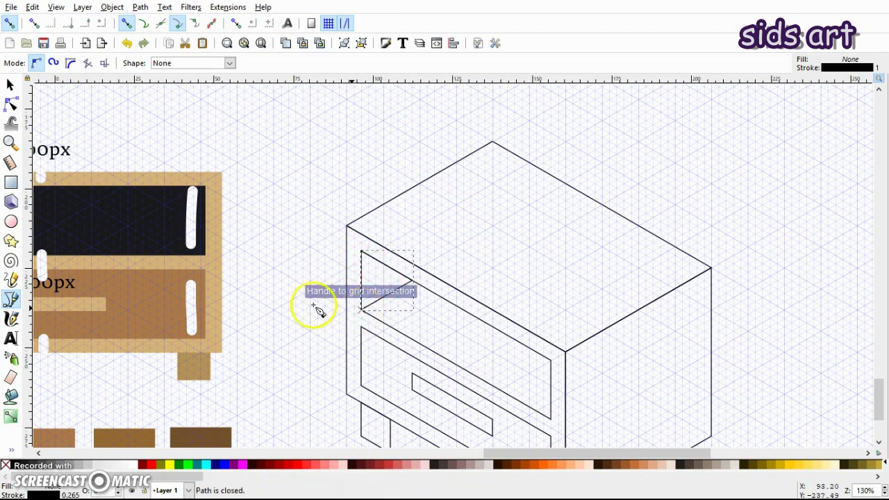
Draw and close the front-left leg's side face on the grid
{"action": "scroll", "coordinate": [288, 305], "scroll_direction": "down", "scroll_amount": 5}
{"action": "scroll", "coordinate": [288, 305], "scroll_direction": "up", "scroll_amount": 1}
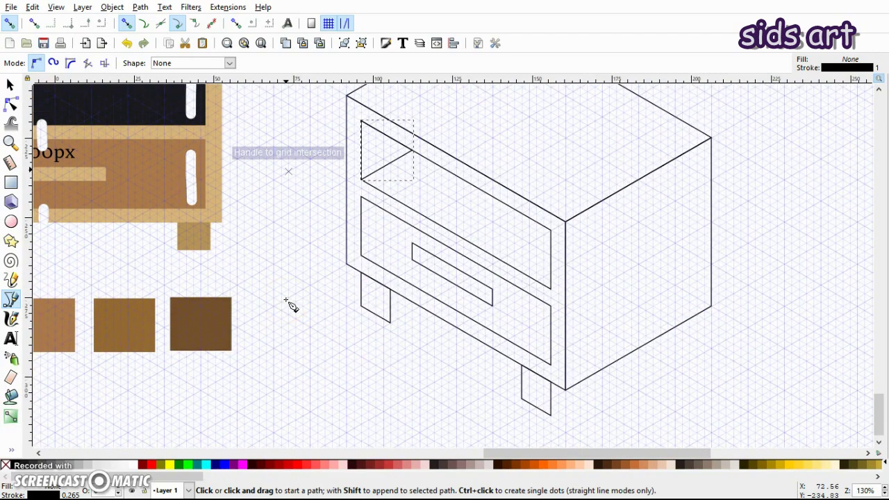
{"action": "left_click", "coordinate": [361, 319]}
{"action": "double_click", "coordinate": [390, 321]}
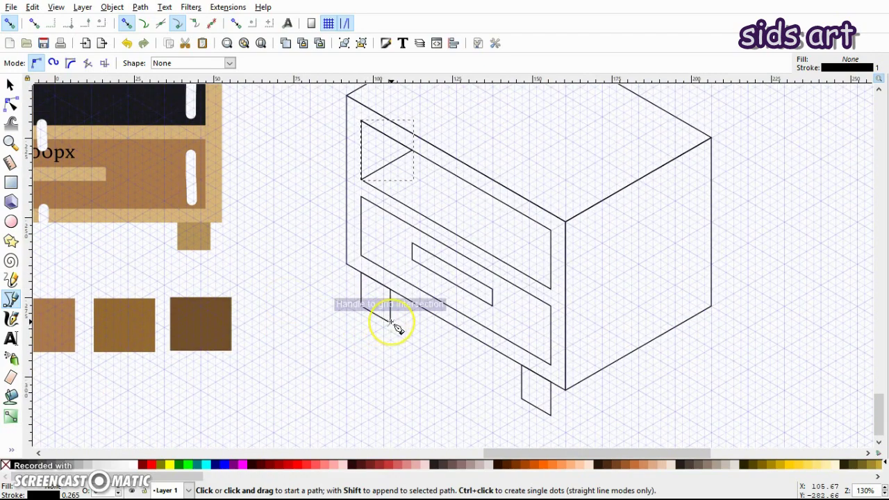
{"action": "left_click", "coordinate": [391, 322]}
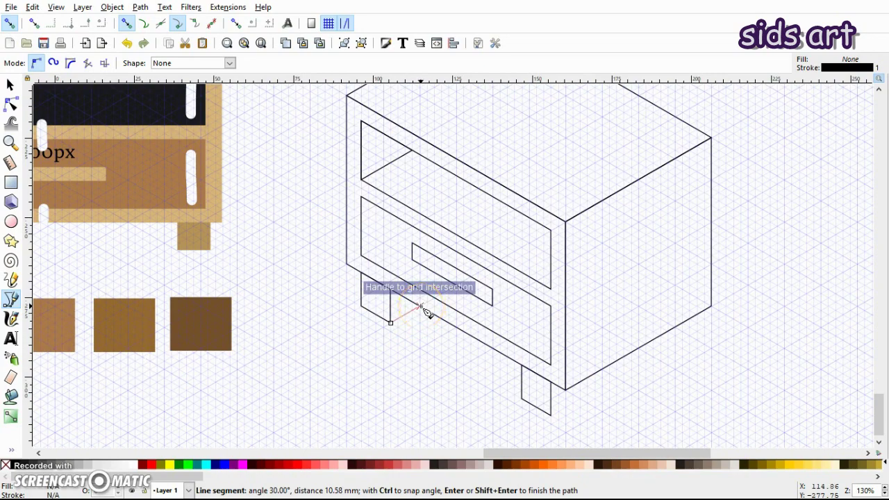
{"action": "left_click", "coordinate": [390, 291]}
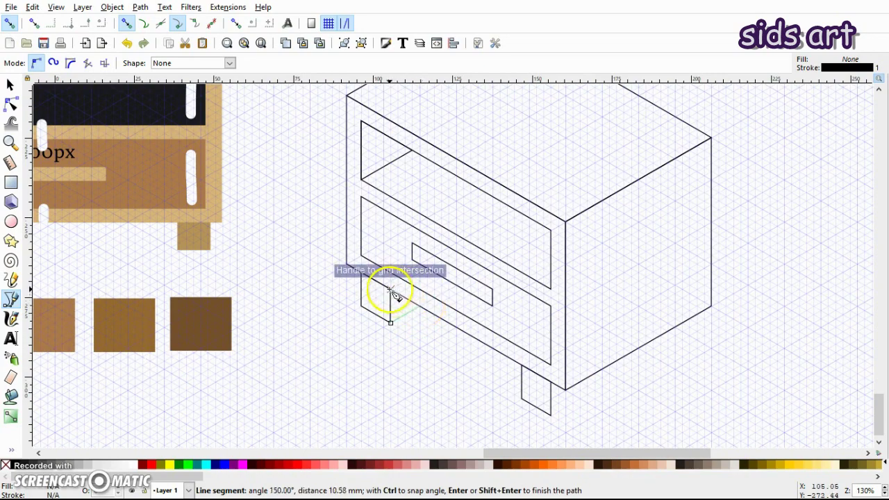
{"action": "left_click", "coordinate": [391, 324]}
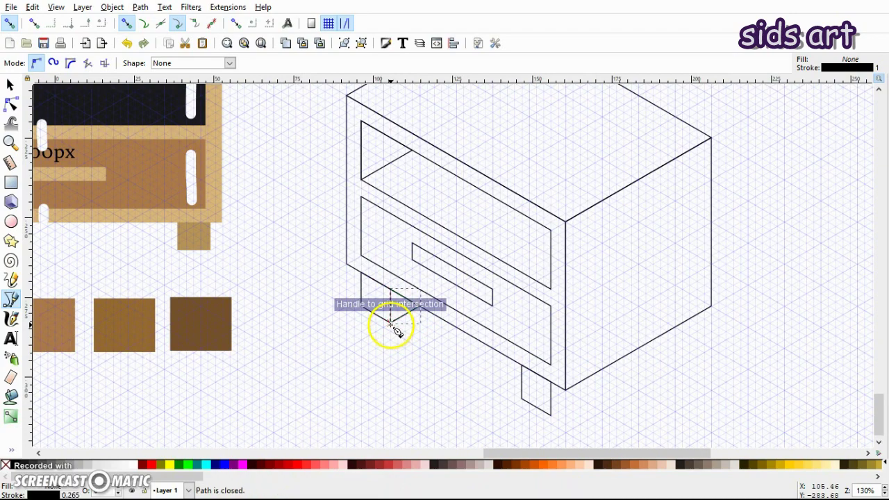
Draw a closed four-node base strip along the bottom of the table's right side, then deselect
{"action": "left_click", "coordinate": [550, 415]}
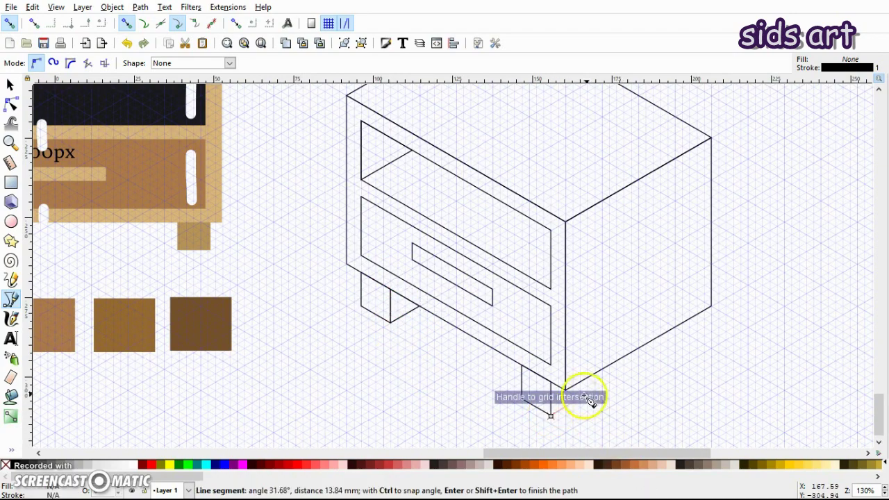
{"action": "left_click", "coordinate": [697, 331]}
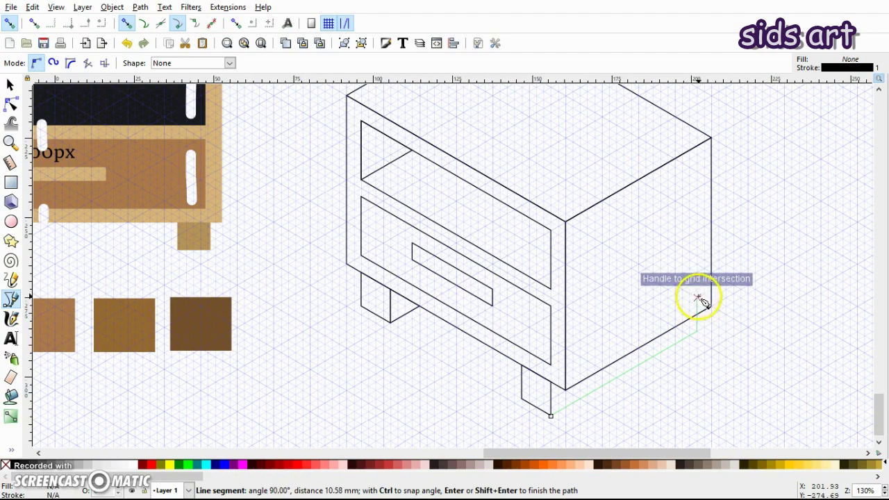
{"action": "left_click", "coordinate": [698, 299]}
{"action": "left_click", "coordinate": [552, 384]}
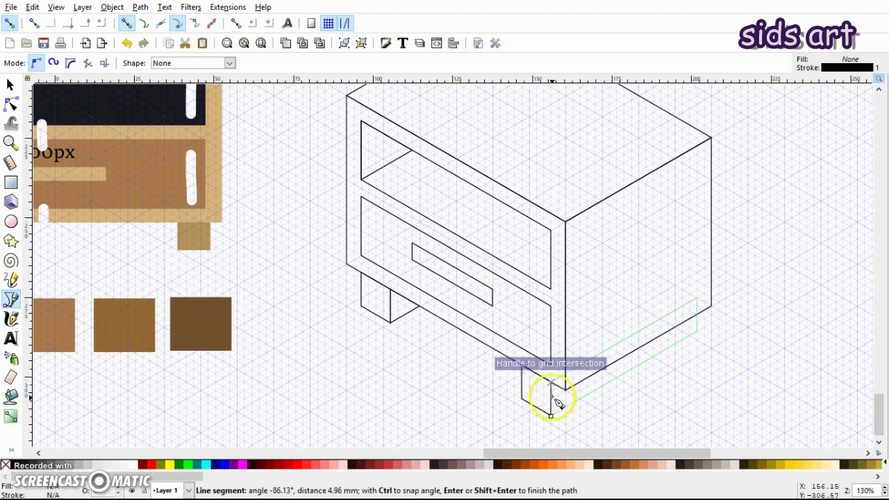
{"action": "left_click", "coordinate": [550, 415]}
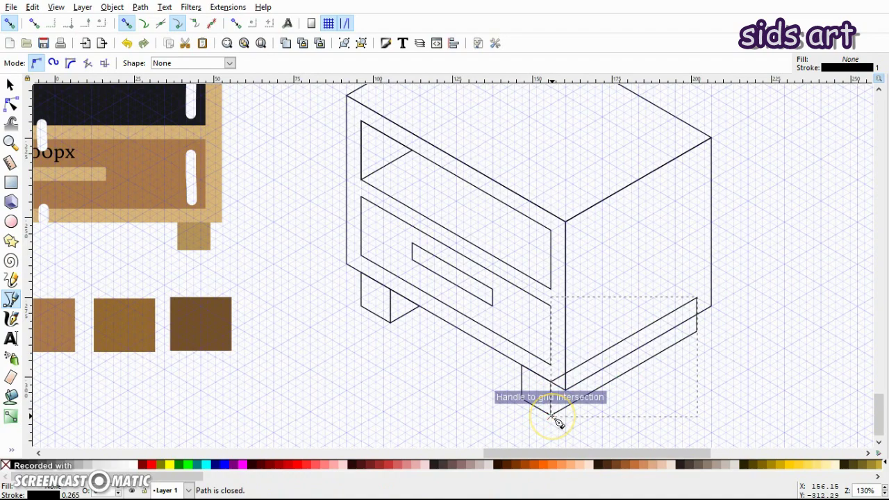
{"action": "key", "text": "s"}
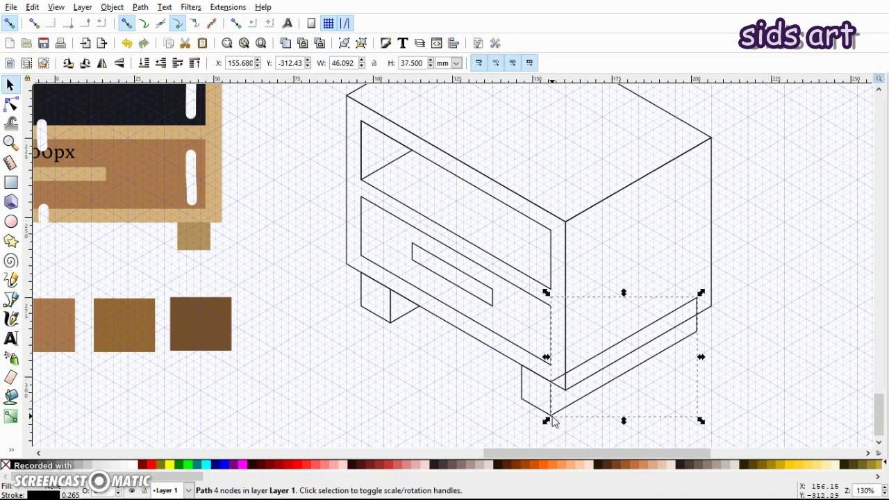
{"action": "left_click", "coordinate": [469, 403]}
Move the drawer handle copy one grid step down-left of the original handle outline
{"action": "scroll", "coordinate": [464, 394], "scroll_direction": "up", "scroll_amount": 2}
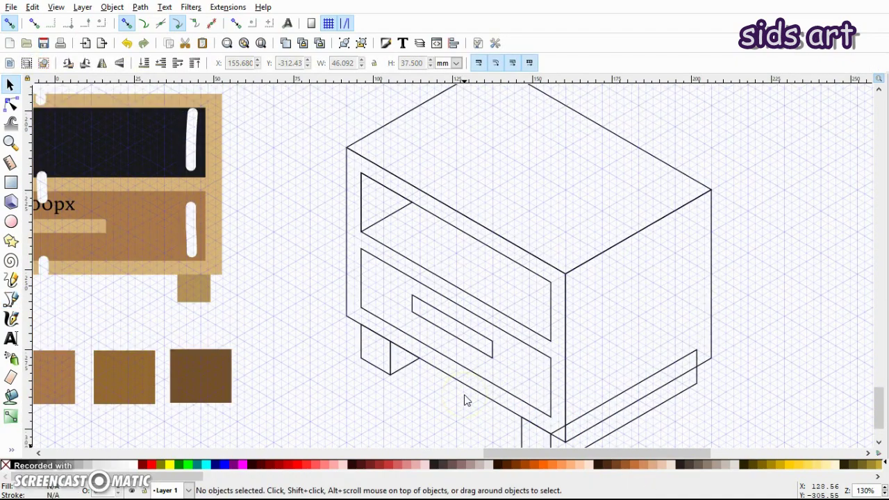
{"action": "scroll", "coordinate": [466, 401], "scroll_direction": "up", "scroll_amount": 1, "text": "ctrl"}
{"action": "scroll", "coordinate": [465, 401], "scroll_direction": "down", "scroll_amount": 1}
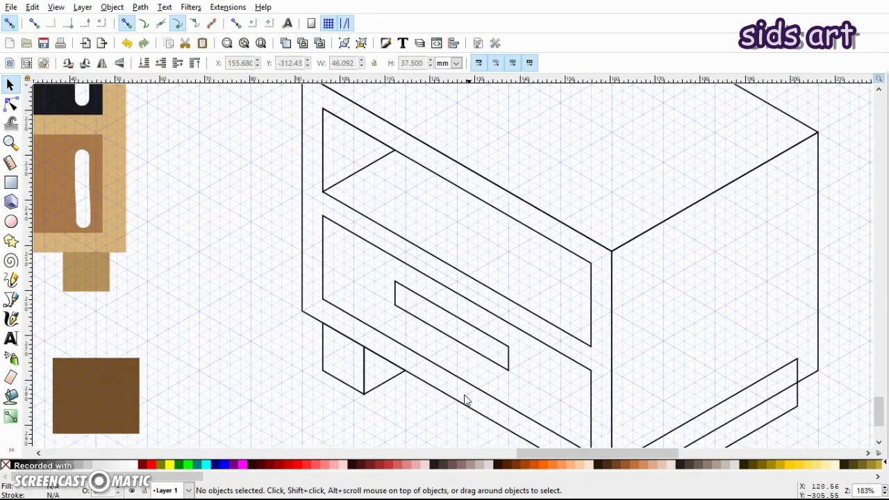
{"action": "left_click", "coordinate": [493, 362]}
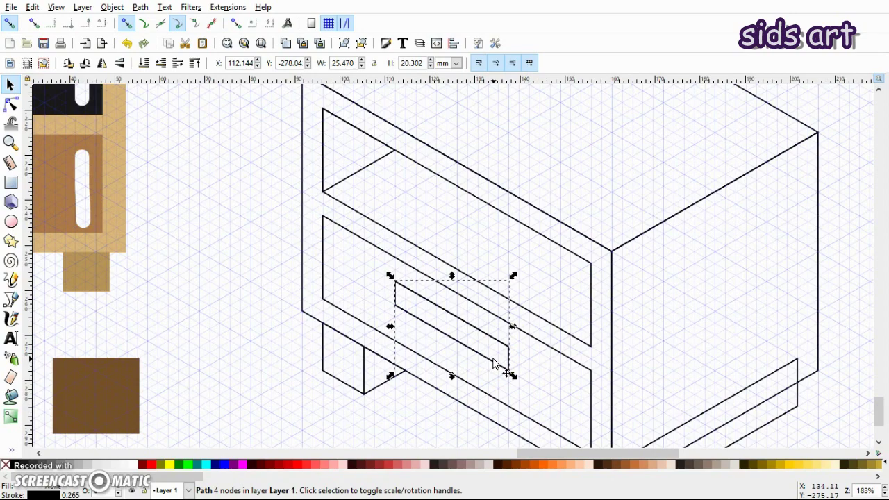
{"action": "mouse_move", "coordinate": [499, 343]}
{"action": "left_mouse_down"}
{"action": "mouse_move", "coordinate": [481, 349]}
{"action": "mouse_move", "coordinate": [491, 356]}
{"action": "left_mouse_up"}
{"action": "scroll", "coordinate": [535, 372], "scroll_direction": "down", "scroll_amount": 1}
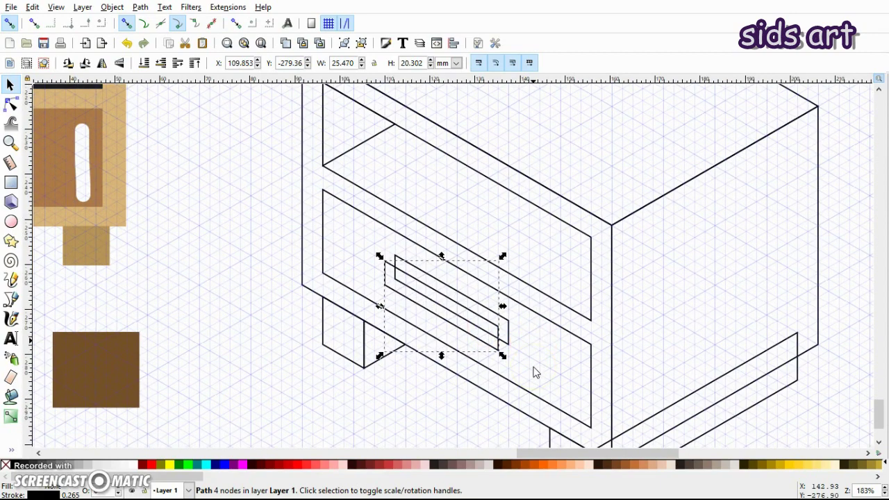
{"action": "scroll", "coordinate": [534, 372], "scroll_direction": "up", "scroll_amount": 2}
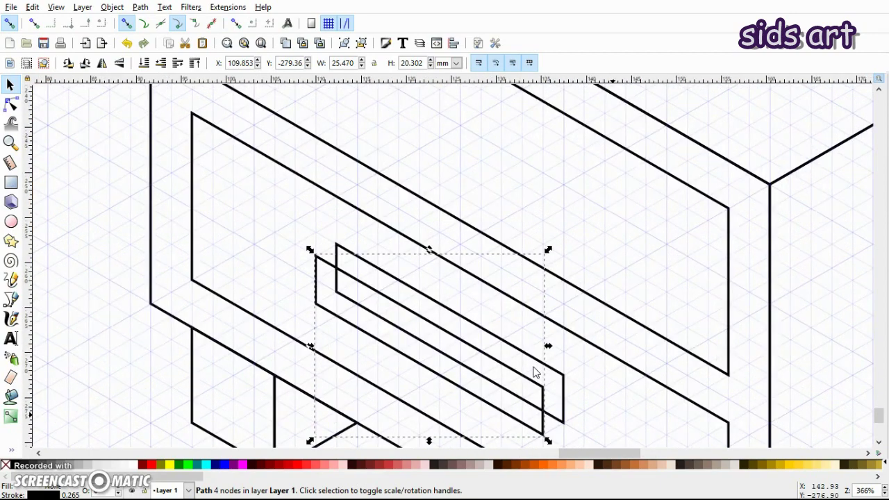
{"action": "scroll", "coordinate": [535, 372], "scroll_direction": "down", "scroll_amount": 1}
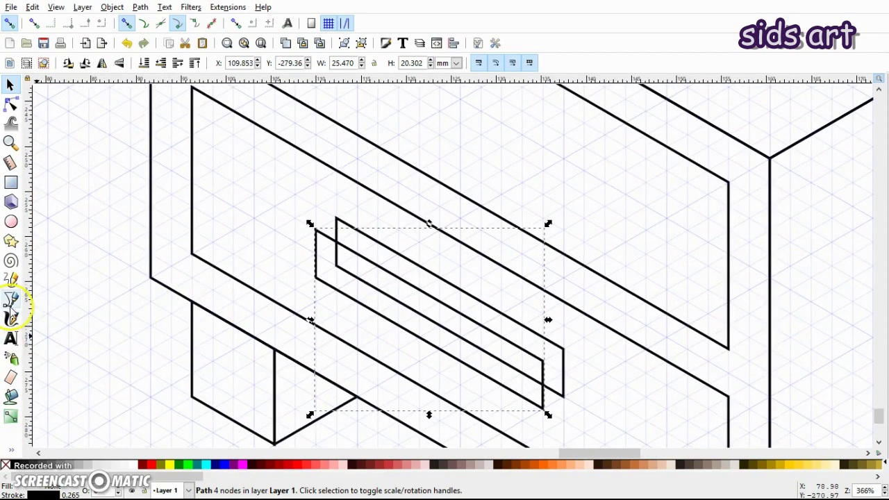
Draw the handle's closed top face along its full length, snapped to grid intersections
{"action": "left_click", "coordinate": [11, 299]}
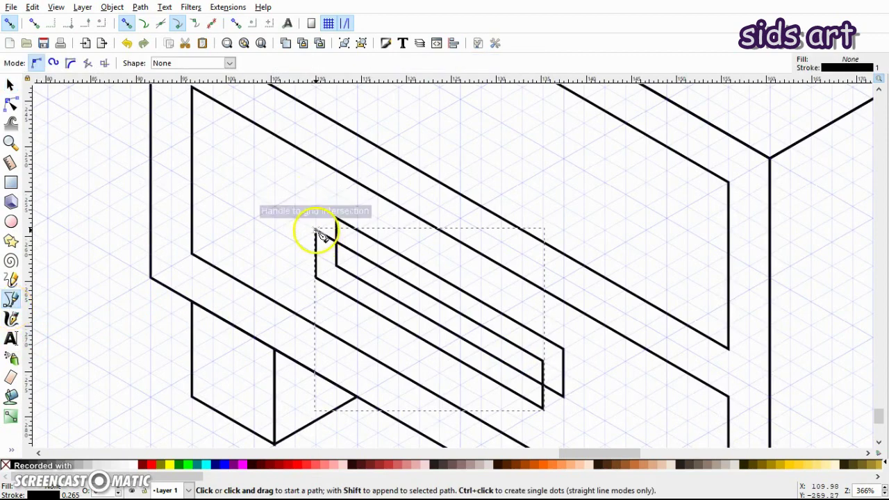
{"action": "left_click", "coordinate": [316, 231]}
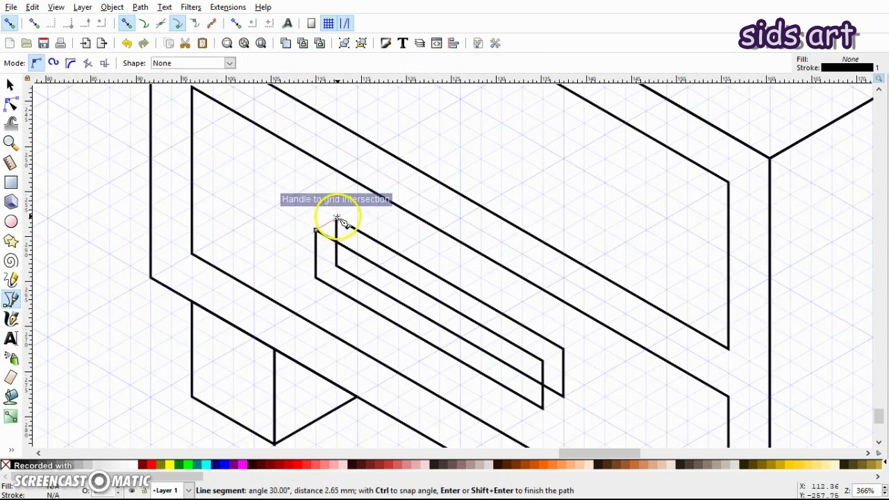
{"action": "left_click", "coordinate": [337, 219]}
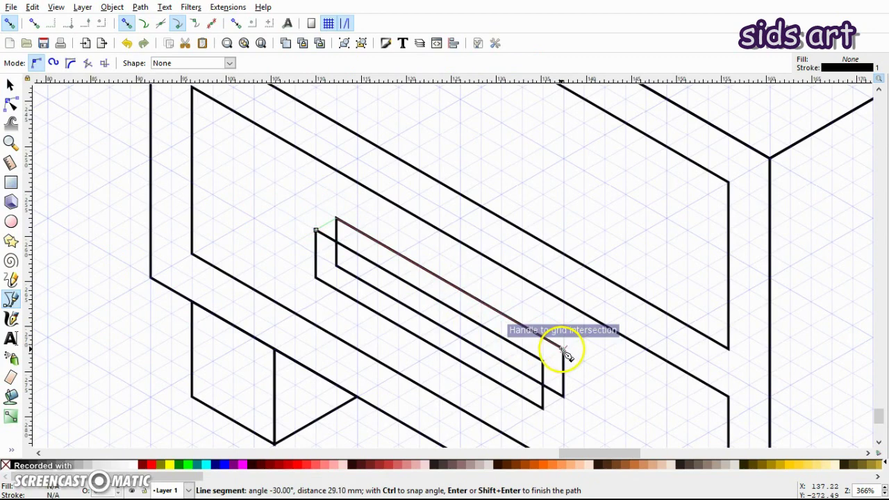
{"action": "left_click", "coordinate": [564, 348]}
{"action": "left_click", "coordinate": [543, 361]}
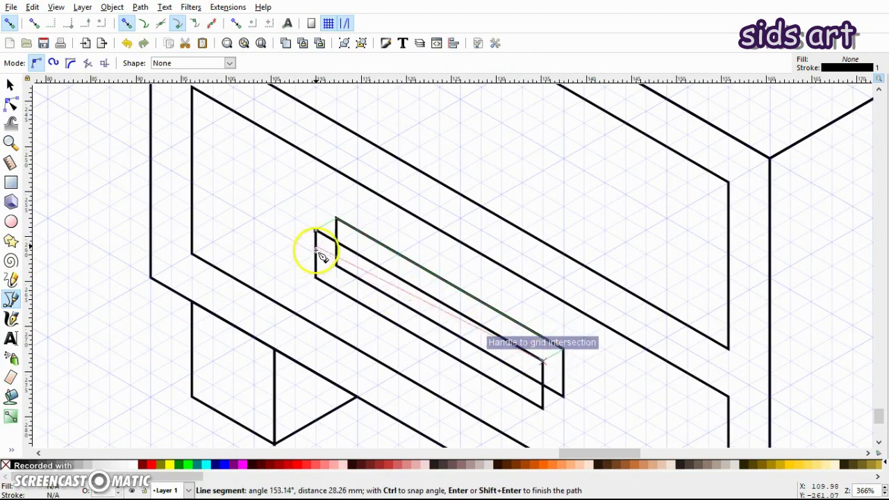
{"action": "left_click", "coordinate": [316, 231]}
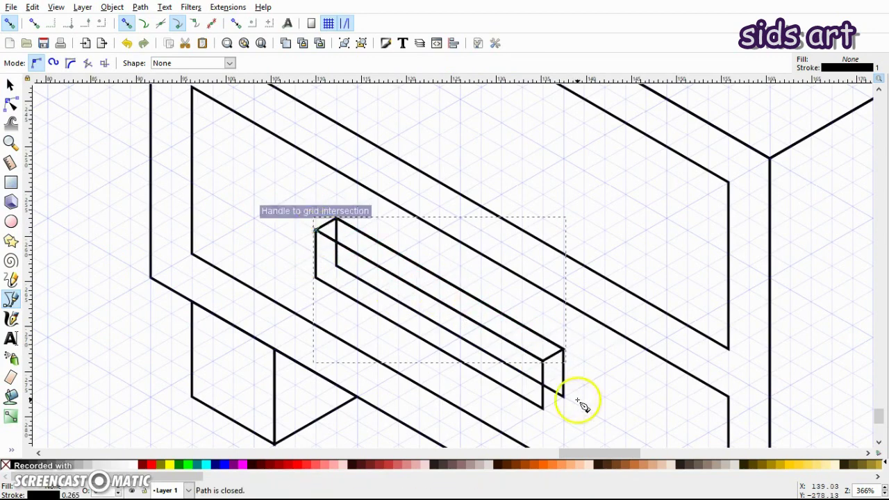
Draw the handle's closed end face joining the two outlines, then fit the page in view
{"action": "left_click", "coordinate": [544, 362]}
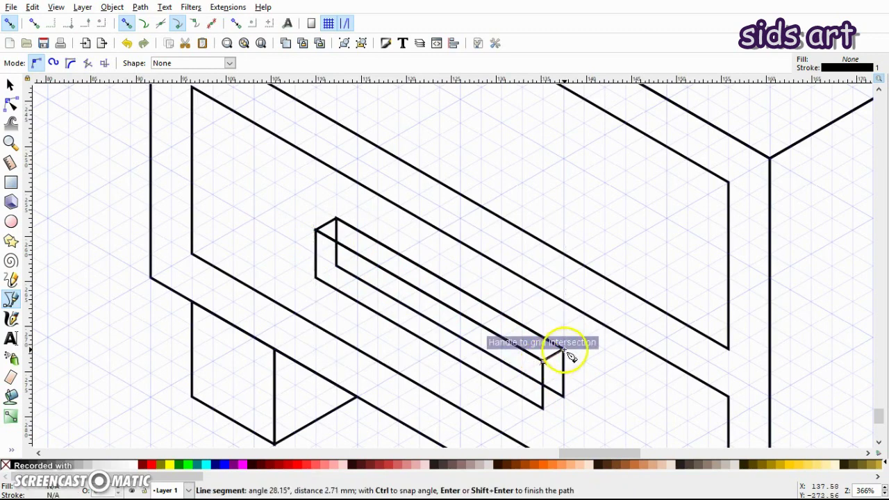
{"action": "left_click", "coordinate": [563, 349]}
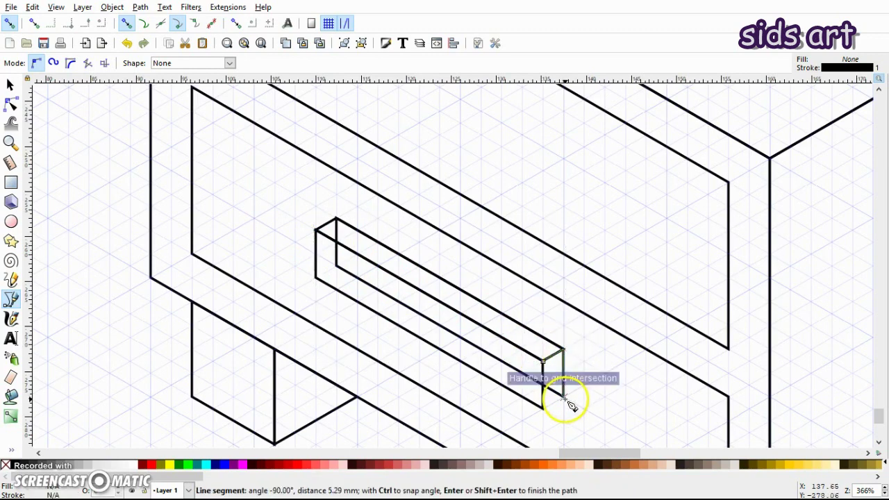
{"action": "left_click", "coordinate": [563, 396]}
{"action": "left_click", "coordinate": [545, 408]}
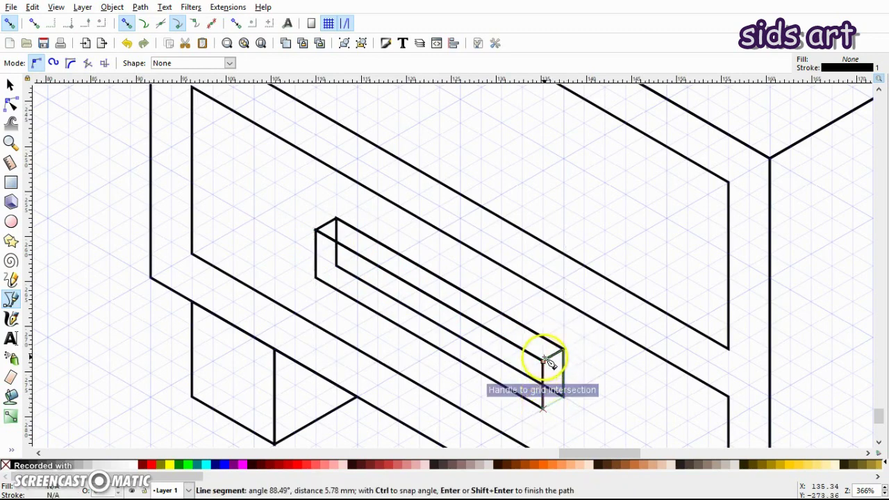
{"action": "left_click", "coordinate": [543, 361]}
{"action": "key", "text": "5"}
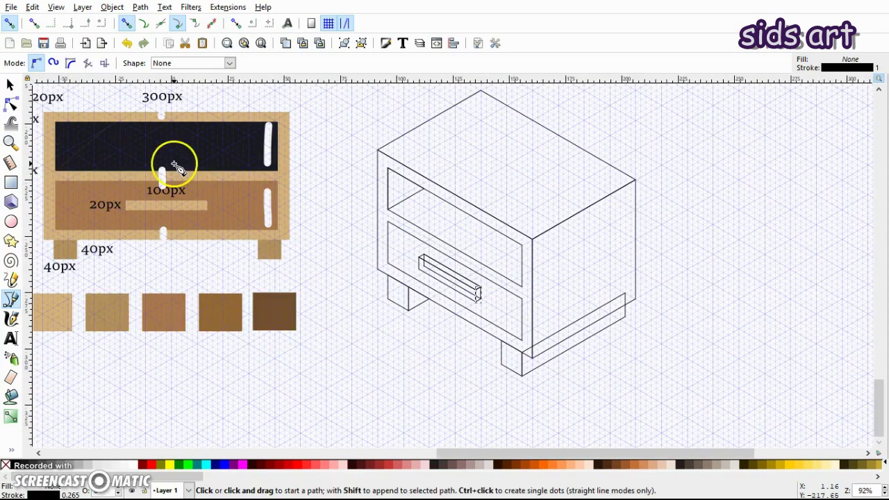
Deselect the handle's end face and zoom in closer on the table drawing
{"action": "left_click", "coordinate": [8, 84]}
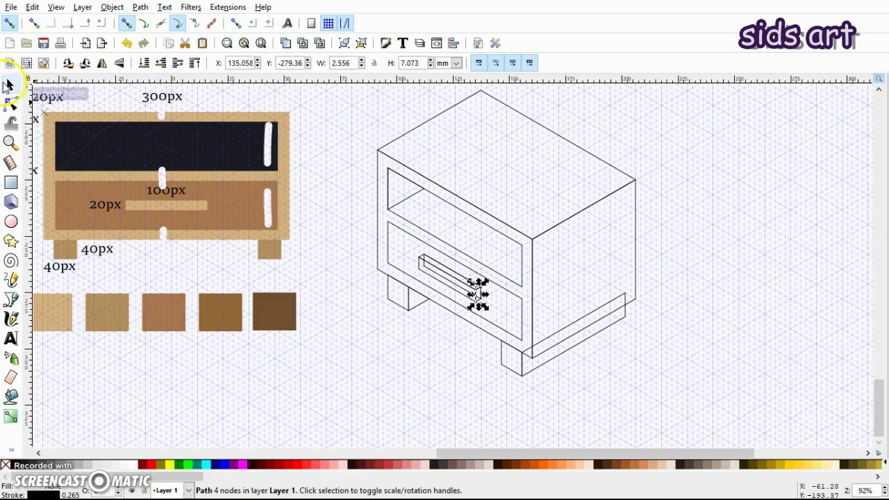
{"action": "left_click", "coordinate": [321, 293]}
{"action": "scroll", "coordinate": [327, 257], "scroll_direction": "up", "scroll_amount": 2}
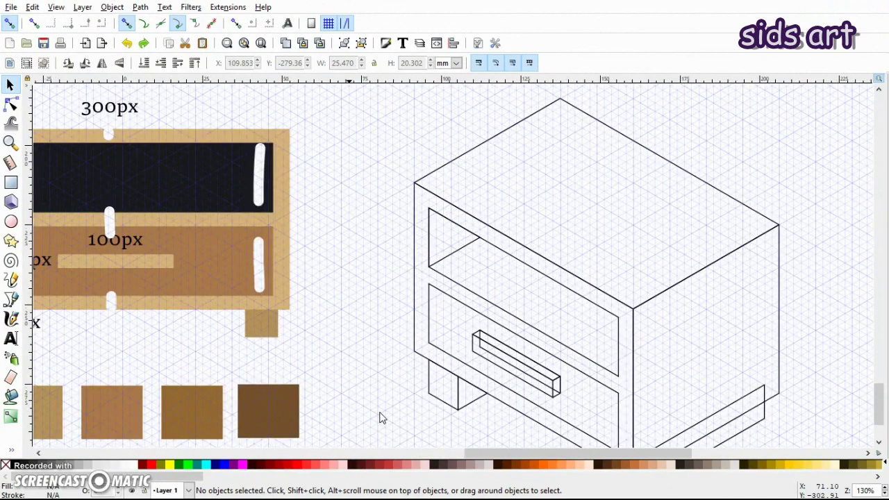
{"action": "key", "text": "plus"}
{"action": "scroll", "coordinate": [380, 418], "scroll_direction": "down", "scroll_amount": 4}
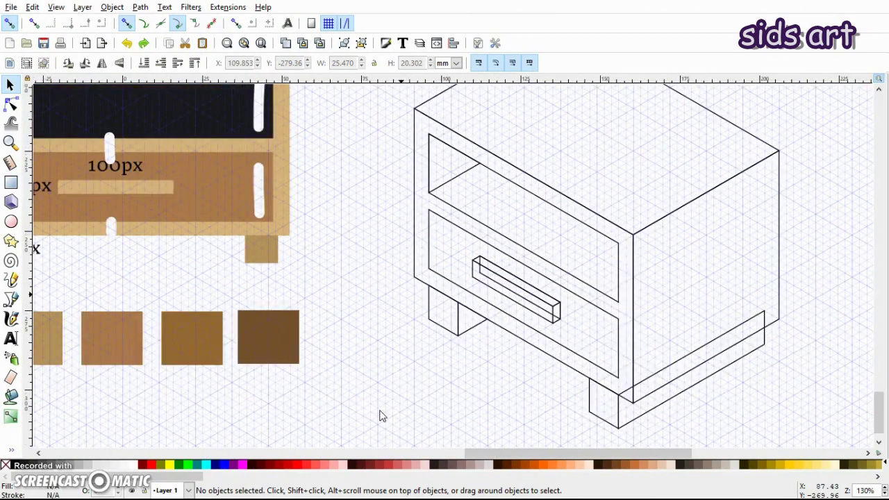
{"action": "key", "text": "plus"}
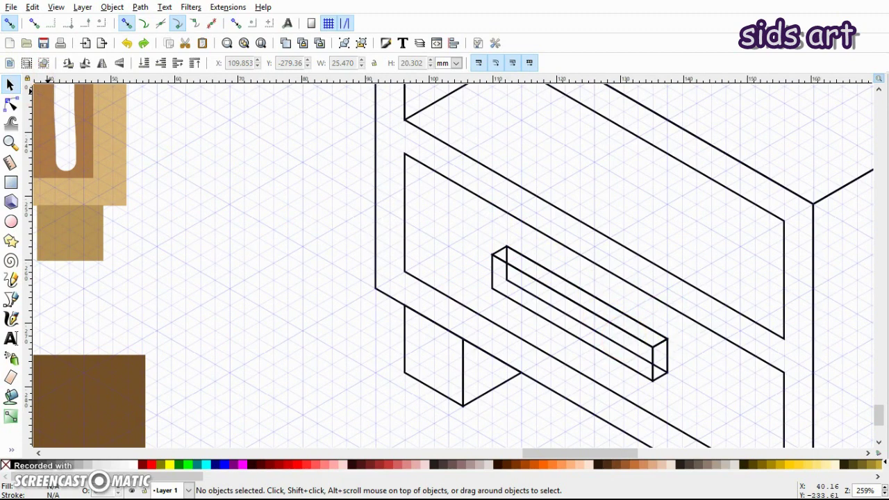
Move the handle's end-face nodes up-left onto grid intersections with the Node tool
{"action": "left_click", "coordinate": [10, 104]}
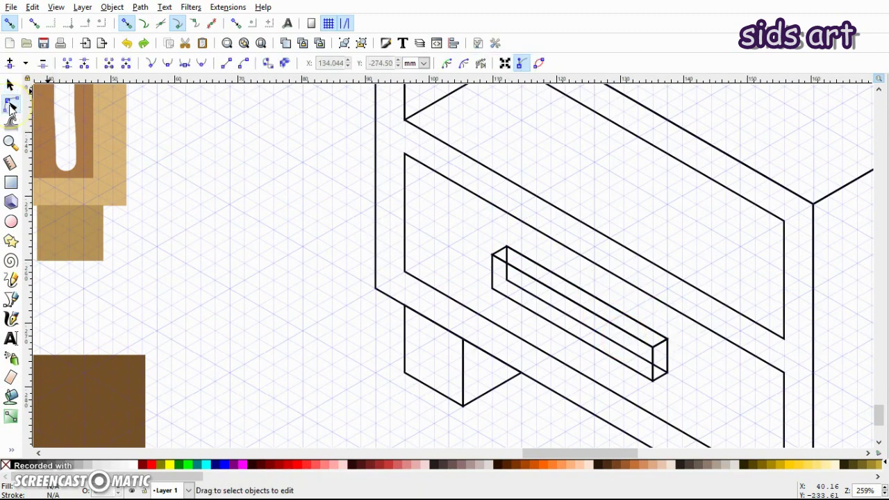
{"action": "left_click", "coordinate": [665, 341]}
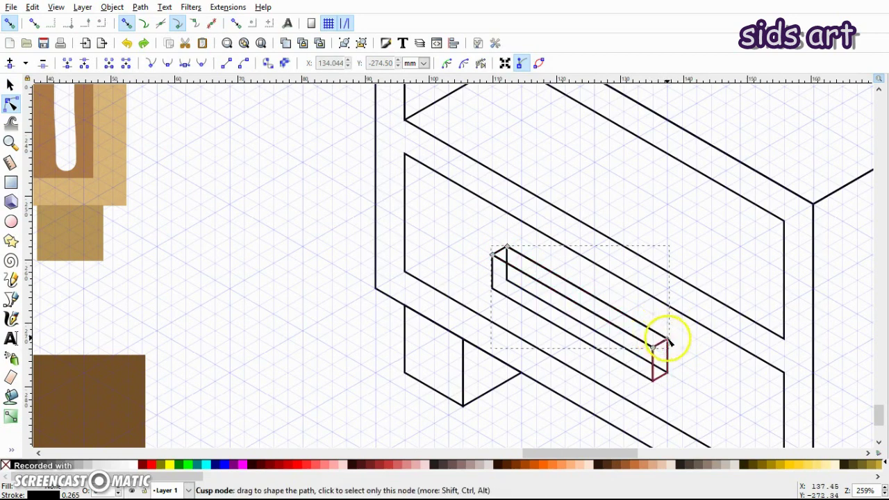
{"action": "left_click_drag", "start_coordinate": [678, 324], "coordinate": [652, 333]}
{"action": "scroll", "coordinate": [682, 336], "scroll_direction": "down", "scroll_amount": 3}
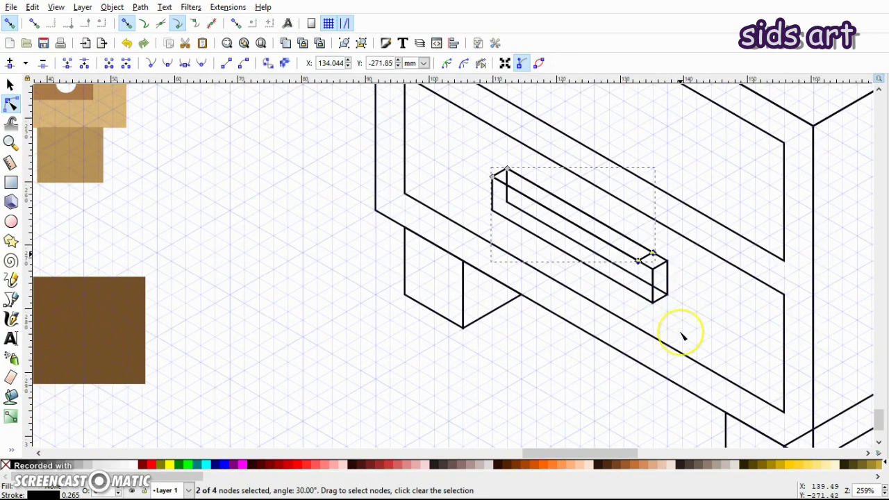
{"action": "key", "text": "plus"}
{"action": "key", "text": "plus"}
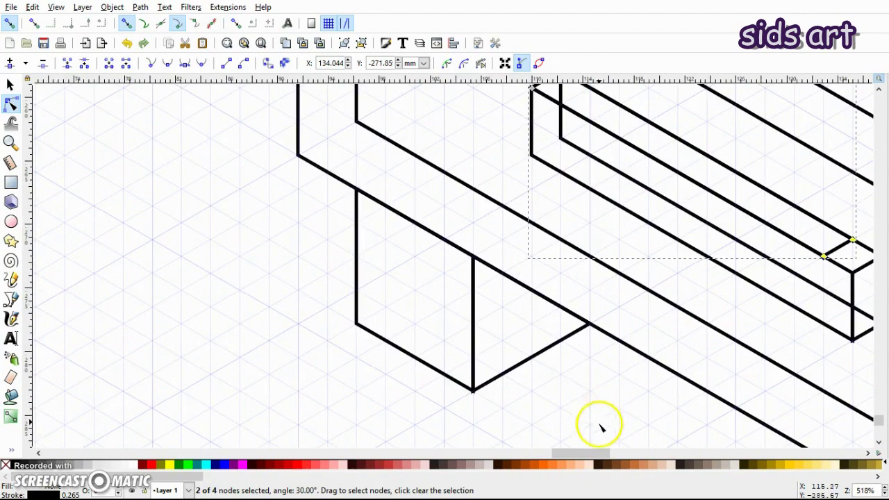
{"action": "left_click_drag", "start_coordinate": [591, 454], "coordinate": [620, 460]}
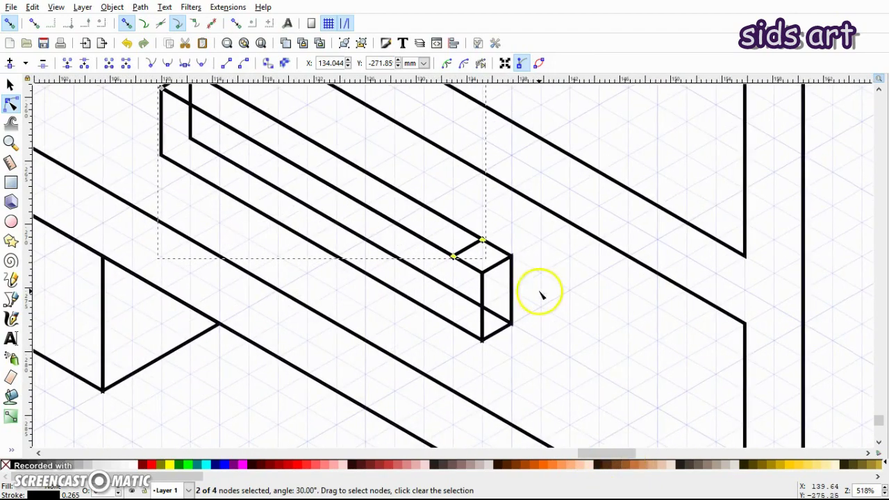
{"action": "left_click", "coordinate": [511, 258]}
{"action": "left_click_drag", "start_coordinate": [511, 257], "coordinate": [481, 239]}
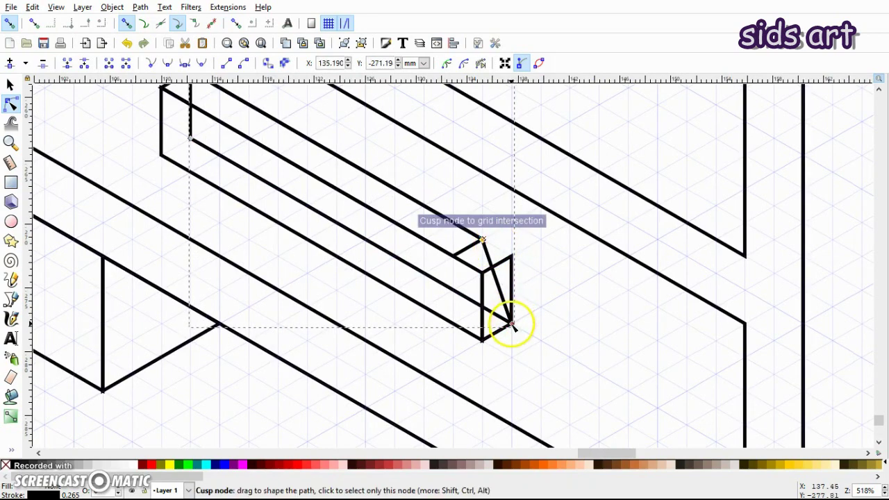
{"action": "left_click_drag", "start_coordinate": [512, 323], "coordinate": [482, 306]}
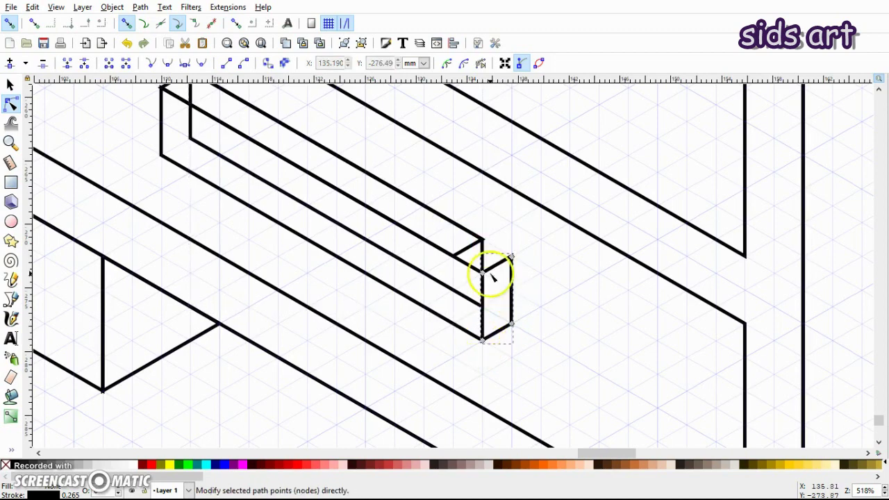
{"action": "left_click_drag", "start_coordinate": [528, 243], "coordinate": [475, 390]}
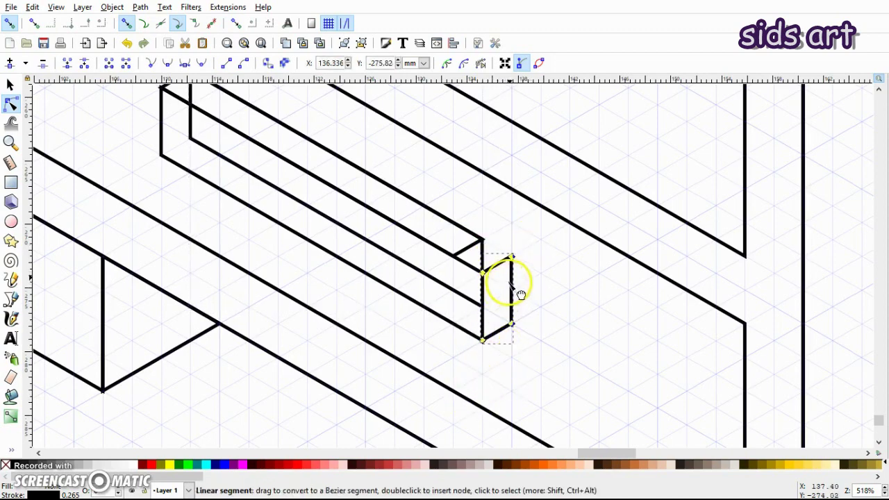
{"action": "left_click_drag", "start_coordinate": [512, 259], "coordinate": [484, 241]}
Shorten the long handle beam so its end nodes meet the moved end box
{"action": "left_click", "coordinate": [485, 314]}
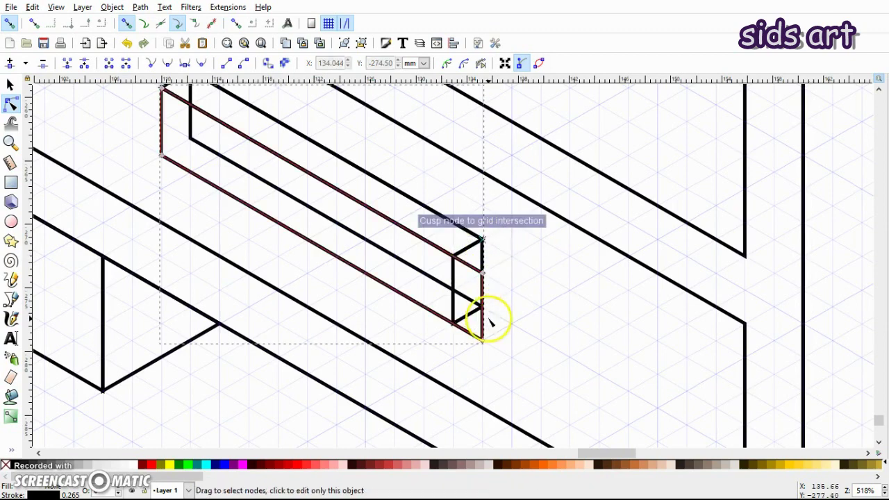
{"action": "left_click_drag", "start_coordinate": [482, 306], "coordinate": [497, 276]}
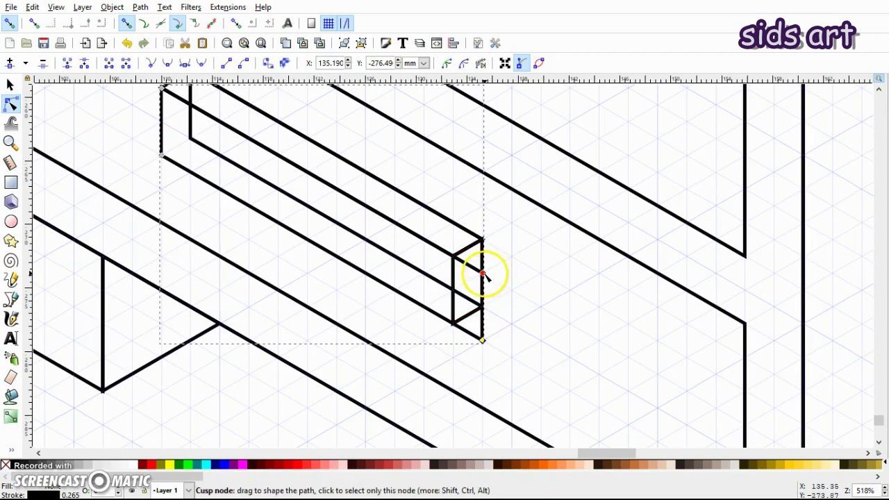
{"action": "left_click_drag", "start_coordinate": [484, 276], "coordinate": [454, 258]}
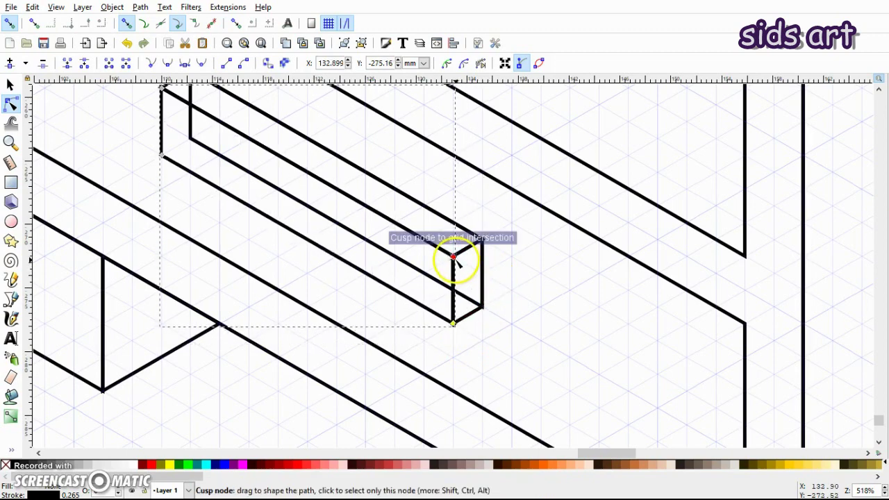
{"action": "key", "text": "s"}
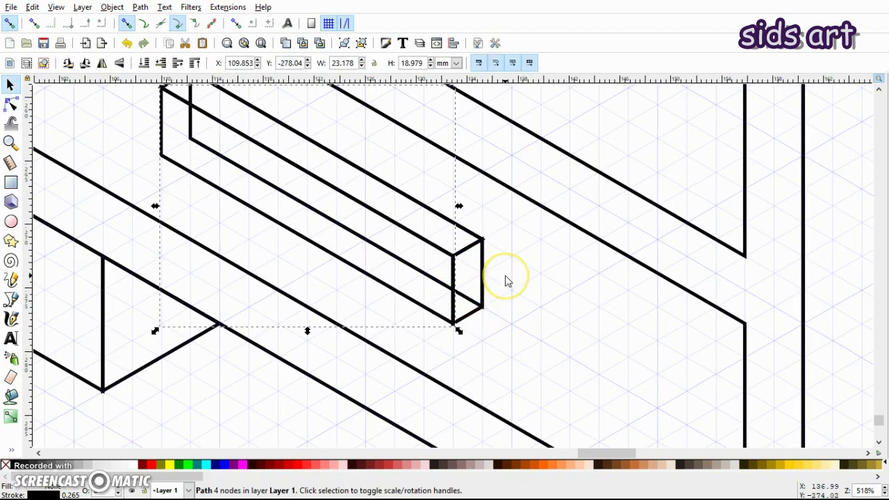
{"action": "key", "text": "minus"}
{"action": "key", "text": "minus"}
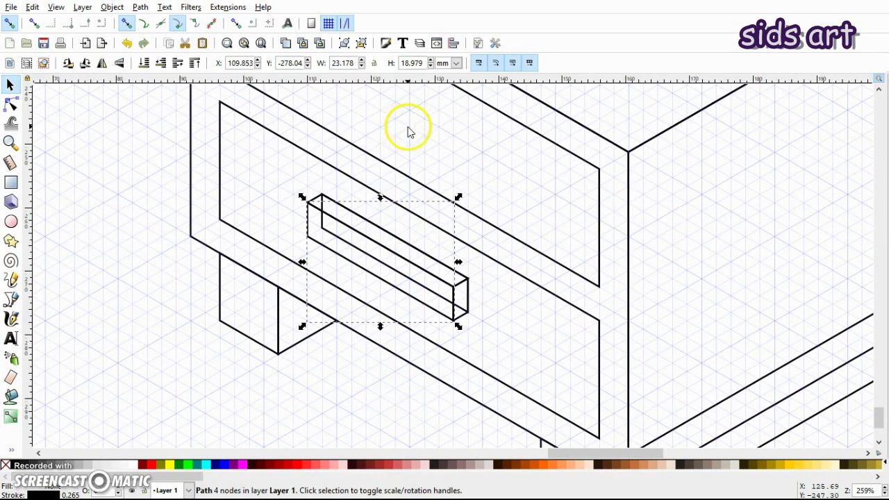
Shift all four handle paths together one grid step down-right on the drawer front
{"action": "left_click", "coordinate": [172, 138]}
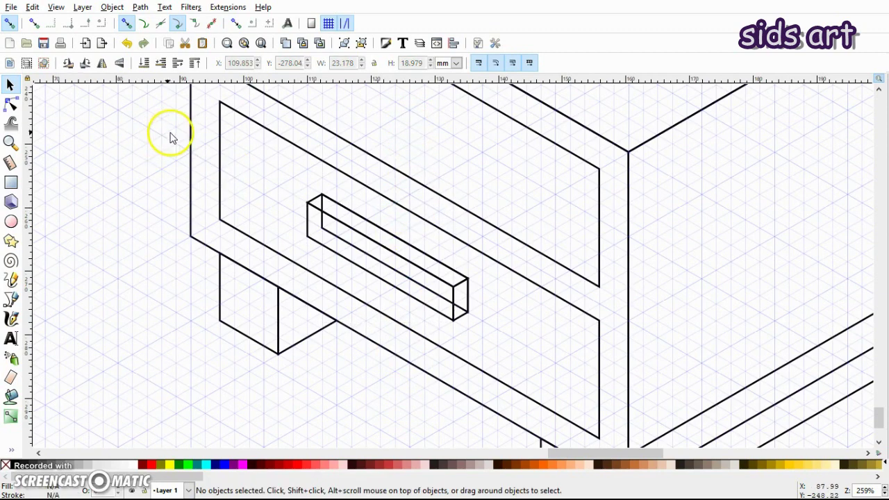
{"action": "left_click_drag", "start_coordinate": [171, 133], "coordinate": [482, 332]}
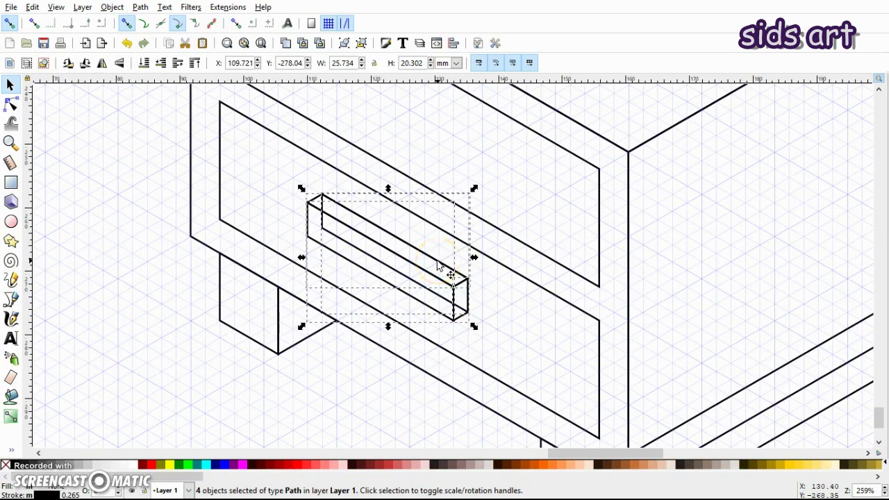
{"action": "left_click_drag", "start_coordinate": [437, 261], "coordinate": [452, 270]}
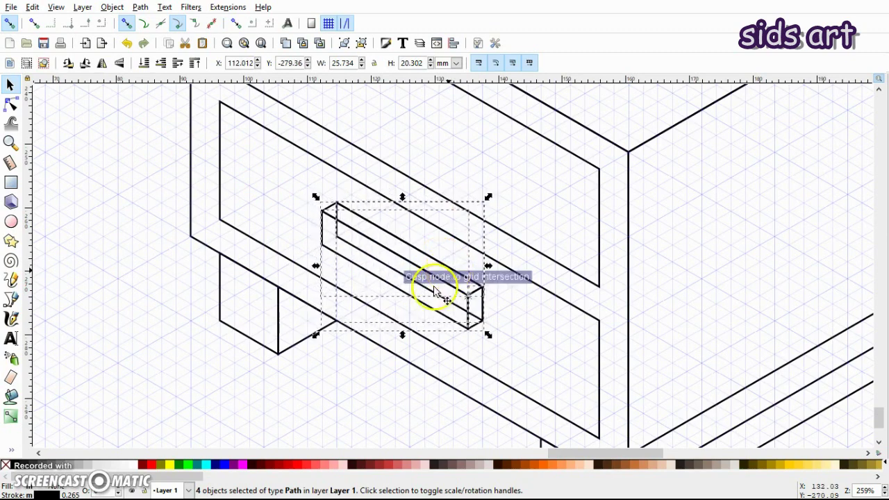
{"action": "left_click", "coordinate": [359, 399]}
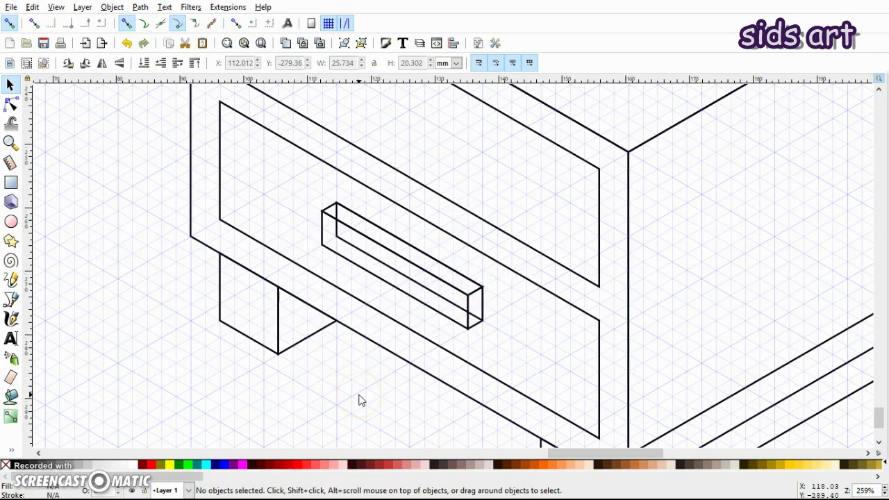
{"action": "key", "text": "minus"}
{"action": "key", "text": "minus"}
{"action": "key", "text": "minus"}
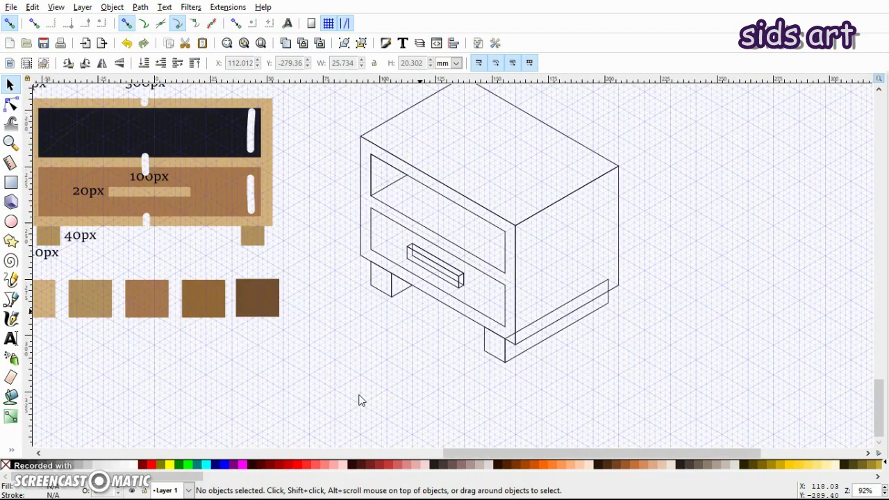
{"action": "scroll", "coordinate": [359, 400], "scroll_direction": "up", "scroll_amount": 2}
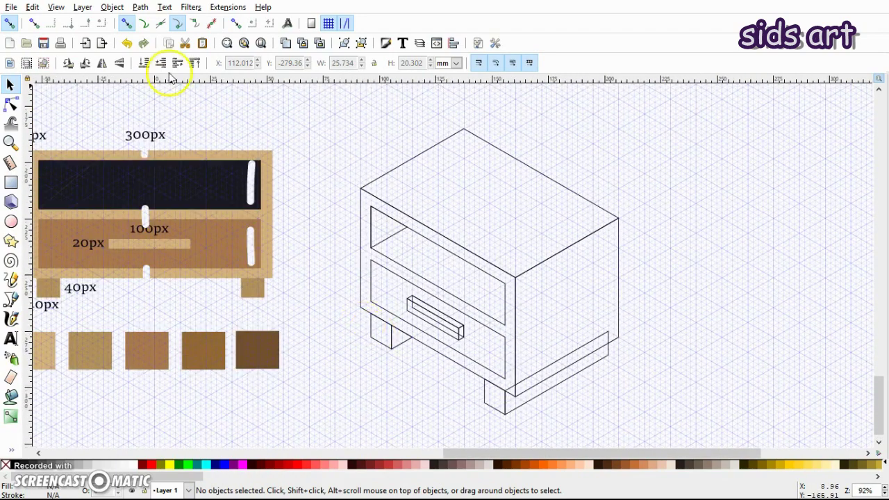
{"action": "left_click", "coordinate": [10, 6]}
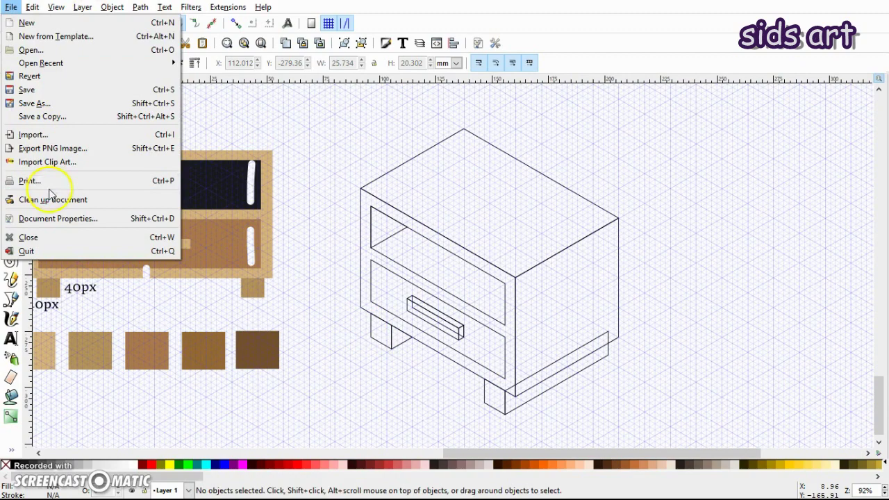
Remove the axonometric grid in Document Properties, leaving the drawing on a plain white page
{"action": "left_click", "coordinate": [54, 220]}
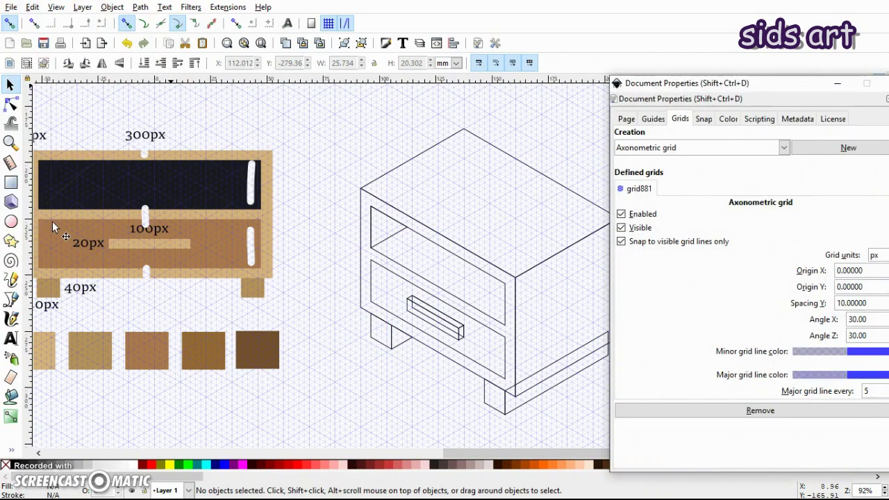
{"action": "left_click_drag", "start_coordinate": [730, 87], "coordinate": [456, 68]}
{"action": "left_click", "coordinate": [527, 397]}
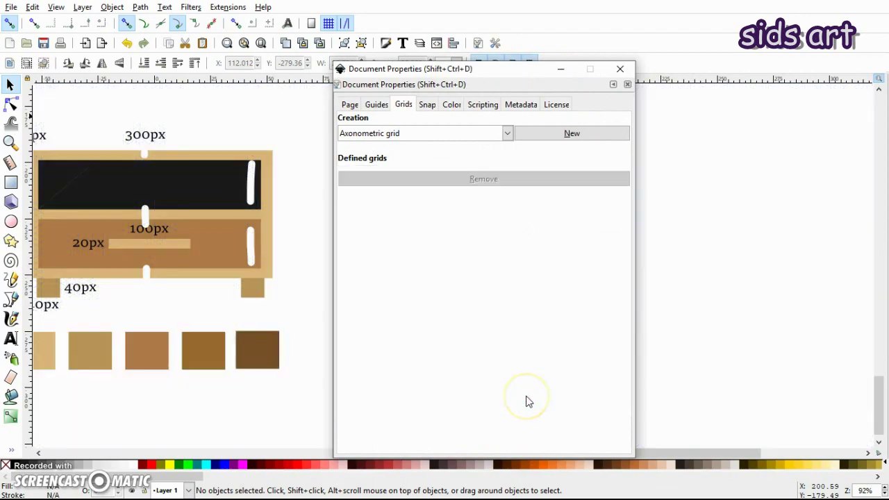
{"action": "left_click", "coordinate": [618, 70]}
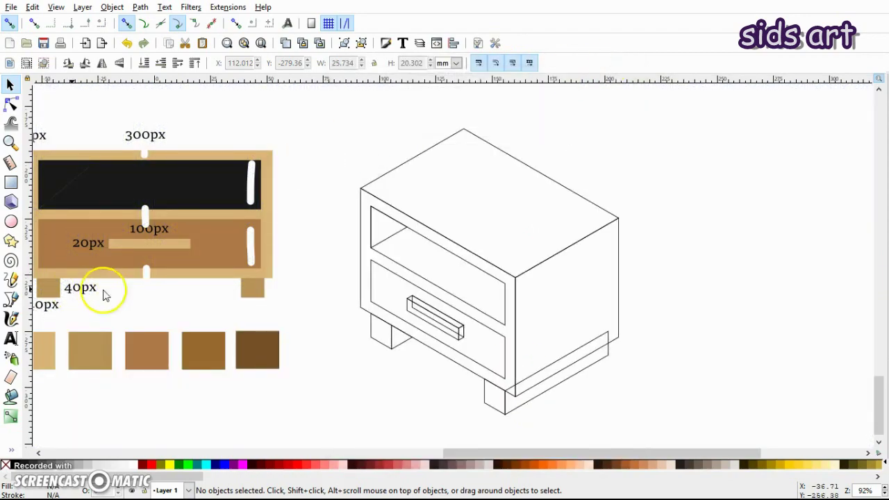
{"action": "left_click", "coordinate": [277, 338]}
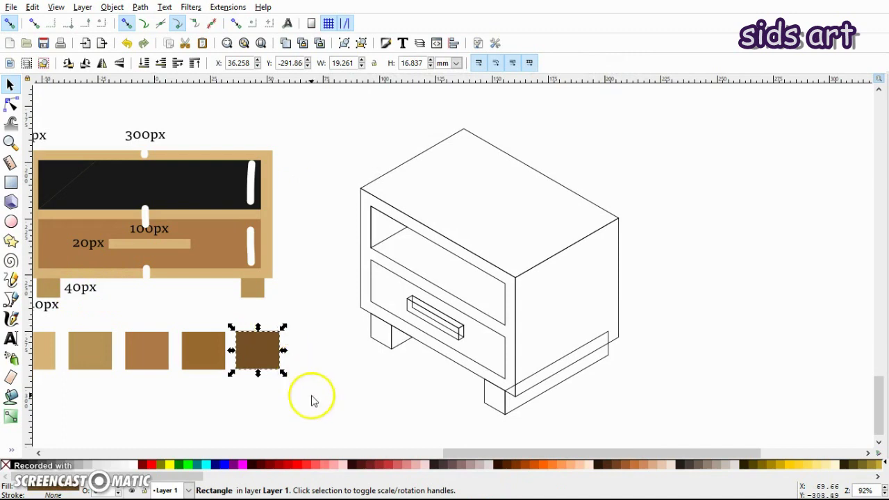
Draw a small brown rectangle beside the reference drawing after picking the brown swatches
{"action": "left_click", "coordinate": [413, 427]}
{"action": "left_click_drag", "start_coordinate": [502, 457], "coordinate": [442, 453]}
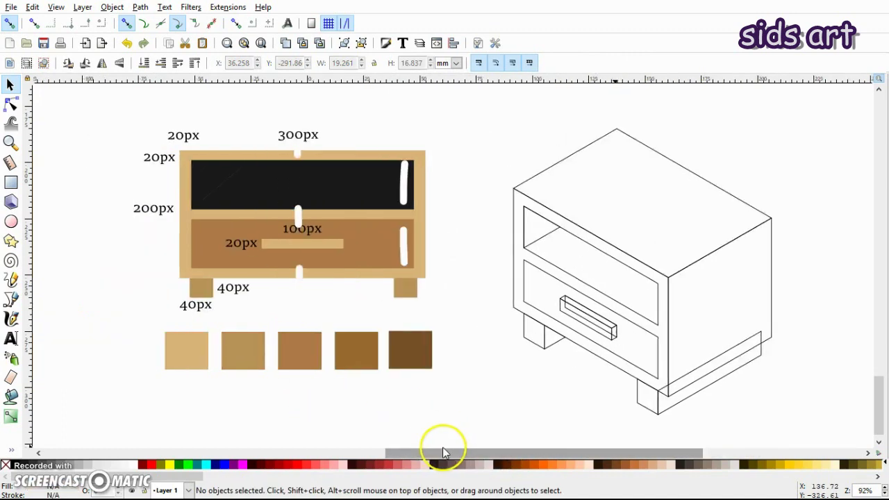
{"action": "left_click", "coordinate": [426, 359]}
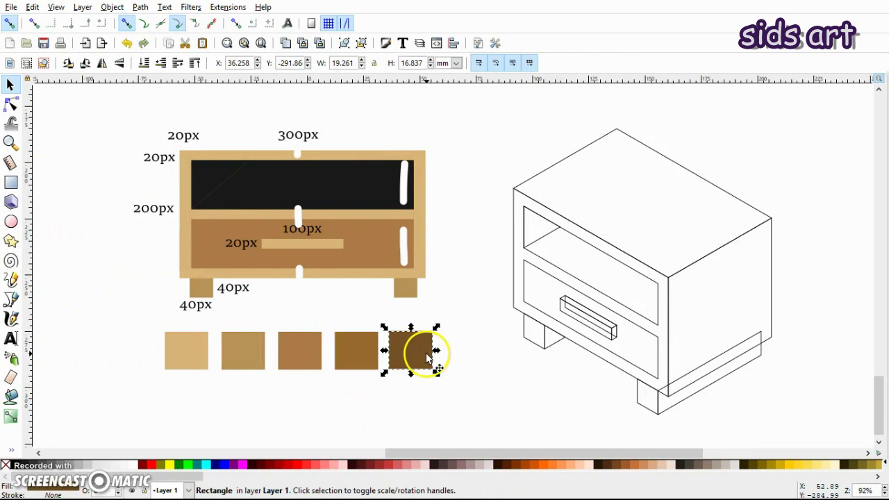
{"action": "left_click", "coordinate": [349, 351]}
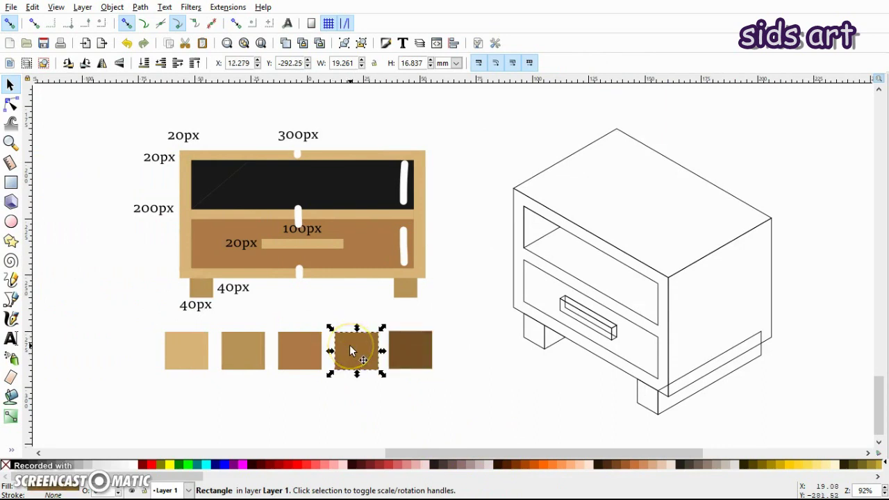
{"action": "left_click", "coordinate": [167, 322]}
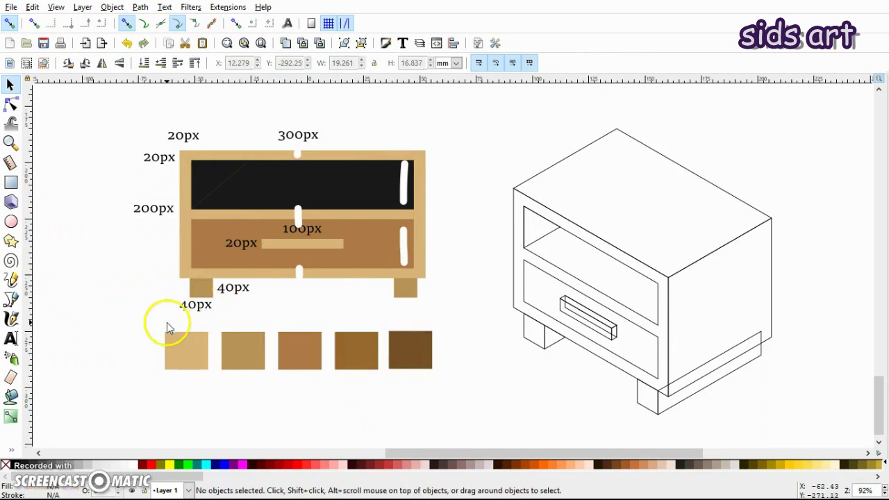
{"action": "left_click", "coordinate": [53, 213]}
{"action": "left_click", "coordinate": [10, 182]}
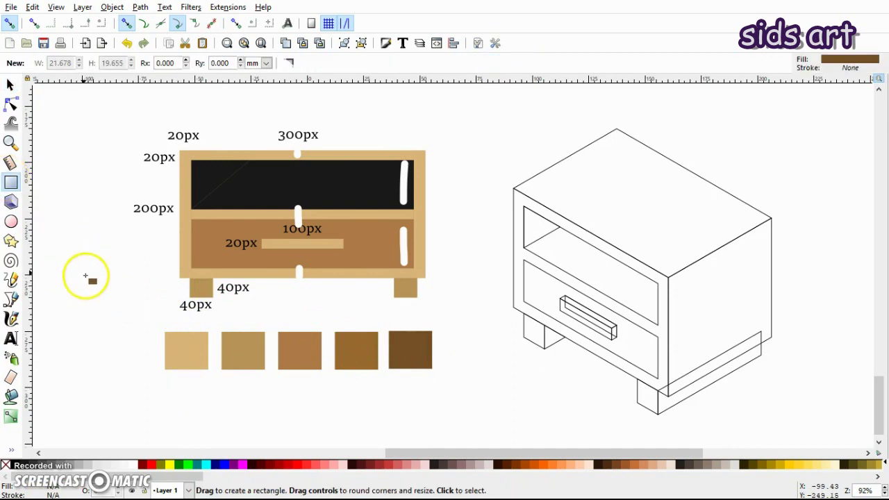
{"action": "left_click_drag", "start_coordinate": [113, 345], "coordinate": [143, 386]}
{"action": "key", "text": "s"}
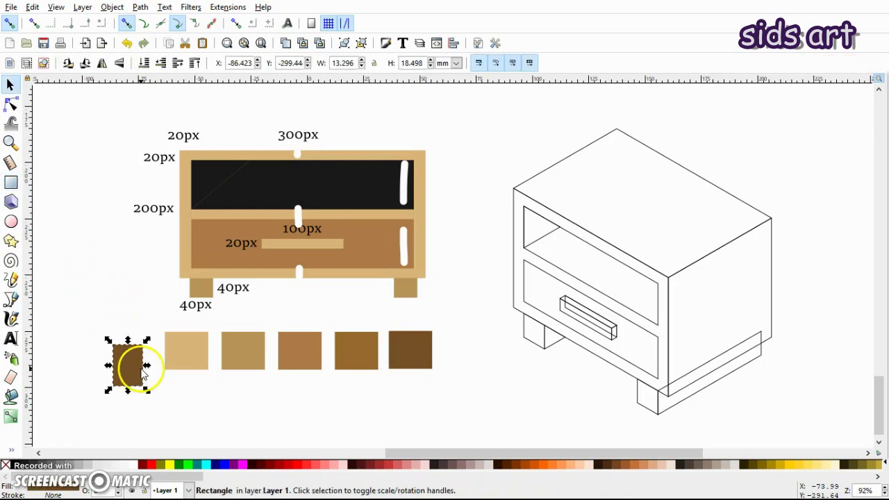
Read the dark brown's hex code 765126ff in Fill and Stroke, then deselect the swatch
{"action": "left_click", "coordinate": [386, 43]}
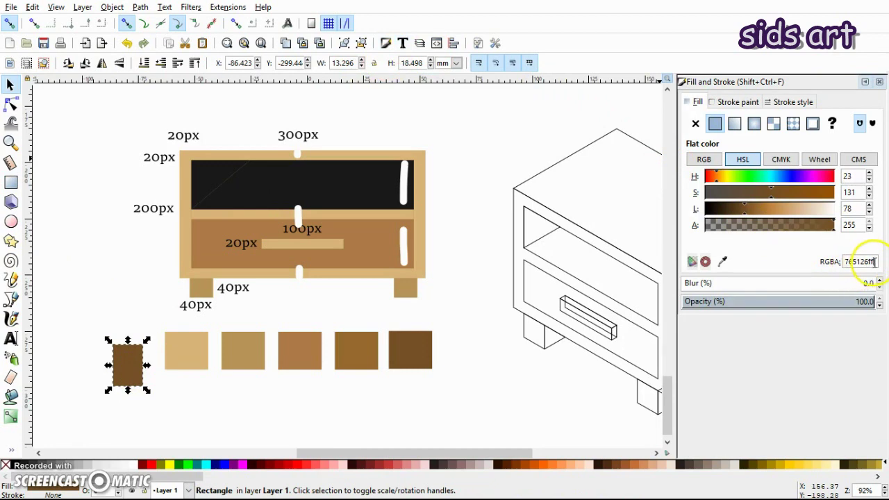
{"action": "left_click_drag", "start_coordinate": [877, 261], "coordinate": [845, 261]}
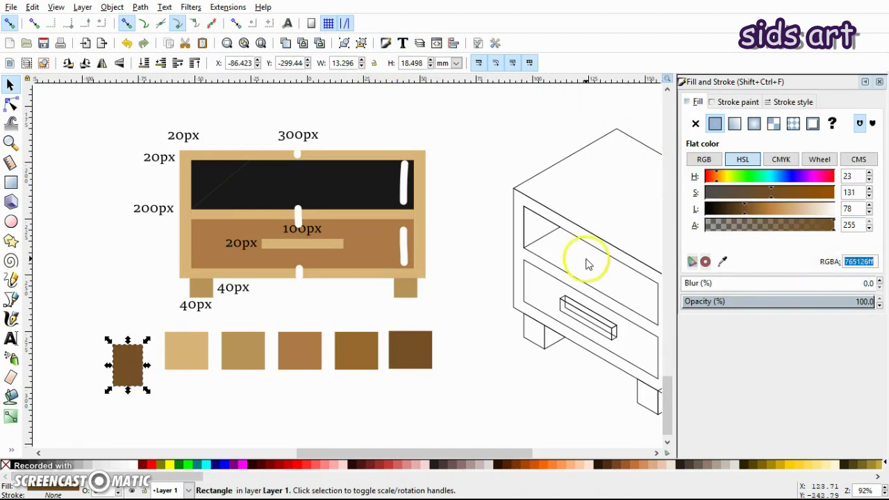
{"action": "left_click", "coordinate": [879, 82]}
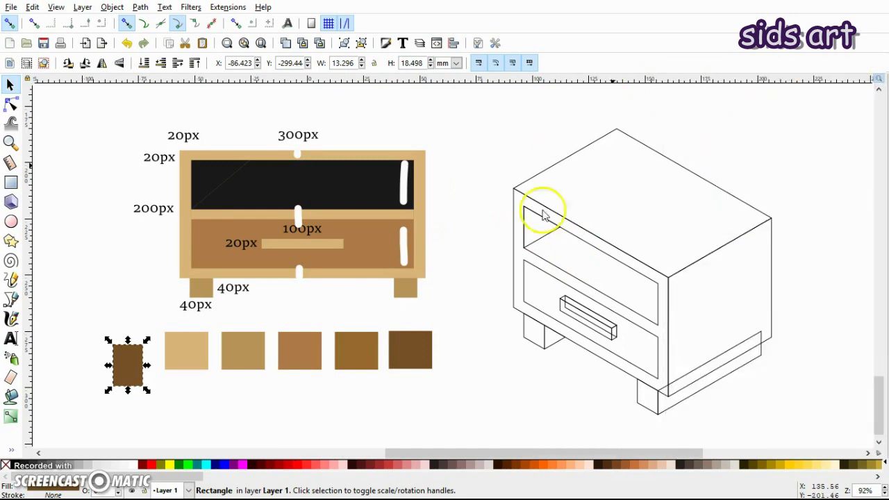
{"action": "left_click", "coordinate": [134, 372]}
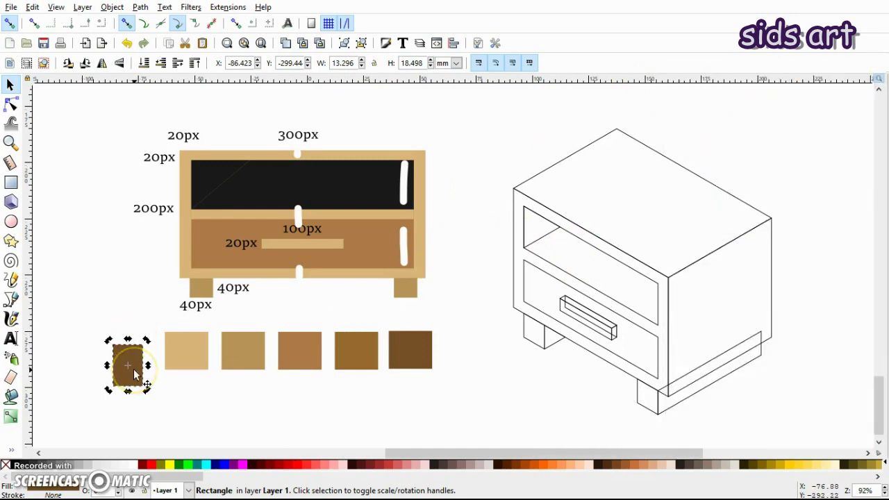
{"action": "left_click", "coordinate": [143, 377]}
{"action": "left_click_drag", "start_coordinate": [417, 455], "coordinate": [468, 454]}
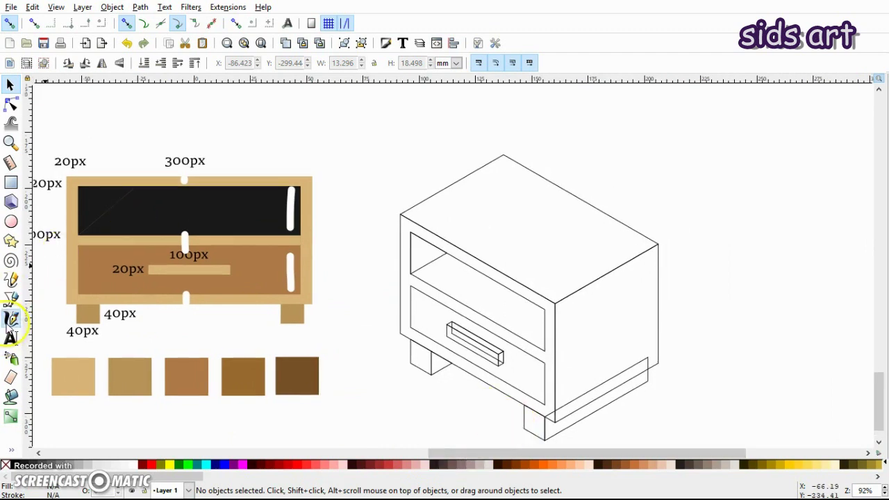
{"action": "left_click", "coordinate": [11, 318]}
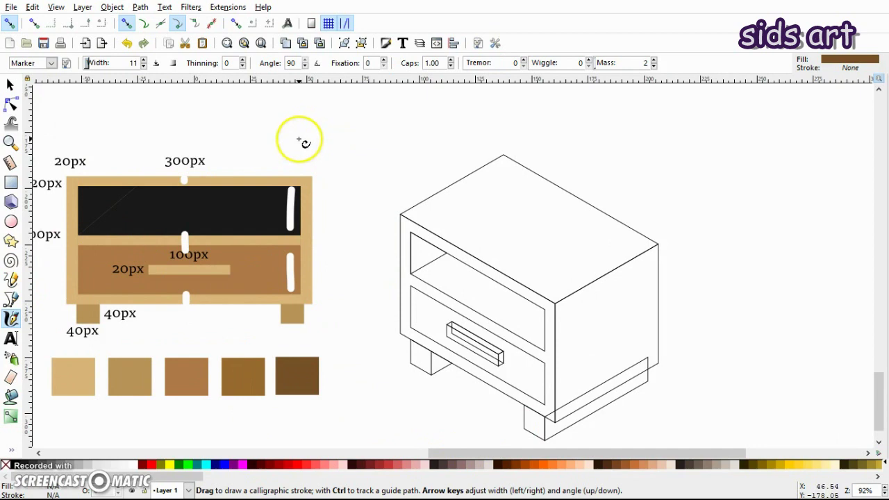
Draw a brown calligraphic arrow toward the isometric table and select the table's top face
{"action": "mouse_move", "coordinate": [298, 140]}
{"action": "left_mouse_down"}
{"action": "mouse_move", "coordinate": [340, 175]}
{"action": "mouse_move", "coordinate": [344, 164]}
{"action": "mouse_move", "coordinate": [329, 182]}
{"action": "left_mouse_up"}
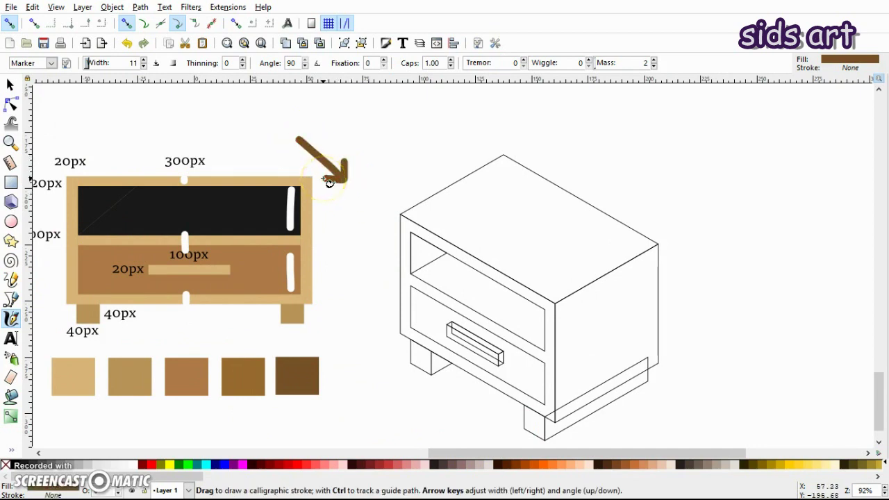
{"action": "key", "text": "s"}
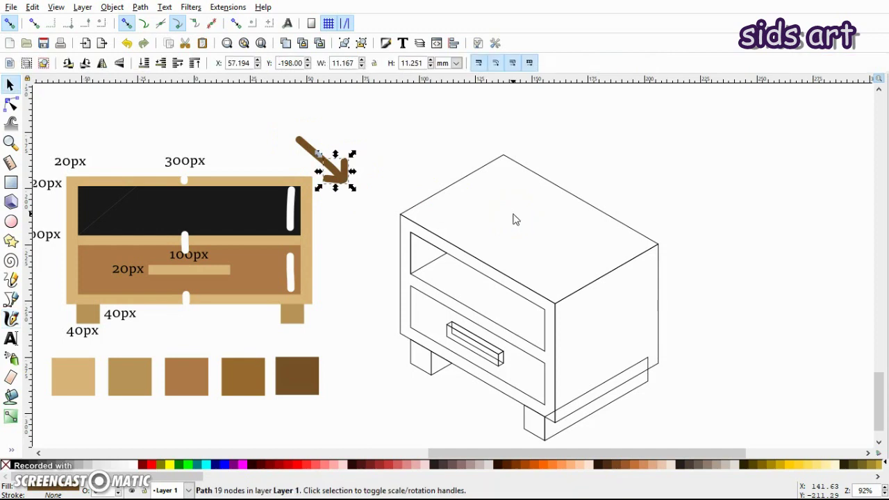
{"action": "left_click", "coordinate": [445, 188]}
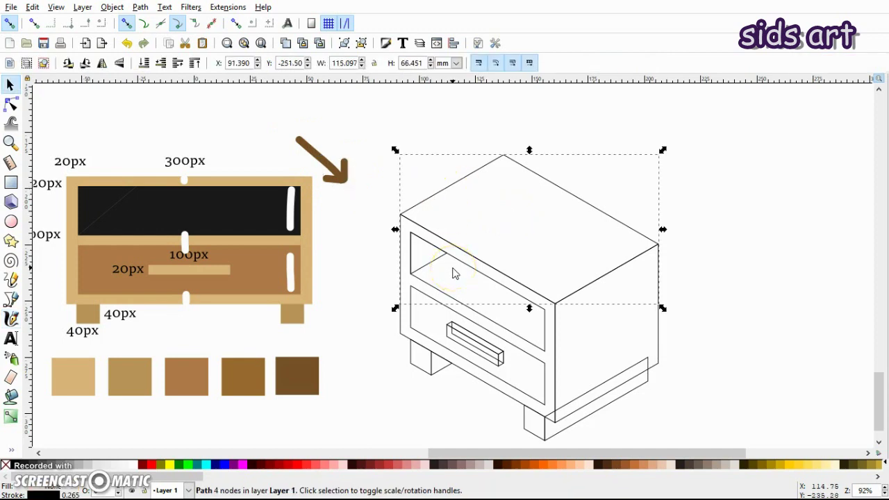
{"action": "key", "text": "d"}
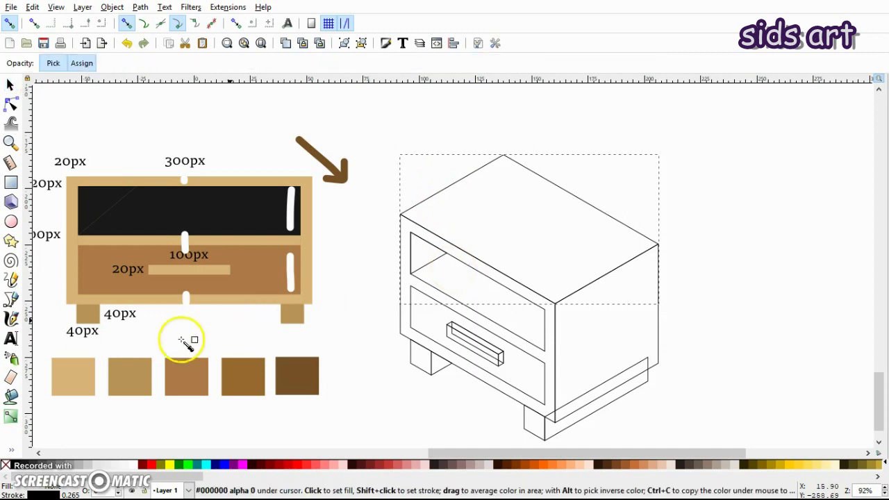
Fill the table's top face and the open-shelf panel with light tan #dab67a
{"action": "left_click", "coordinate": [81, 376]}
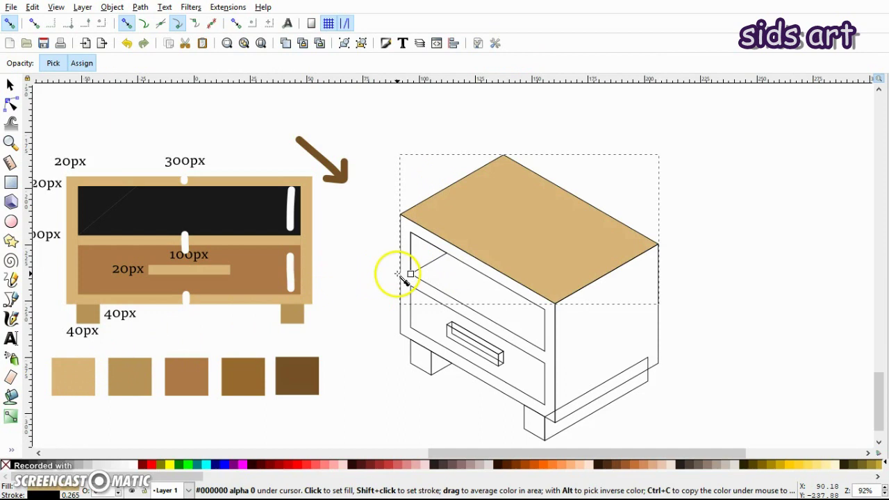
{"action": "key", "text": "s"}
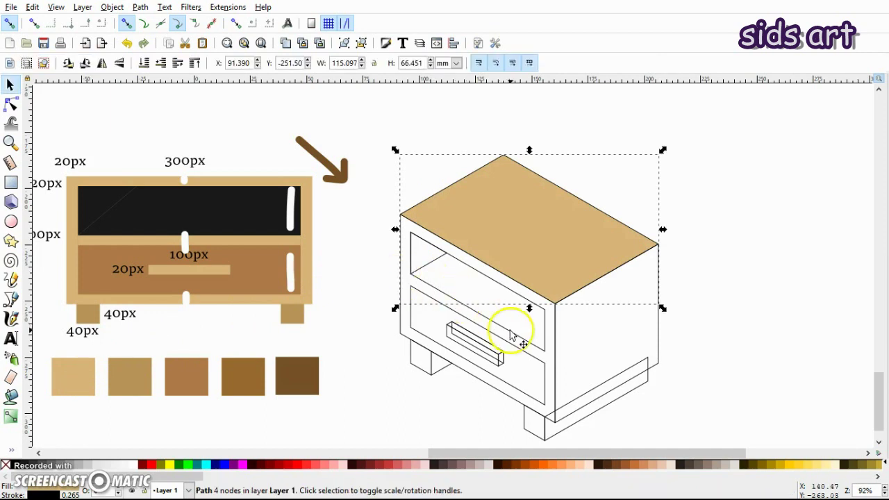
{"action": "left_click", "coordinate": [510, 335]}
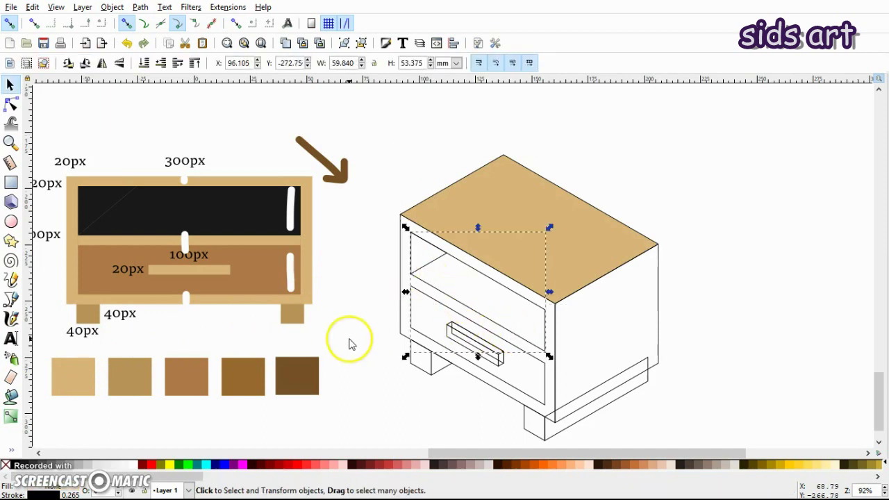
{"action": "key", "text": "d"}
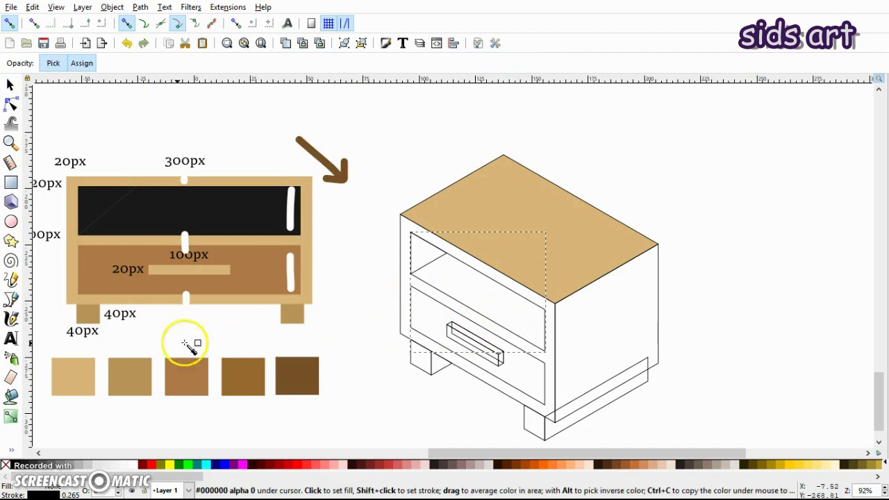
{"action": "left_click", "coordinate": [67, 382]}
{"action": "key", "text": "s"}
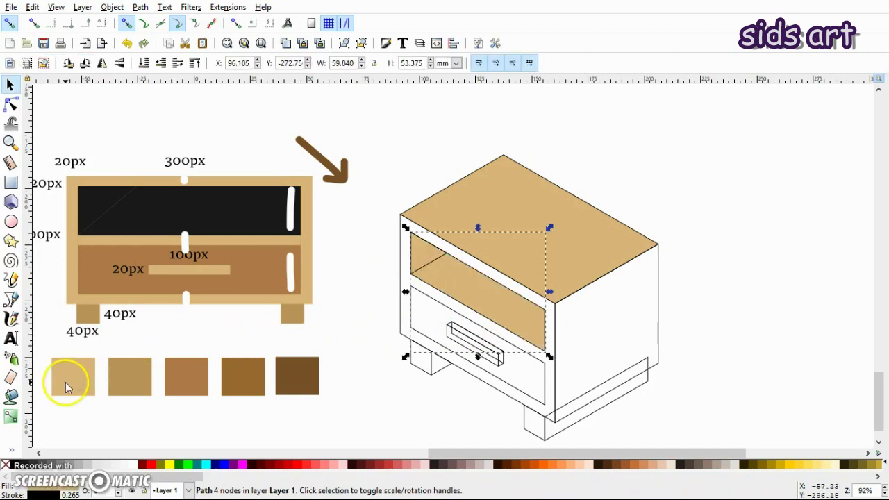
Fill the drawer handle's top face with the same light tan
{"action": "left_click", "coordinate": [355, 334]}
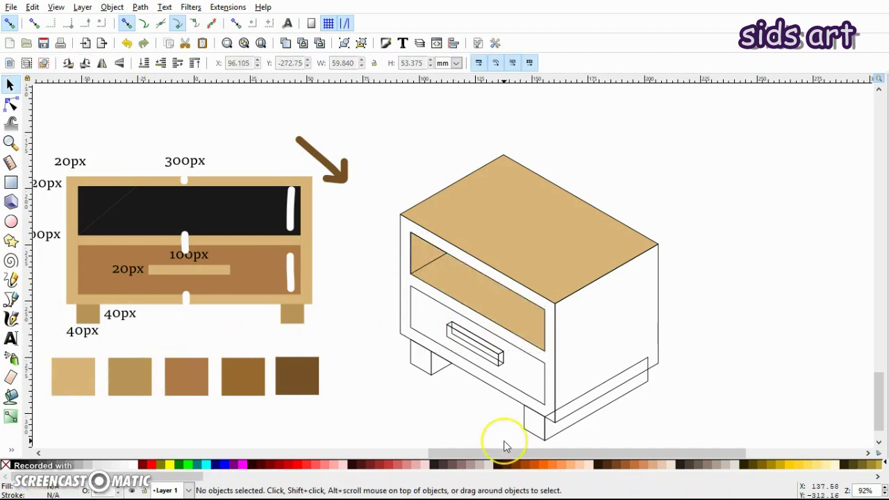
{"action": "key", "text": "plus"}
{"action": "key", "text": "plus"}
{"action": "scroll", "coordinate": [504, 447], "scroll_direction": "down", "scroll_amount": 3}
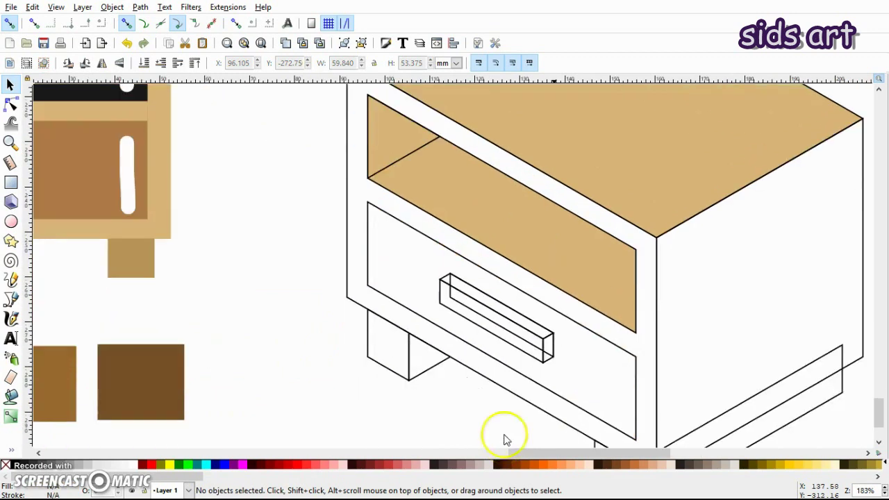
{"action": "left_click", "coordinate": [542, 337]}
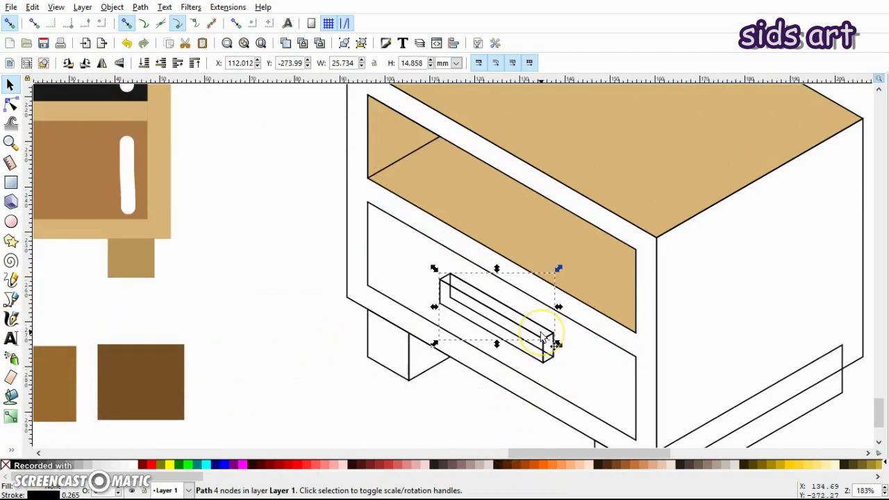
{"action": "key", "text": "d"}
{"action": "left_click", "coordinate": [565, 259]}
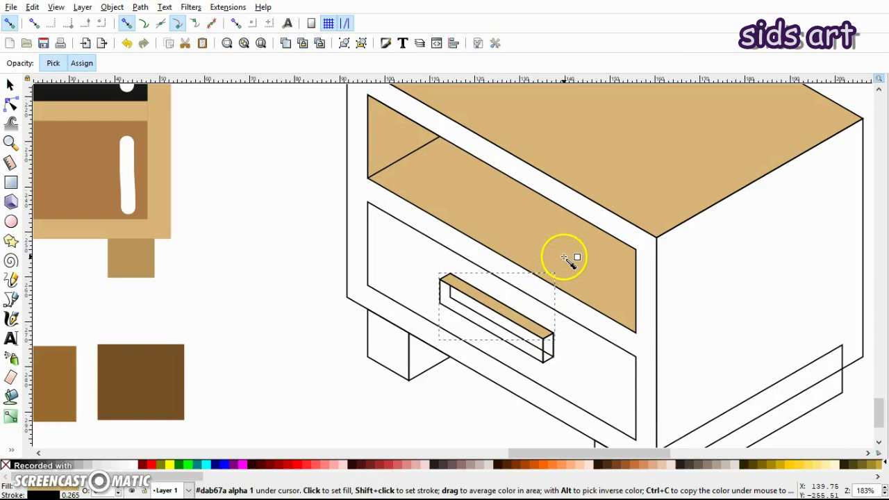
{"action": "key", "text": "s"}
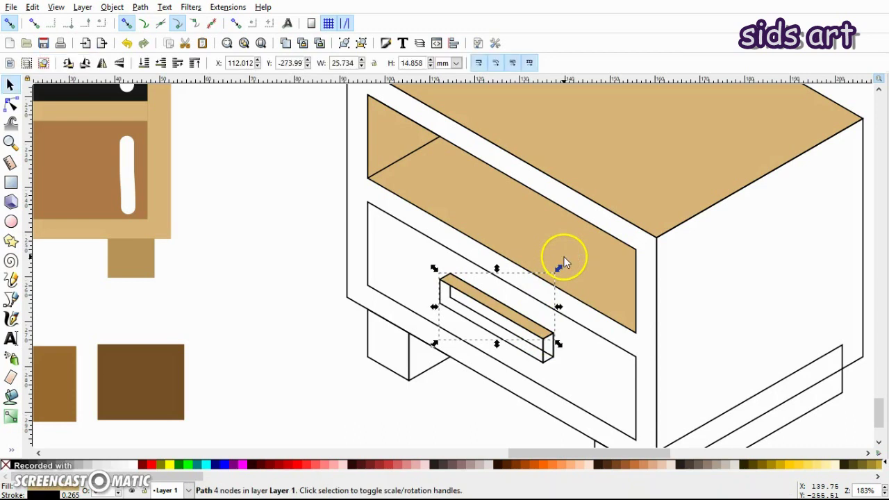
{"action": "left_click", "coordinate": [289, 212]}
{"action": "key", "text": "minus"}
{"action": "key", "text": "minus"}
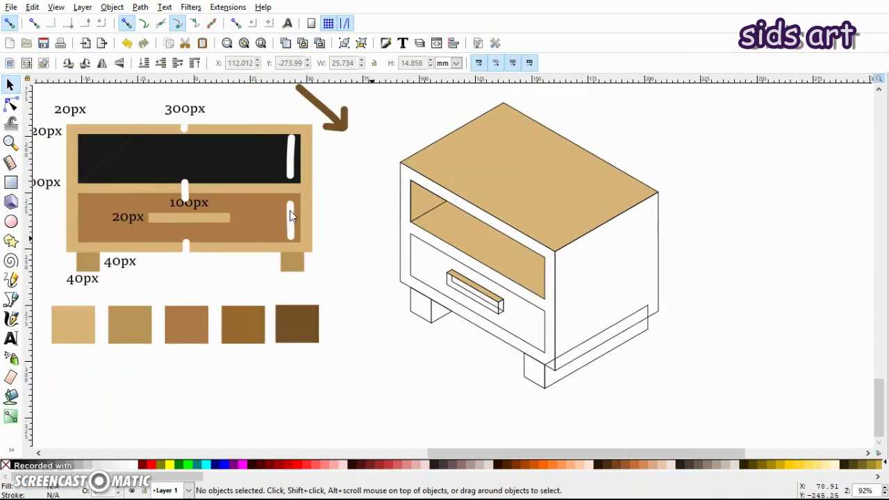
Fill the bedside table's front face with the second, medium tan swatch
{"action": "left_click", "coordinate": [403, 193]}
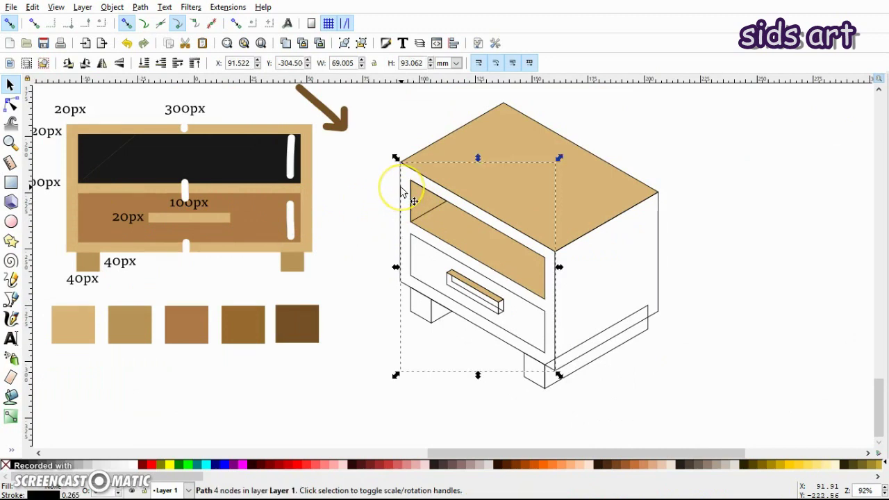
{"action": "key", "text": "d"}
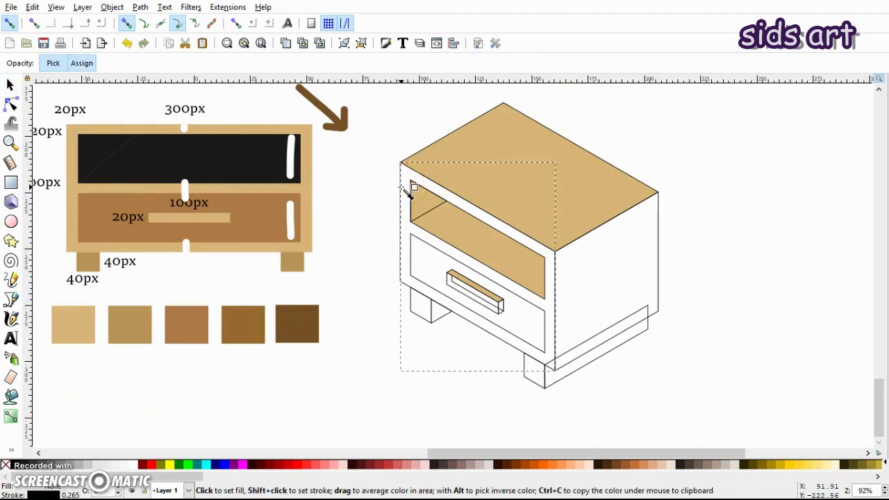
{"action": "left_click", "coordinate": [141, 326]}
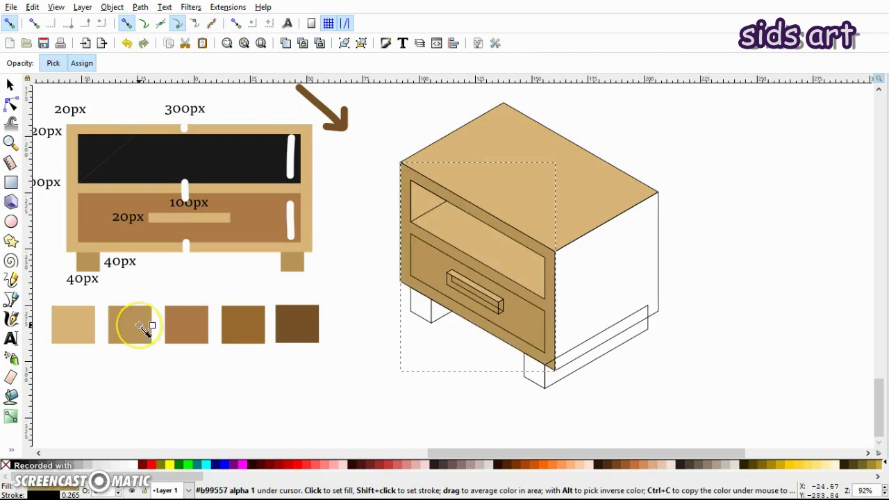
{"action": "key", "text": "s"}
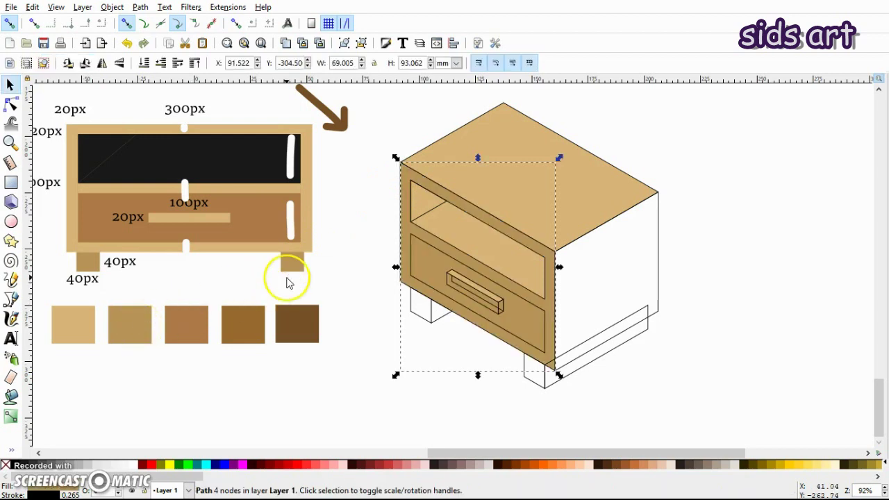
{"action": "left_click", "coordinate": [336, 263]}
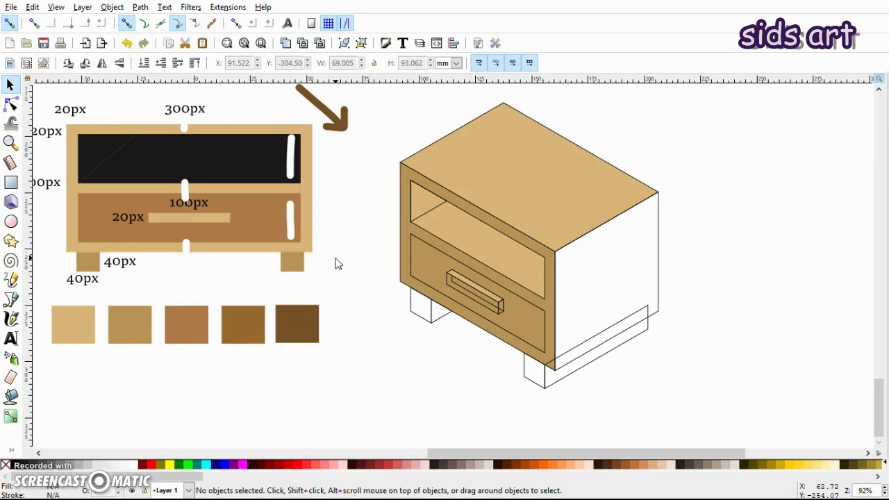
Give both front legs the cabinet side's tan brown fill
{"action": "left_click", "coordinate": [419, 323]}
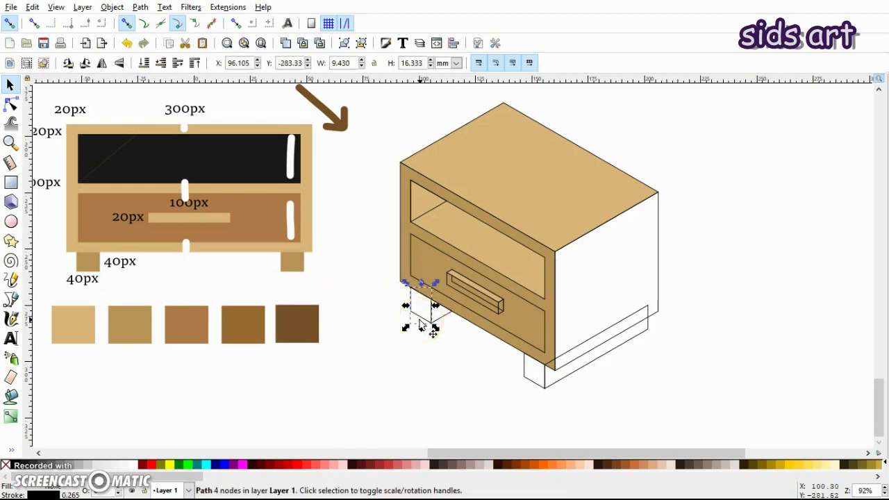
{"action": "left_click", "coordinate": [535, 391], "text": "shift"}
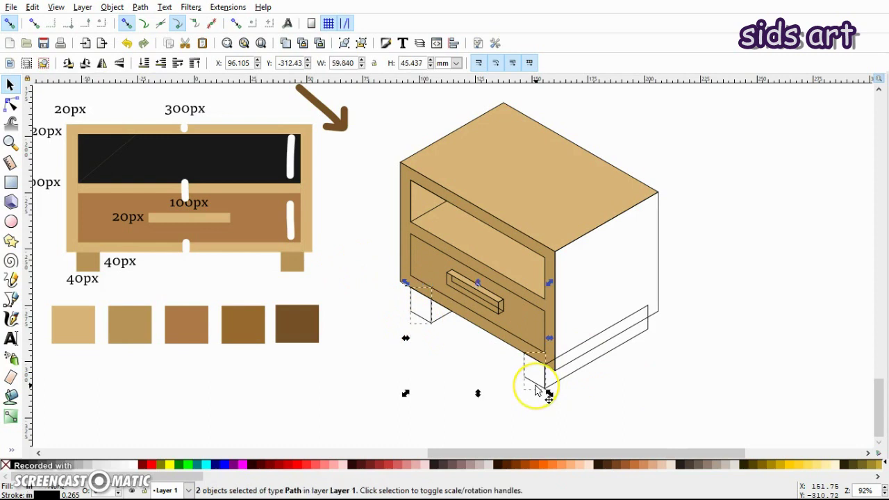
{"action": "left_click", "coordinate": [280, 346]}
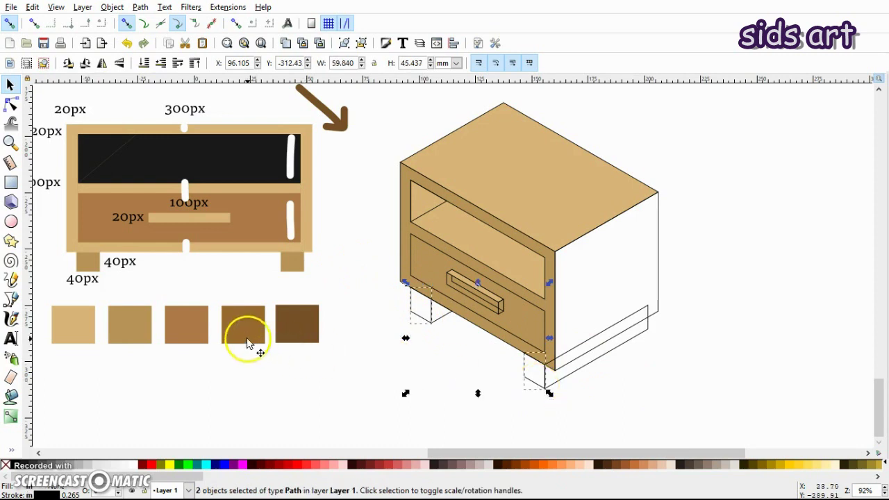
{"action": "key", "text": "d"}
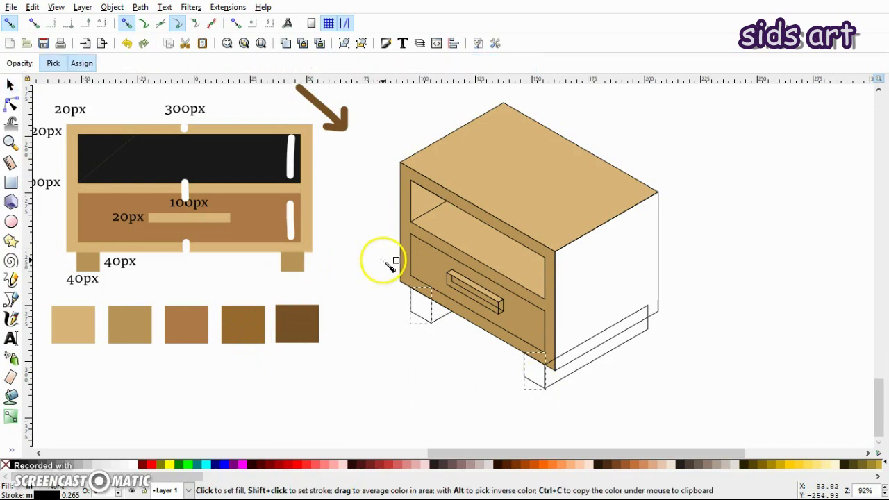
{"action": "left_click", "coordinate": [406, 255]}
{"action": "key", "text": "s"}
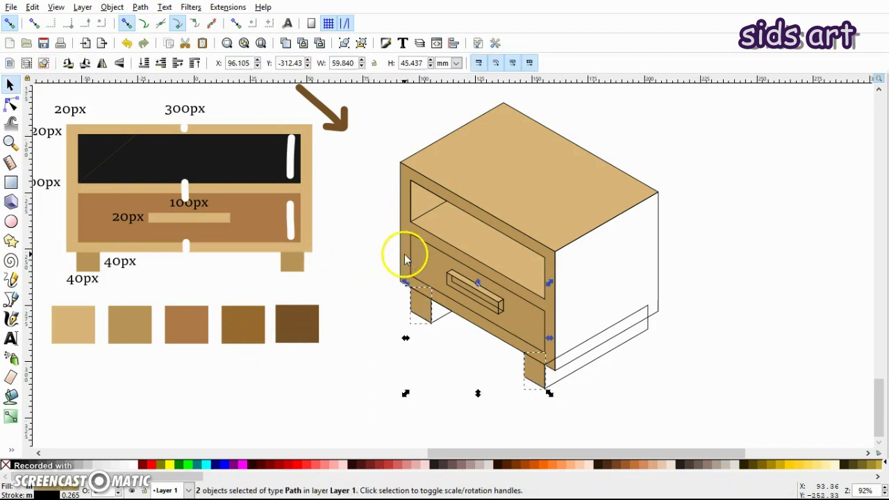
{"action": "left_click", "coordinate": [363, 278]}
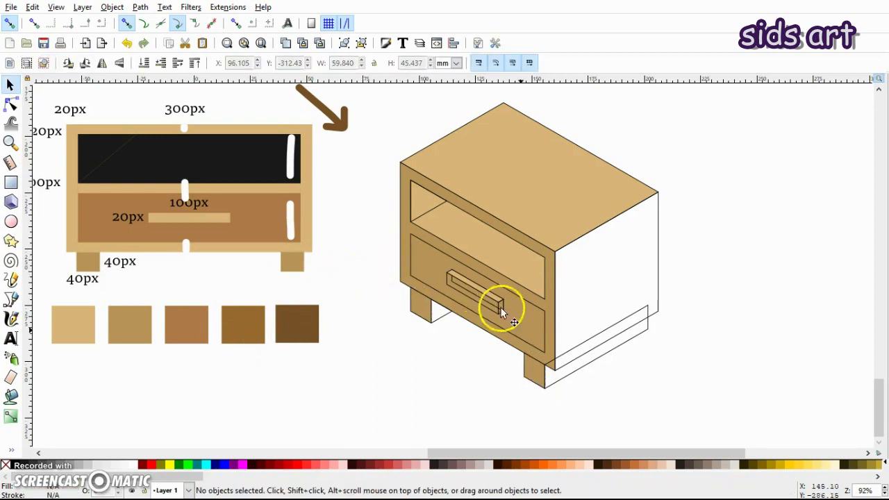
Raise the drawer handle above all other shapes
{"action": "scroll", "coordinate": [497, 301], "scroll_direction": "up", "scroll_amount": 2}
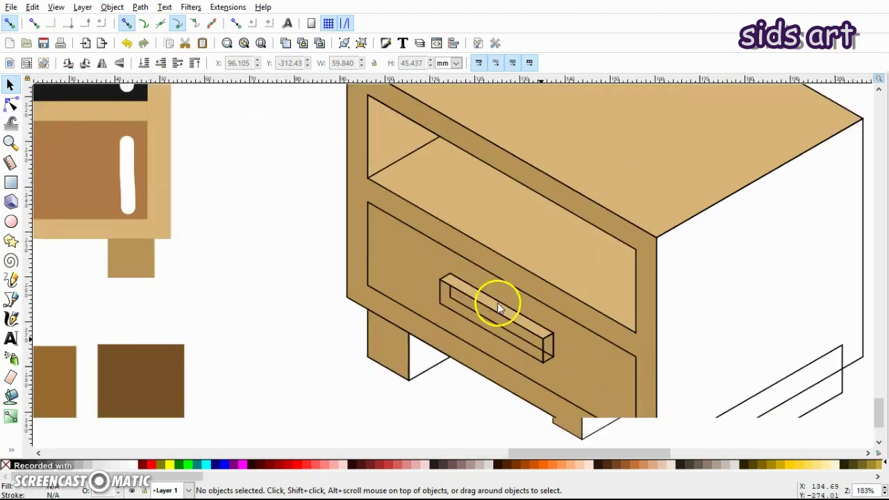
{"action": "left_click", "coordinate": [498, 338]}
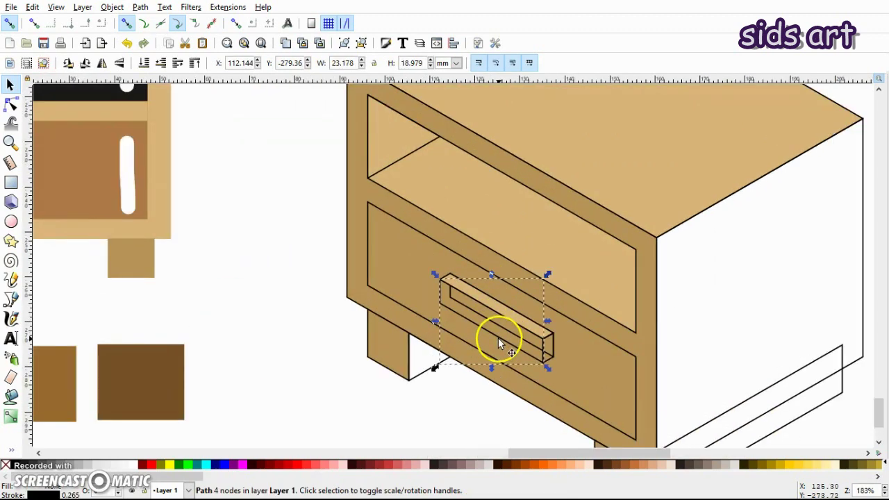
{"action": "left_click", "coordinate": [195, 64]}
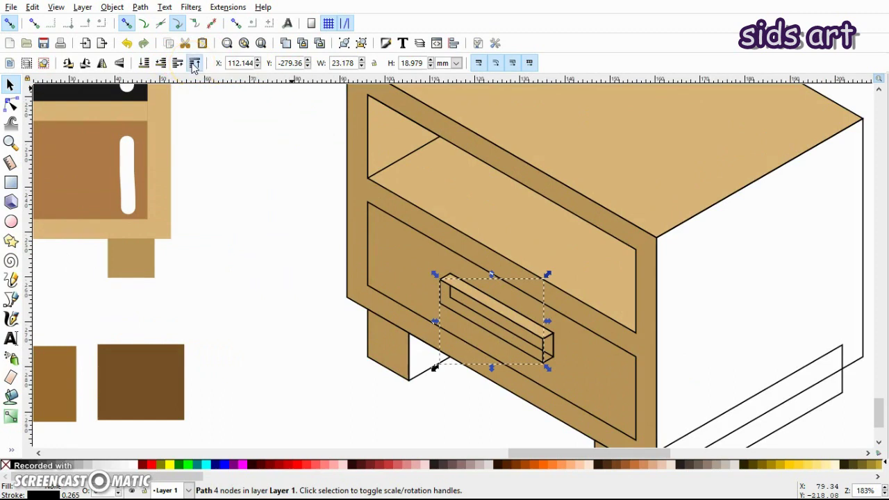
{"action": "left_click", "coordinate": [276, 226]}
Give the handle the drawer front's tan #b99557, then select the shelf and right side panels
{"action": "left_click", "coordinate": [440, 305]}
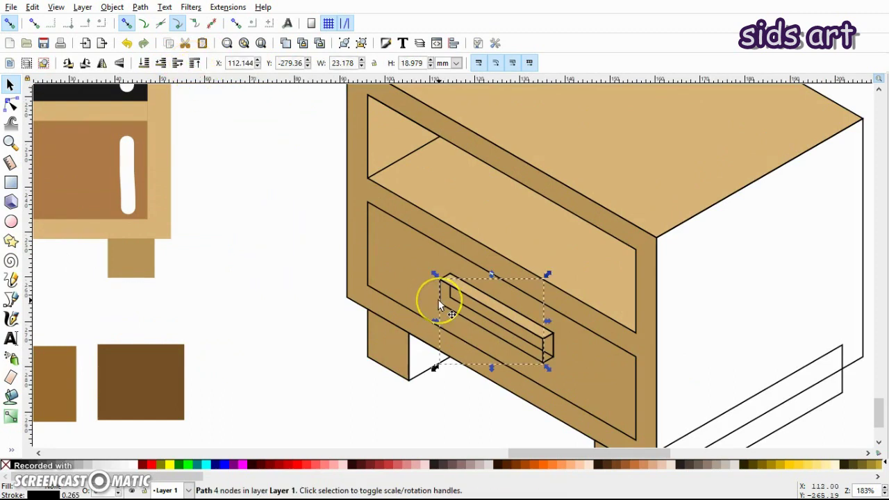
{"action": "key", "text": "d"}
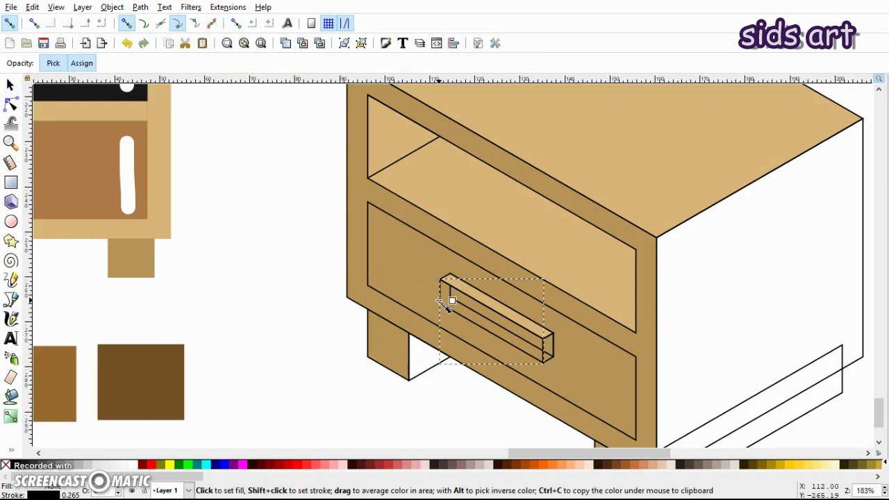
{"action": "left_click", "coordinate": [357, 243]}
{"action": "key", "text": "s"}
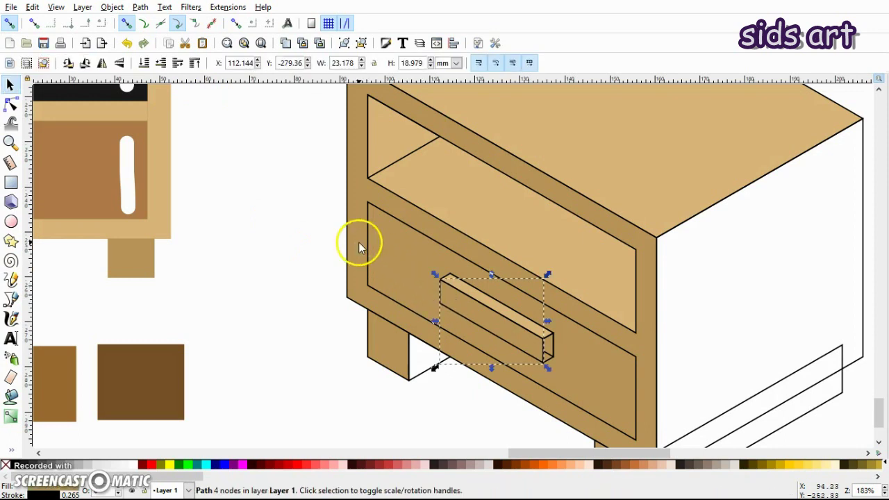
{"action": "left_click", "coordinate": [321, 256]}
{"action": "key", "text": "minus"}
{"action": "key", "text": "minus"}
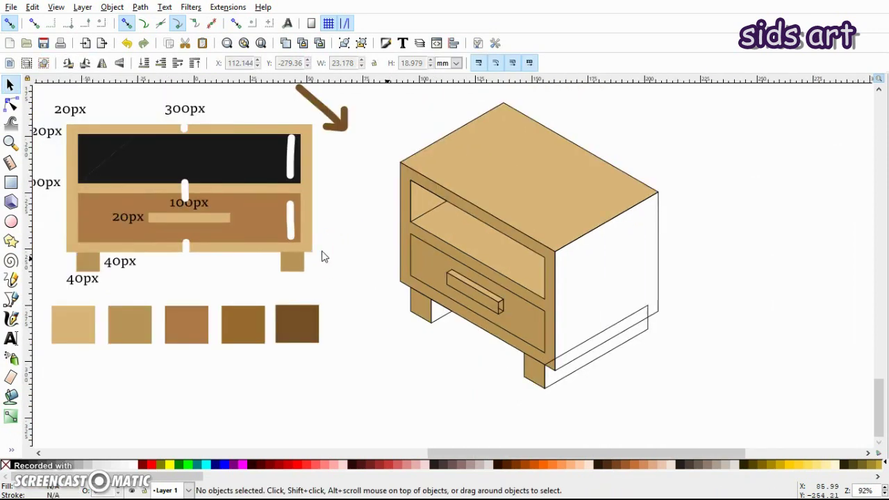
{"action": "scroll", "coordinate": [334, 256], "scroll_direction": "up", "scroll_amount": 1}
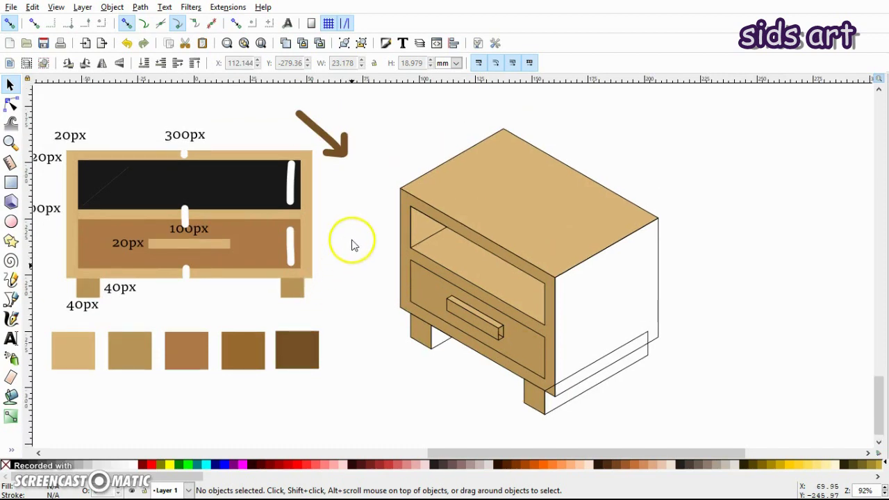
{"action": "left_click", "coordinate": [411, 226]}
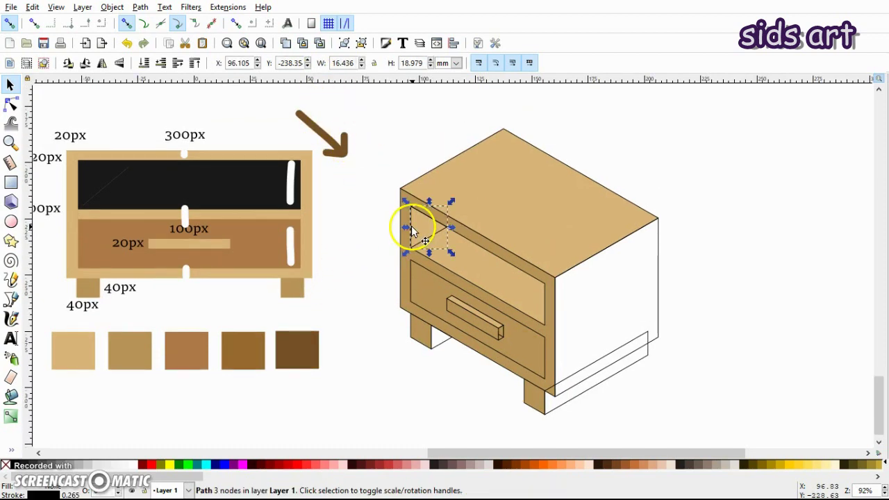
{"action": "left_click", "coordinate": [633, 357], "text": "shift"}
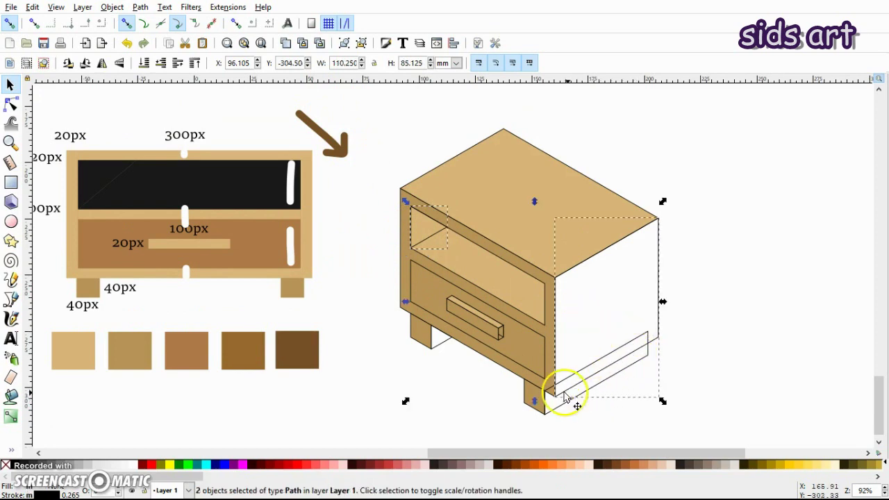
Fill the right side and shelf inner side panels with mid-brown
{"action": "key", "text": "d"}
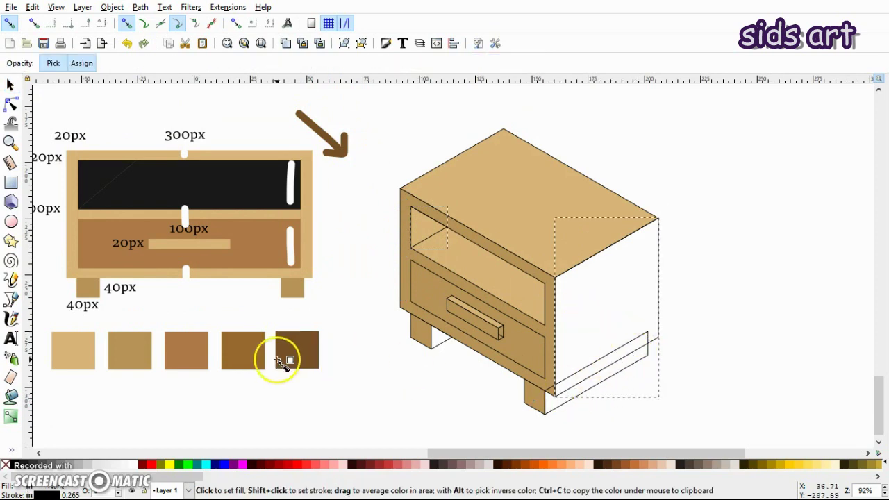
{"action": "left_click", "coordinate": [256, 359]}
{"action": "key", "text": "s"}
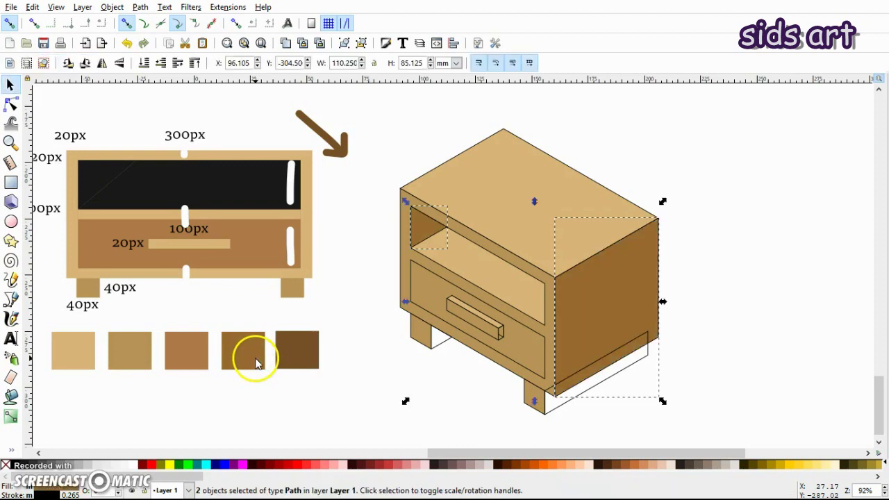
Shade the hidden leg face and right base strip dark brown #765126, then select the handle
{"action": "left_click", "coordinate": [442, 351]}
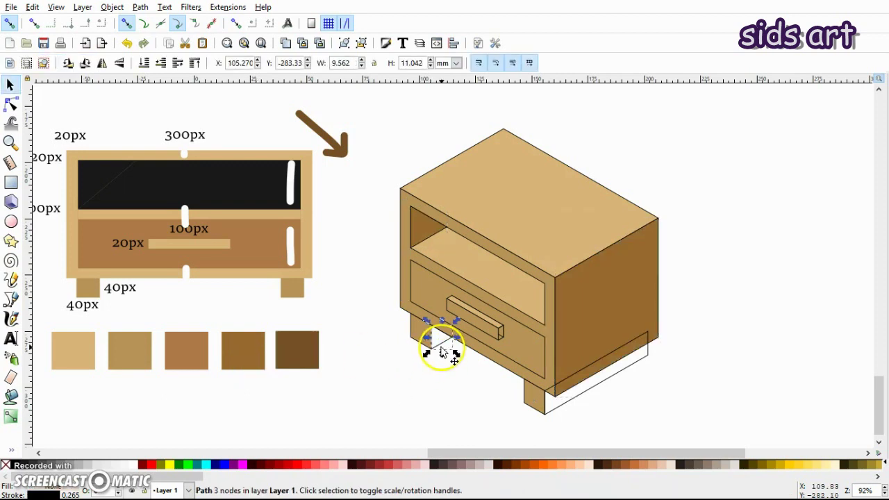
{"action": "left_click", "coordinate": [567, 407], "text": "shift"}
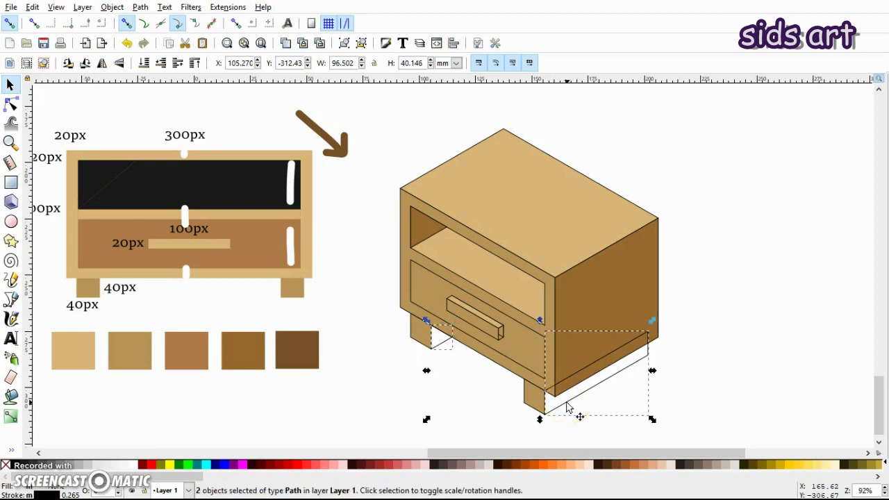
{"action": "key", "text": "d"}
{"action": "left_click", "coordinate": [299, 349]}
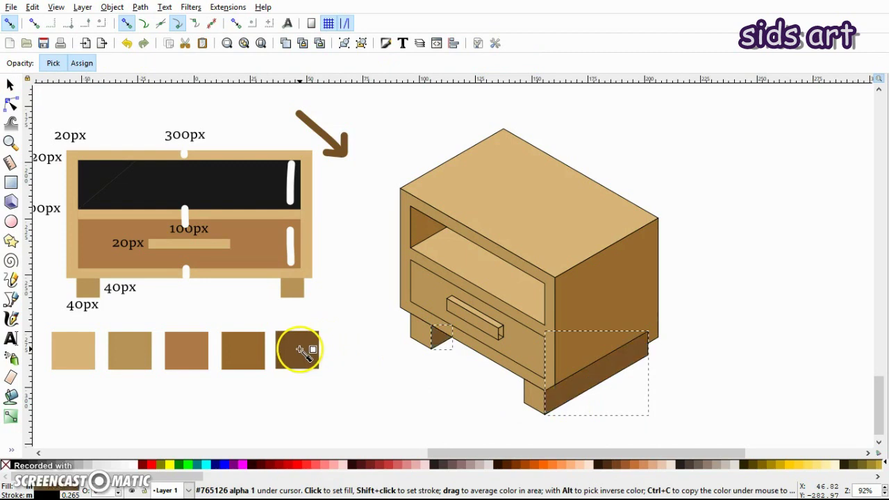
{"action": "key", "text": "s"}
{"action": "left_click", "coordinate": [341, 366]}
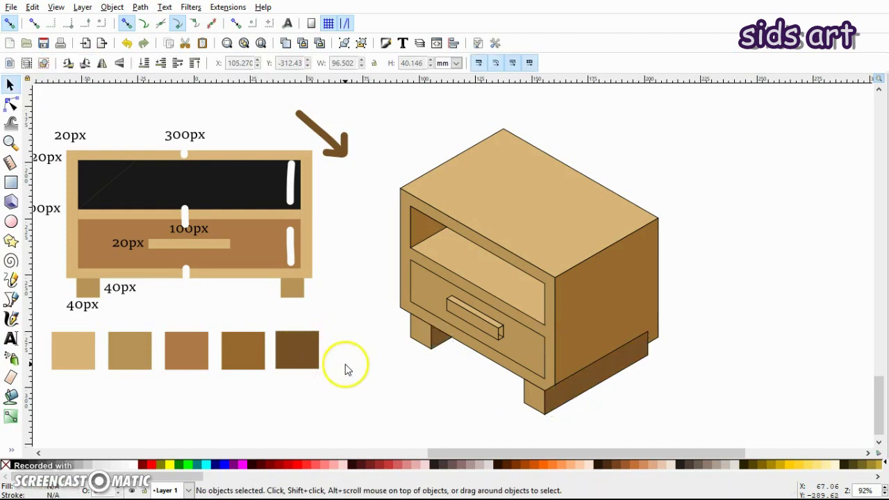
{"action": "left_click", "coordinate": [582, 305]}
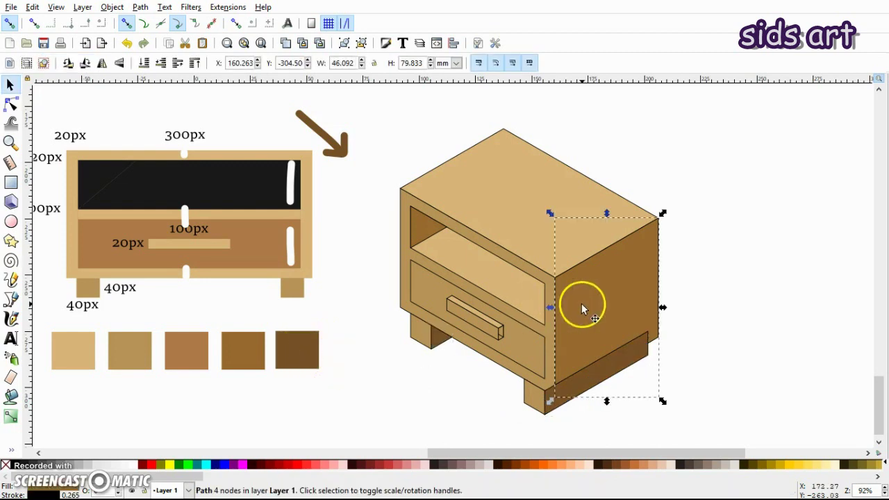
{"action": "left_click", "coordinate": [503, 340]}
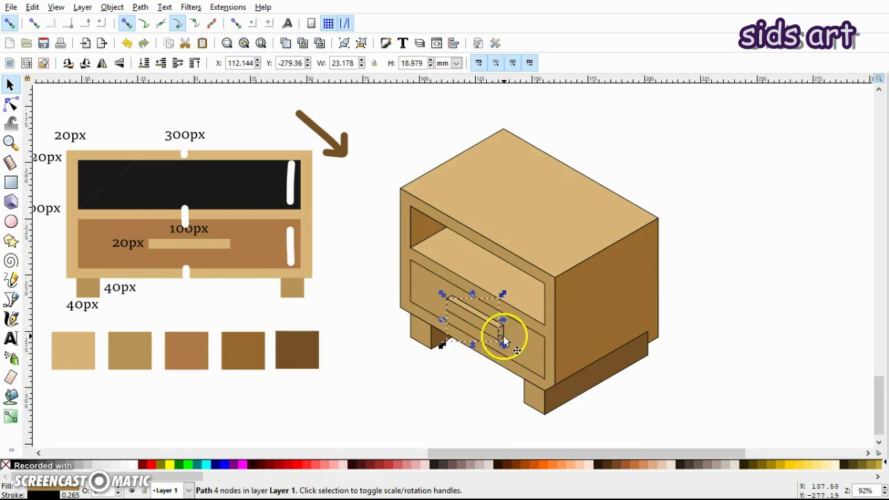
{"action": "scroll", "coordinate": [504, 341], "scroll_direction": "up", "scroll_amount": 3}
Fill the handle's small end face with the side panel's brown
{"action": "scroll", "coordinate": [504, 340], "scroll_direction": "down", "scroll_amount": 6}
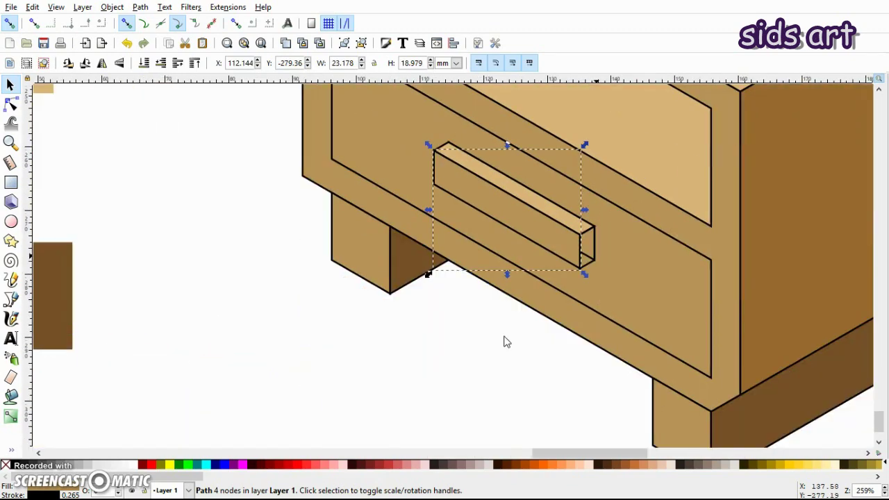
{"action": "left_click", "coordinate": [590, 242]}
{"action": "left_click", "coordinate": [592, 243]}
{"action": "key", "text": "d"}
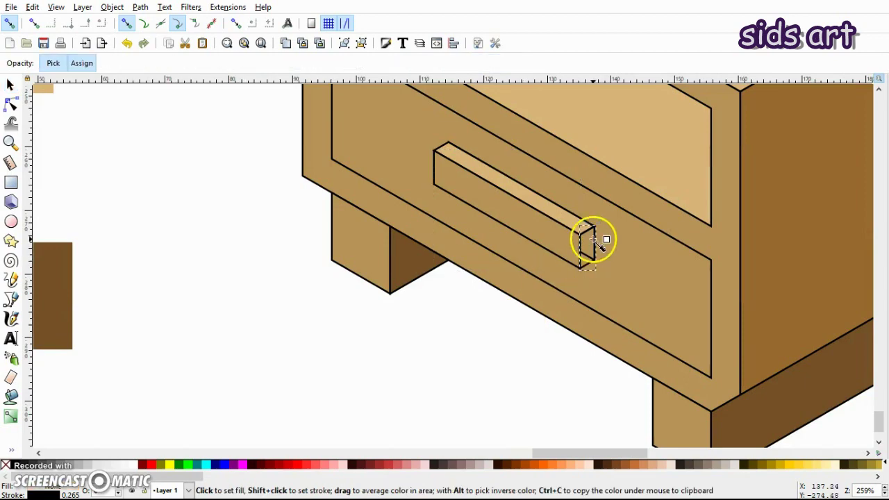
{"action": "left_click", "coordinate": [792, 220]}
{"action": "key", "text": "s"}
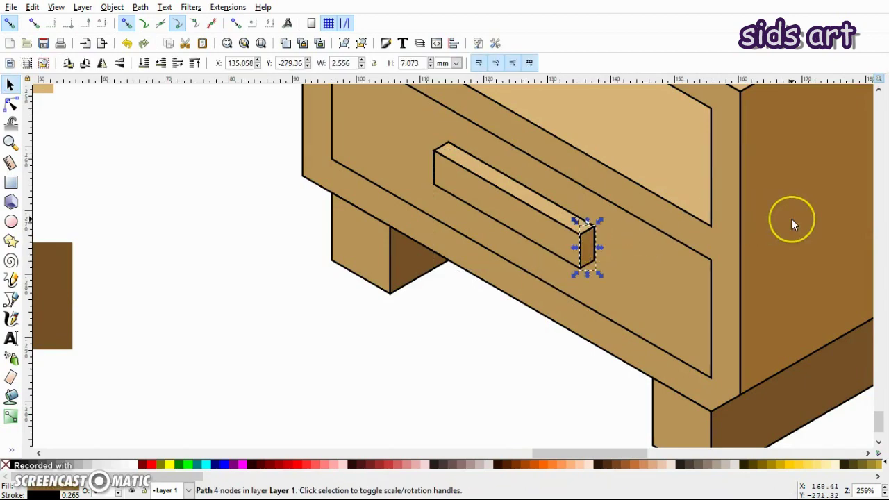
{"action": "key", "text": "minus"}
{"action": "key", "text": "minus"}
{"action": "key", "text": "minus"}
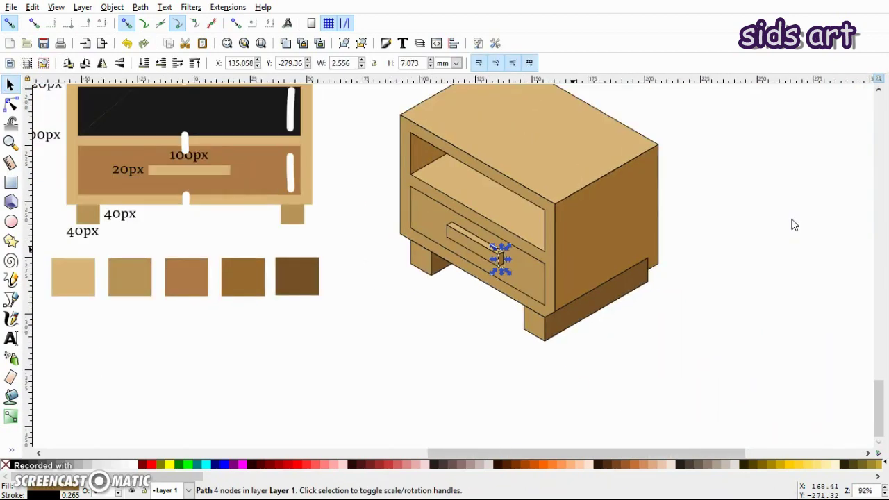
Lower the dark base panel one step in the stacking order
{"action": "left_click", "coordinate": [620, 293]}
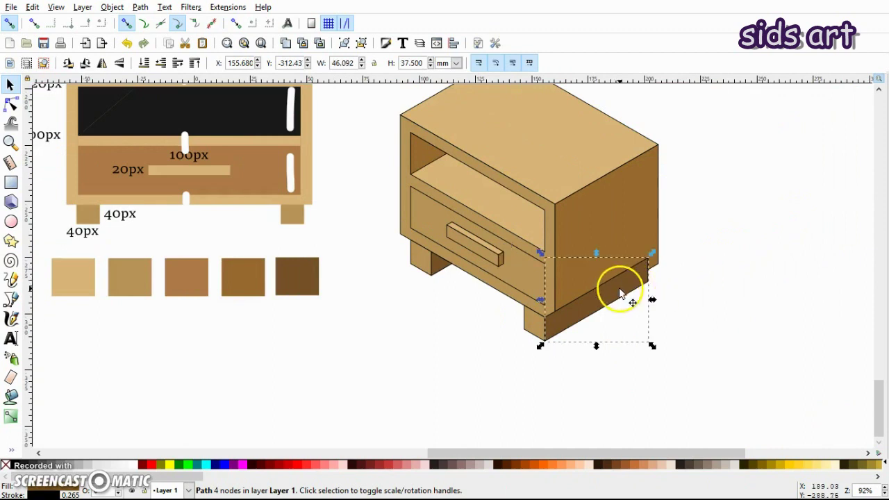
{"action": "left_click", "coordinate": [161, 63]}
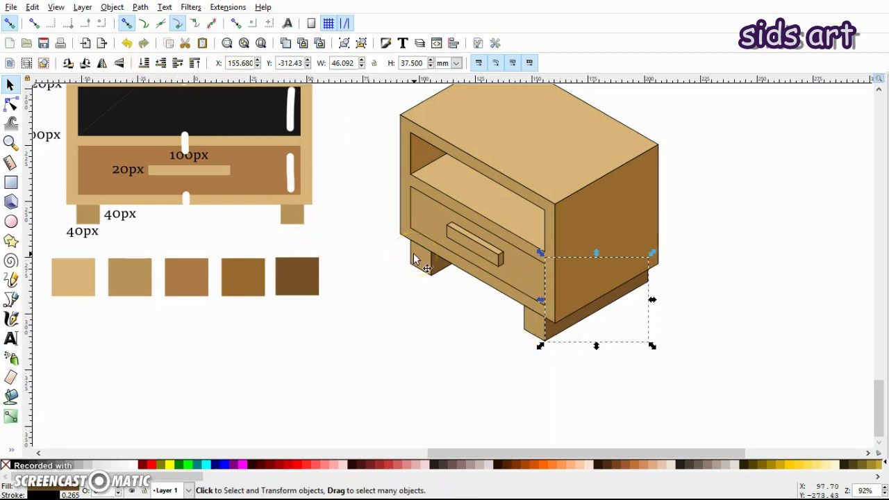
{"action": "left_click", "coordinate": [373, 253]}
{"action": "scroll", "coordinate": [373, 253], "scroll_direction": "up", "scroll_amount": 4}
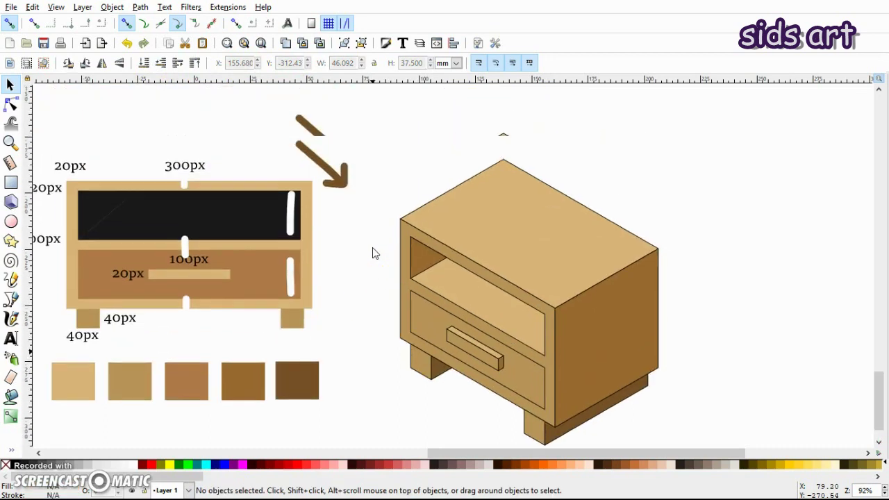
Select all 14 nightstand paths and set their stroke paint to none
{"action": "key", "text": "minus"}
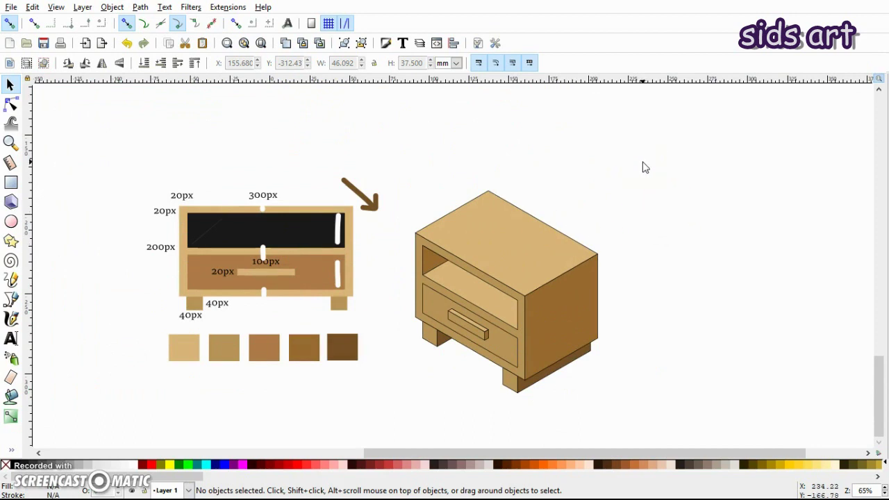
{"action": "left_click_drag", "start_coordinate": [643, 168], "coordinate": [396, 425]}
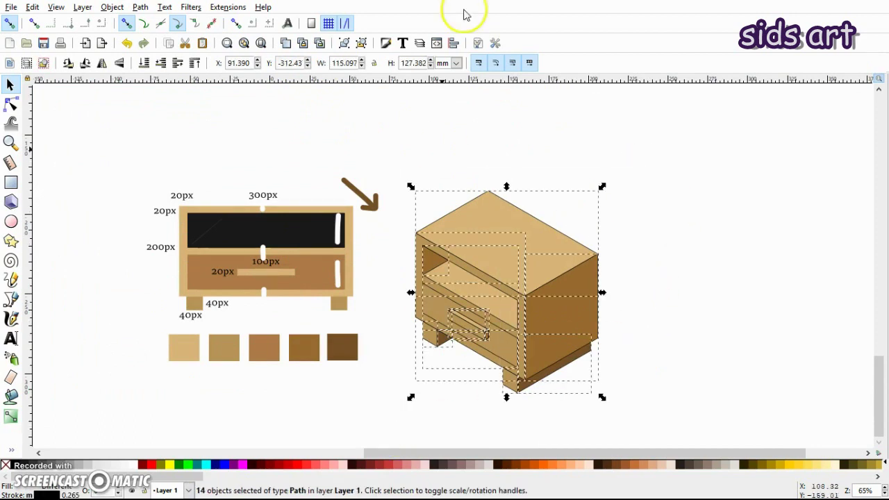
{"action": "left_click", "coordinate": [386, 43]}
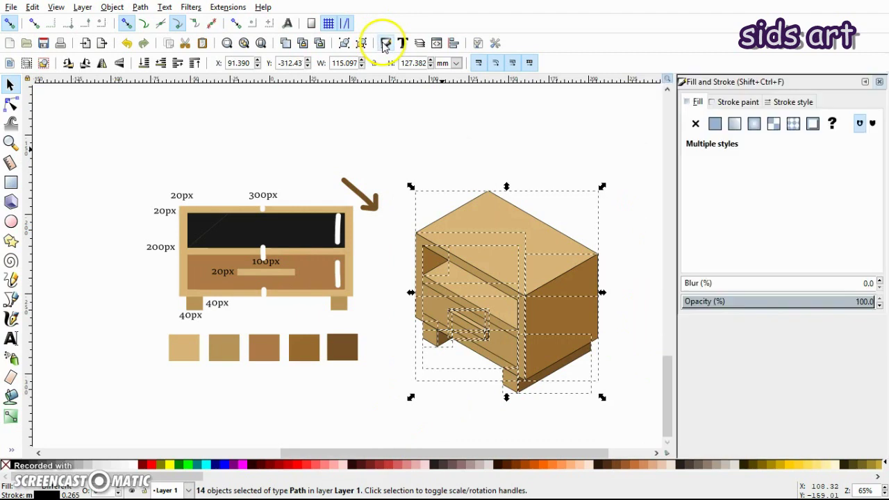
{"action": "left_click", "coordinate": [737, 102]}
{"action": "left_click", "coordinate": [695, 124]}
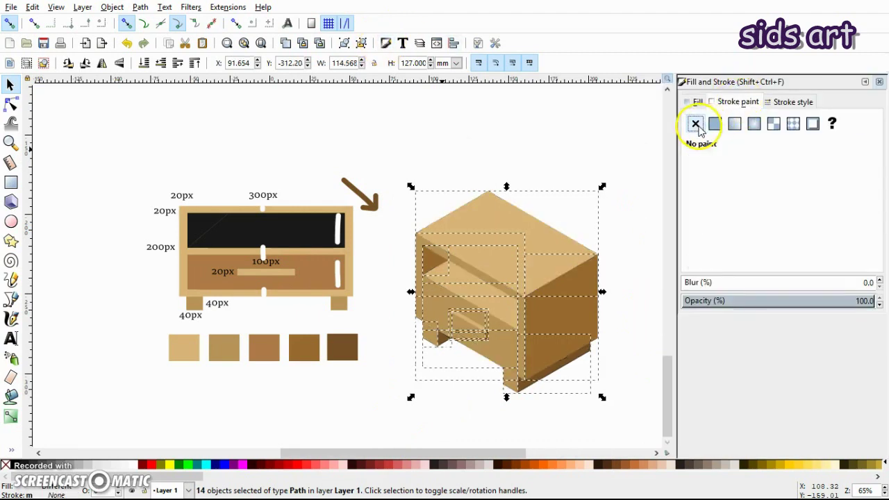
{"action": "left_click", "coordinate": [573, 144]}
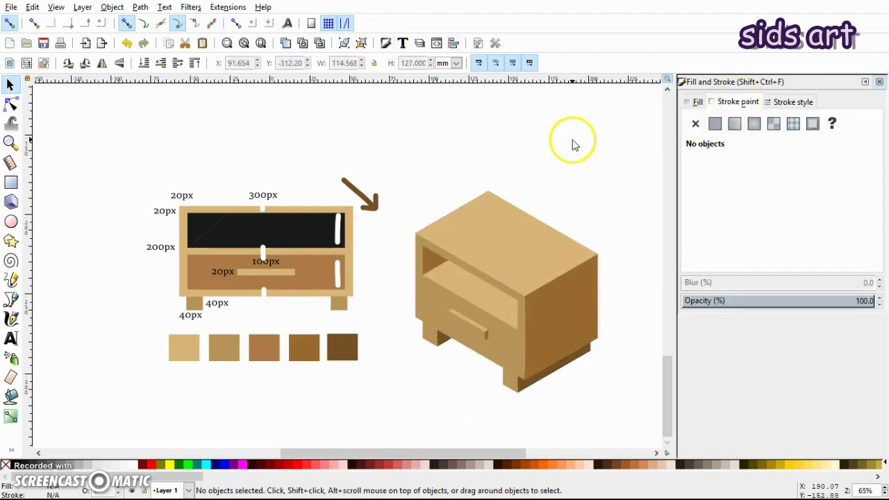
{"action": "scroll", "coordinate": [608, 139], "scroll_direction": "down", "scroll_amount": 3}
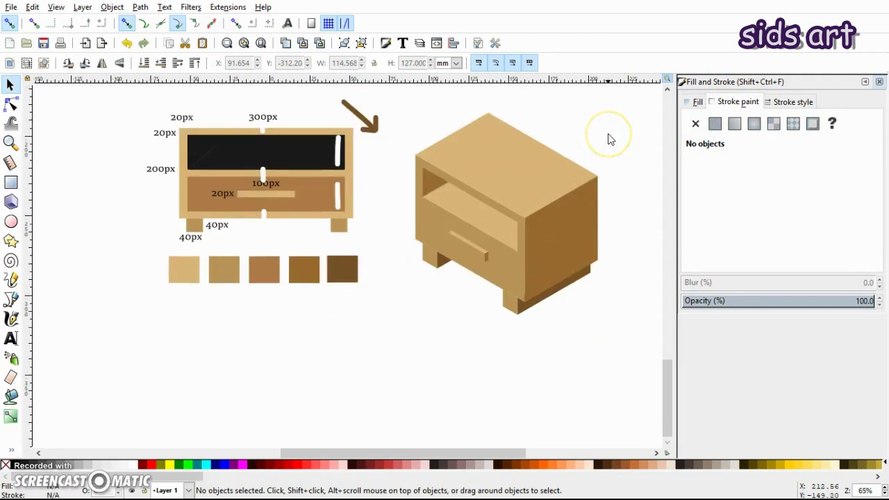
{"action": "scroll", "coordinate": [609, 138], "scroll_direction": "up", "scroll_amount": 2}
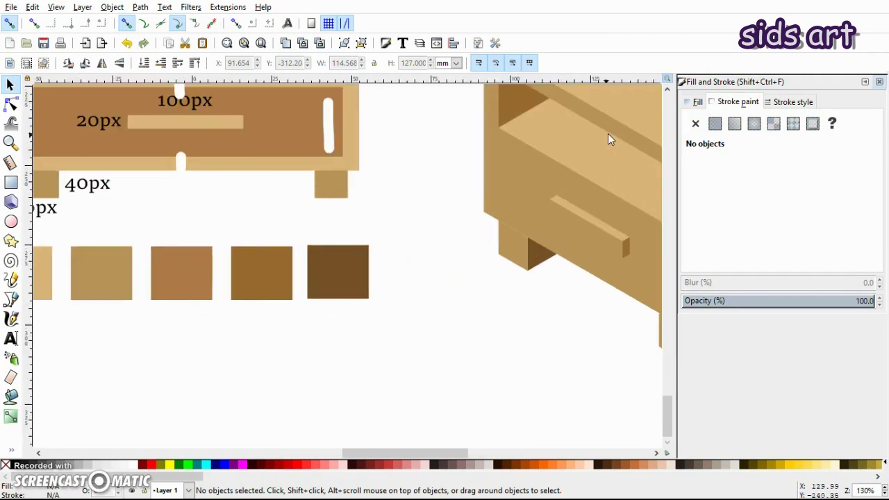
Undo the stroke removal to restore the nightstand's black outlines
{"action": "left_click_drag", "start_coordinate": [397, 454], "coordinate": [403, 451]}
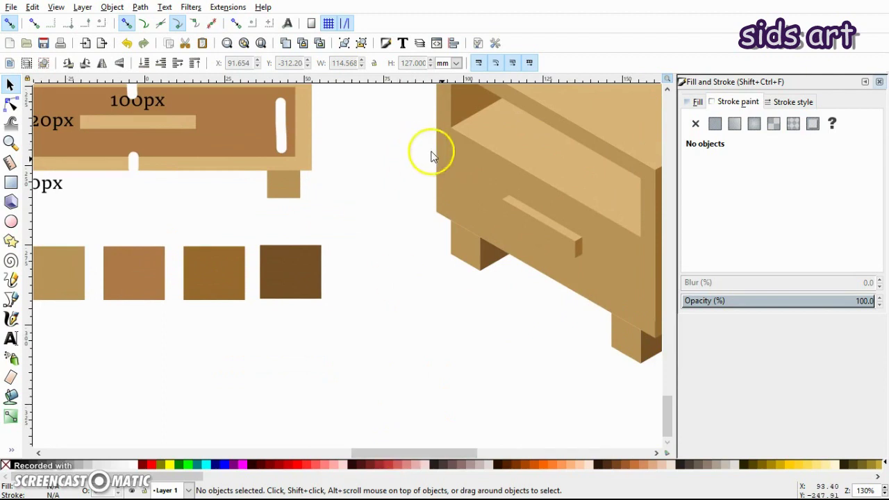
{"action": "left_click", "coordinate": [467, 179]}
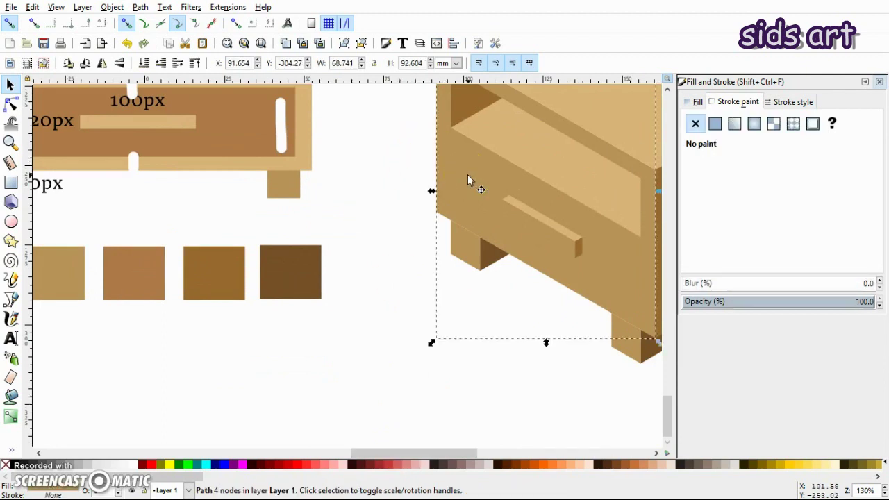
{"action": "key", "text": "ctrl+z"}
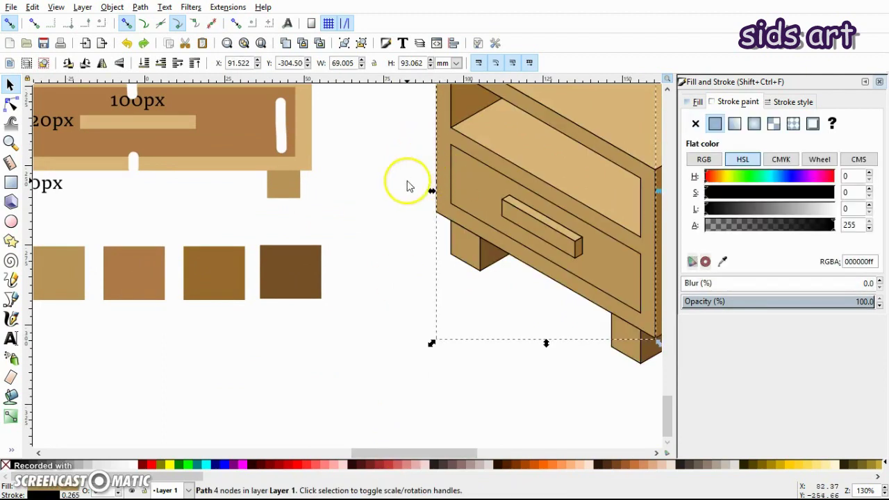
{"action": "left_click", "coordinate": [408, 186]}
Fill the drawer front with the reference drawer's brown #af7b48
{"action": "left_click", "coordinate": [452, 174]}
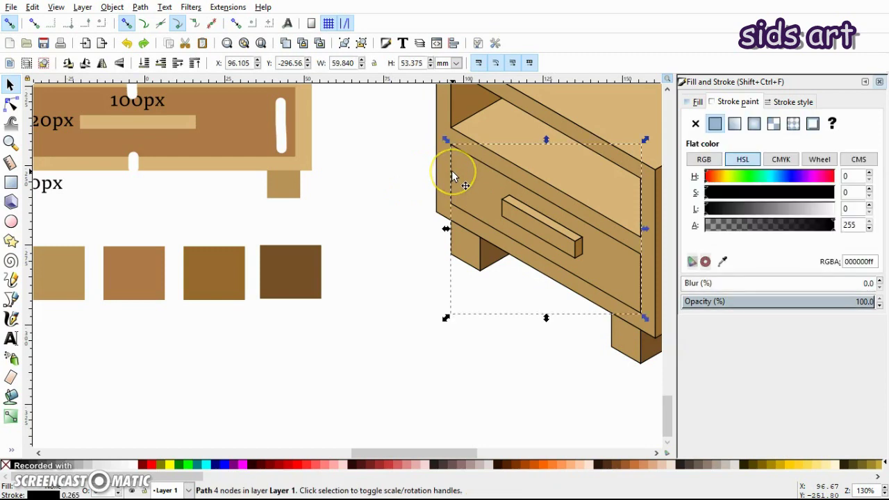
{"action": "key", "text": "d"}
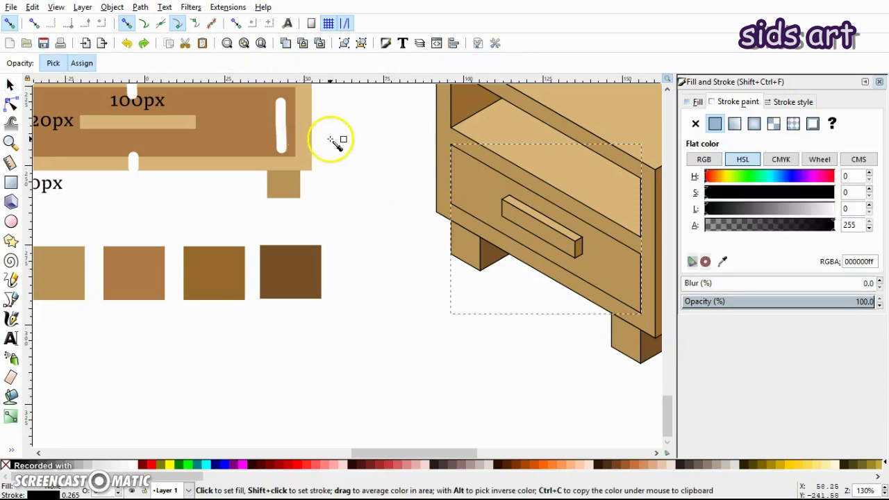
{"action": "left_click", "coordinate": [242, 143]}
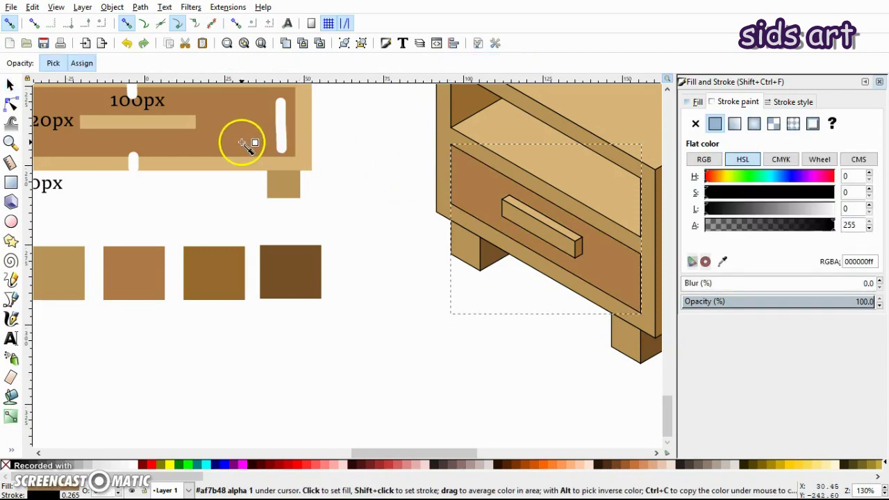
{"action": "key", "text": "s"}
{"action": "left_click", "coordinate": [368, 175]}
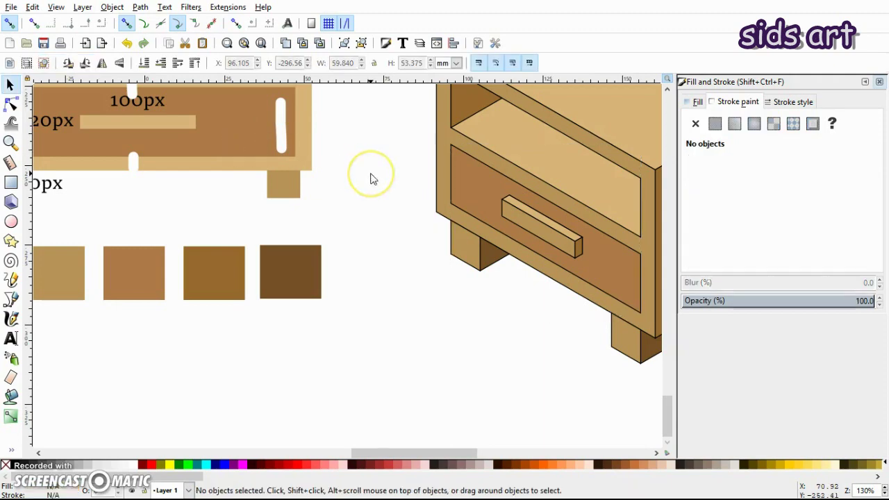
{"action": "scroll", "coordinate": [370, 179], "scroll_direction": "up", "scroll_amount": 3}
{"action": "key", "text": "minus"}
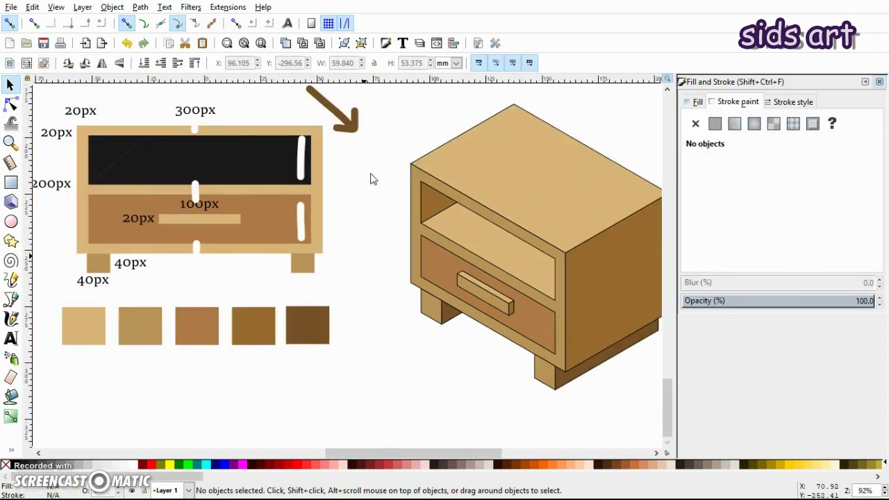
{"action": "key", "text": "minus"}
{"action": "left_click_drag", "start_coordinate": [387, 172], "coordinate": [420, 172]}
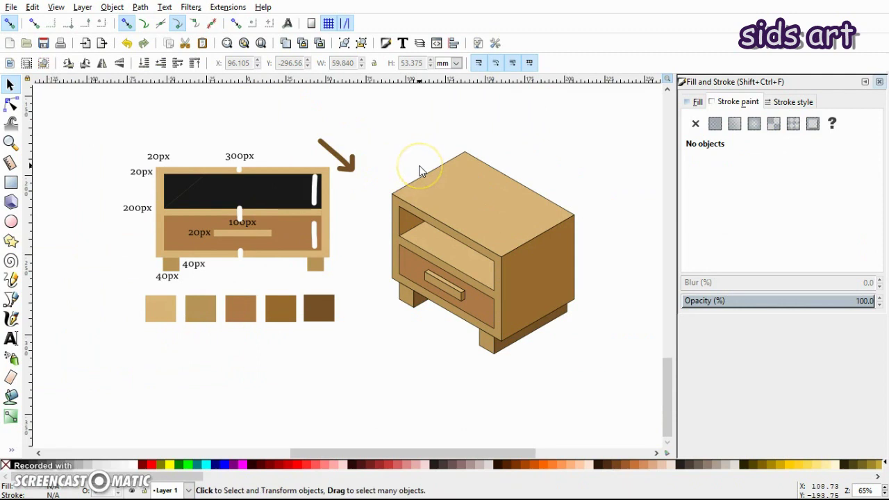
Duplicate the outlined nightstand and move the copy below the original
{"action": "mouse_move", "coordinate": [382, 131]}
{"action": "left_mouse_down"}
{"action": "mouse_move", "coordinate": [599, 345]}
{"action": "mouse_move", "coordinate": [599, 364]}
{"action": "left_mouse_up"}
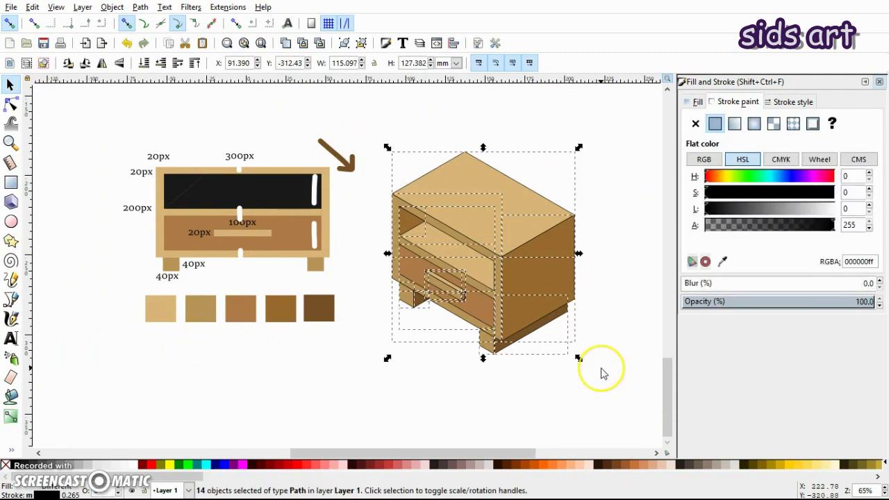
{"action": "key", "text": "ctrl+d"}
{"action": "left_click_drag", "start_coordinate": [488, 229], "coordinate": [421, 396]}
Set the copied nightstand's stroke paint to none so only fills show
{"action": "scroll", "coordinate": [558, 366], "scroll_direction": "down", "scroll_amount": 5}
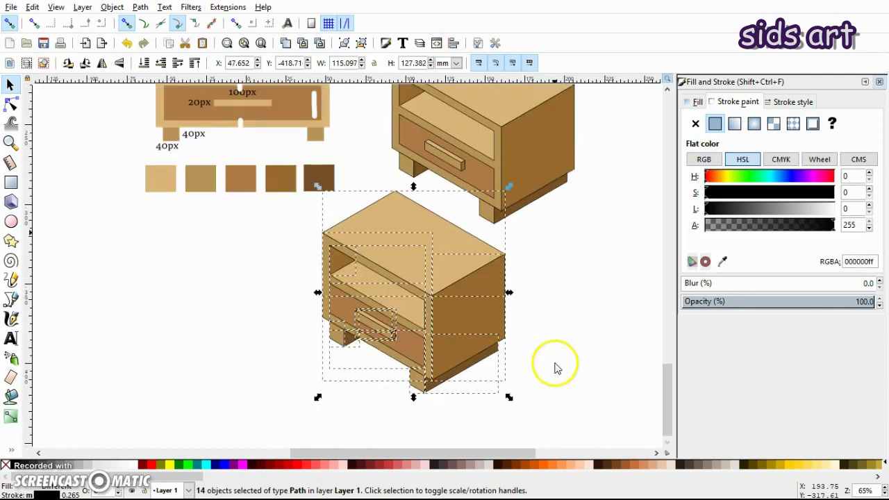
{"action": "left_click", "coordinate": [694, 125]}
{"action": "left_click", "coordinate": [617, 240]}
{"action": "scroll", "coordinate": [619, 241], "scroll_direction": "up", "scroll_amount": 4}
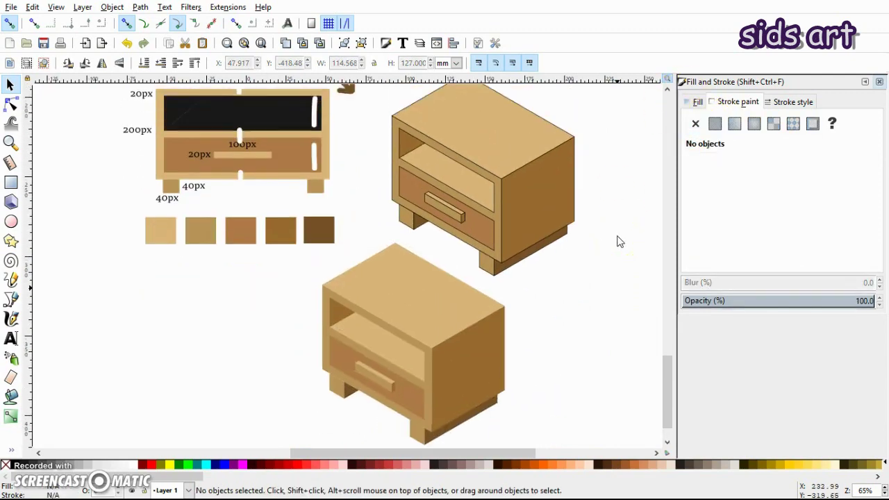
{"action": "left_click_drag", "start_coordinate": [446, 453], "coordinate": [498, 455]}
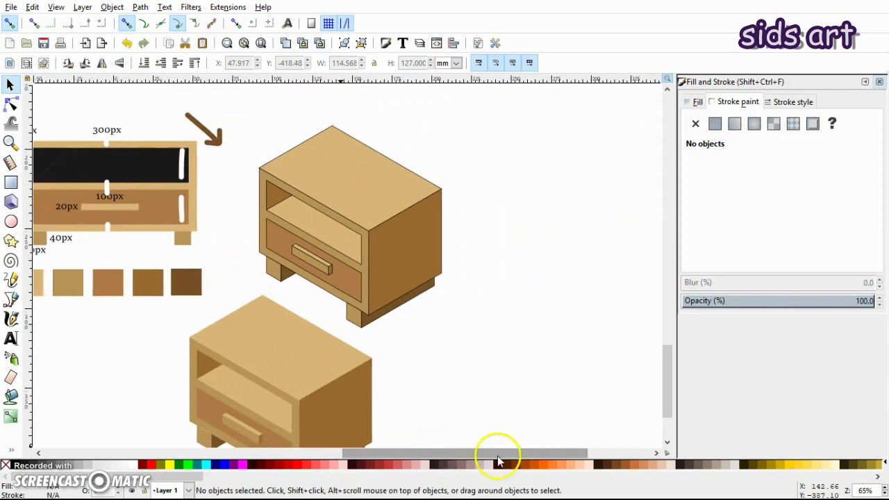
{"action": "scroll", "coordinate": [557, 384], "scroll_direction": "down", "scroll_amount": 1}
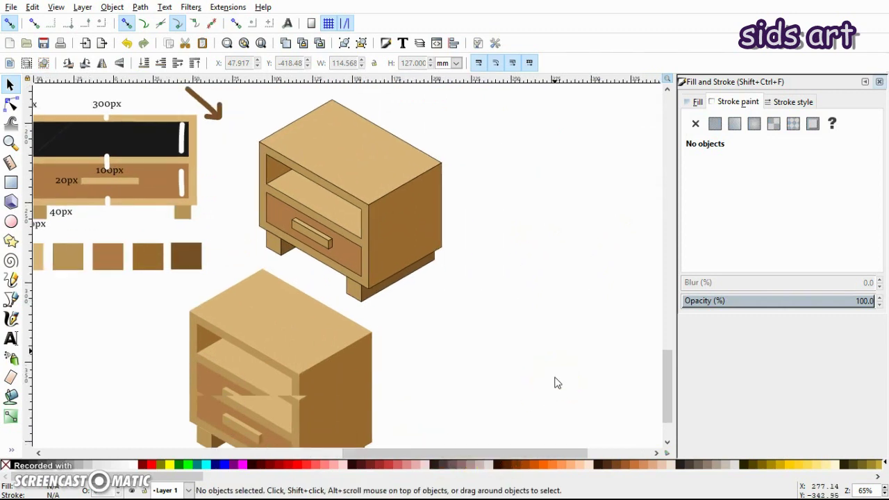
{"action": "scroll", "coordinate": [556, 383], "scroll_direction": "up", "scroll_amount": 3}
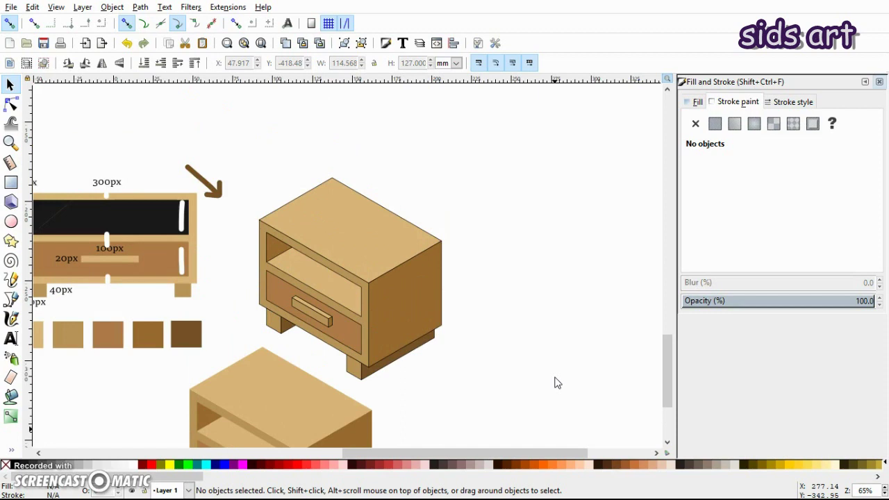
Duplicate the outlined nightstand, flip the copy horizontally and join it back-to-back on the right
{"action": "left_click_drag", "start_coordinate": [239, 161], "coordinate": [484, 394]}
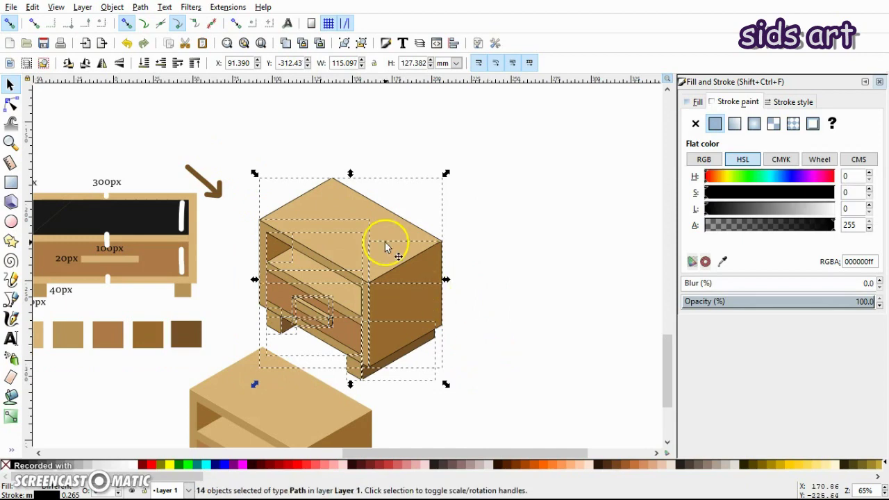
{"action": "key", "text": "ctrl+d"}
{"action": "left_click_drag", "start_coordinate": [379, 236], "coordinate": [587, 207]}
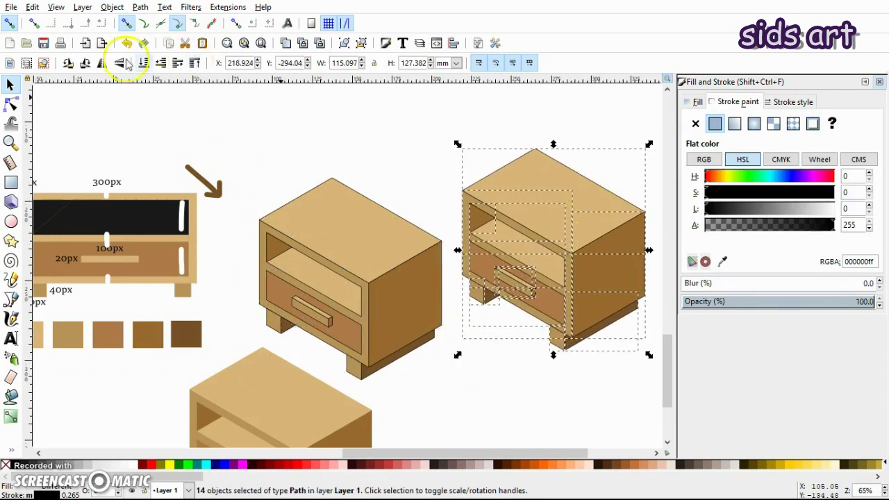
{"action": "left_click", "coordinate": [102, 64]}
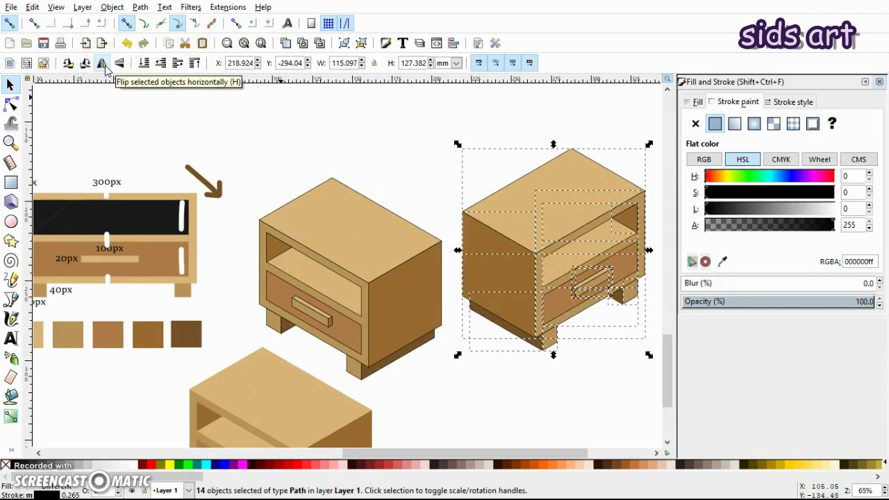
{"action": "left_click_drag", "start_coordinate": [569, 238], "coordinate": [553, 263]}
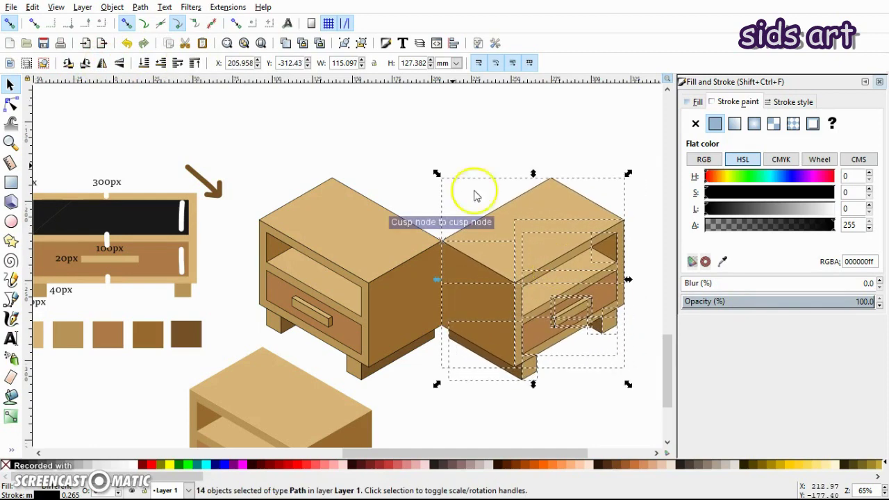
{"action": "left_click", "coordinate": [435, 141]}
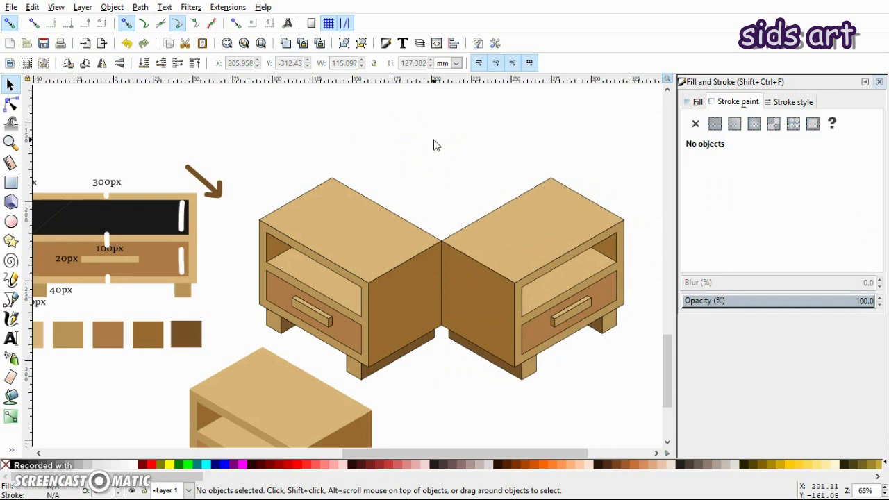
{"action": "key", "text": "minus"}
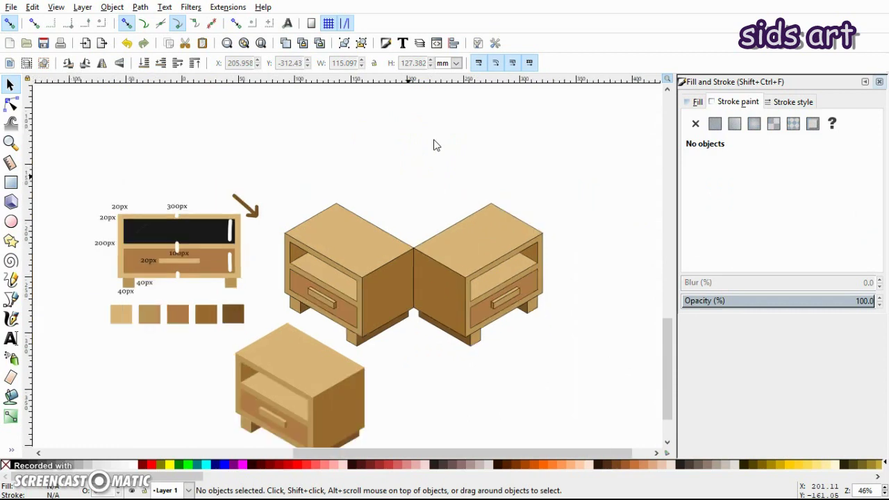
{"action": "left_click", "coordinate": [465, 203]}
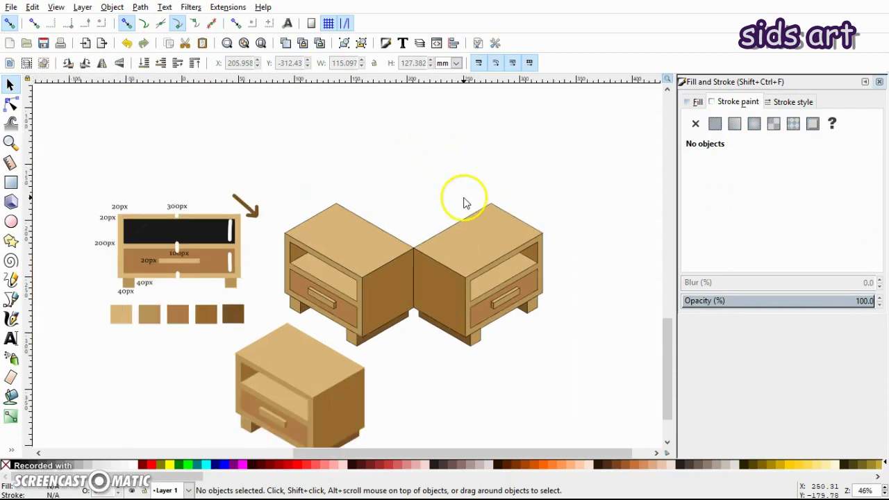